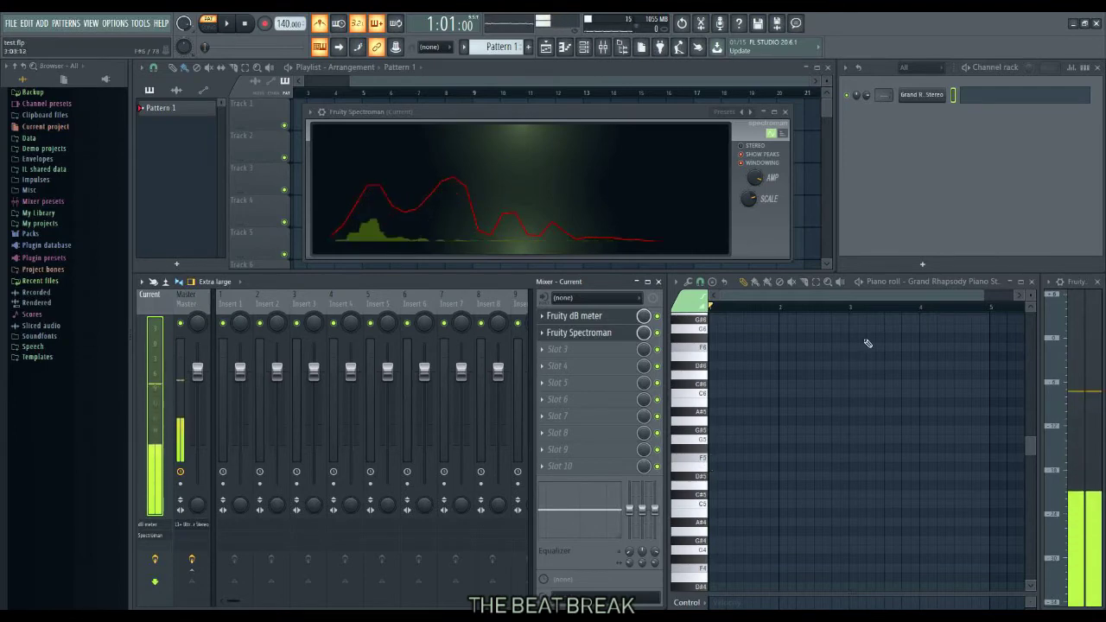
# Enlarge the piano roll and audition C5, D5 and G5 from the computer keyboard
pyautogui.click(1020, 281)
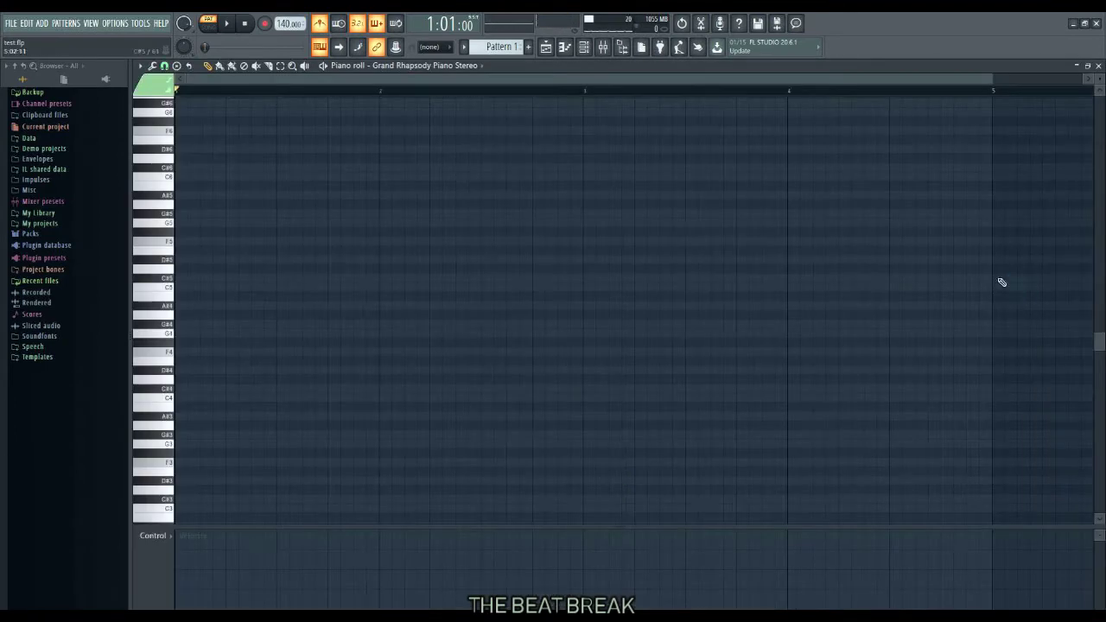
pyautogui.scroll(3, 372, 285)
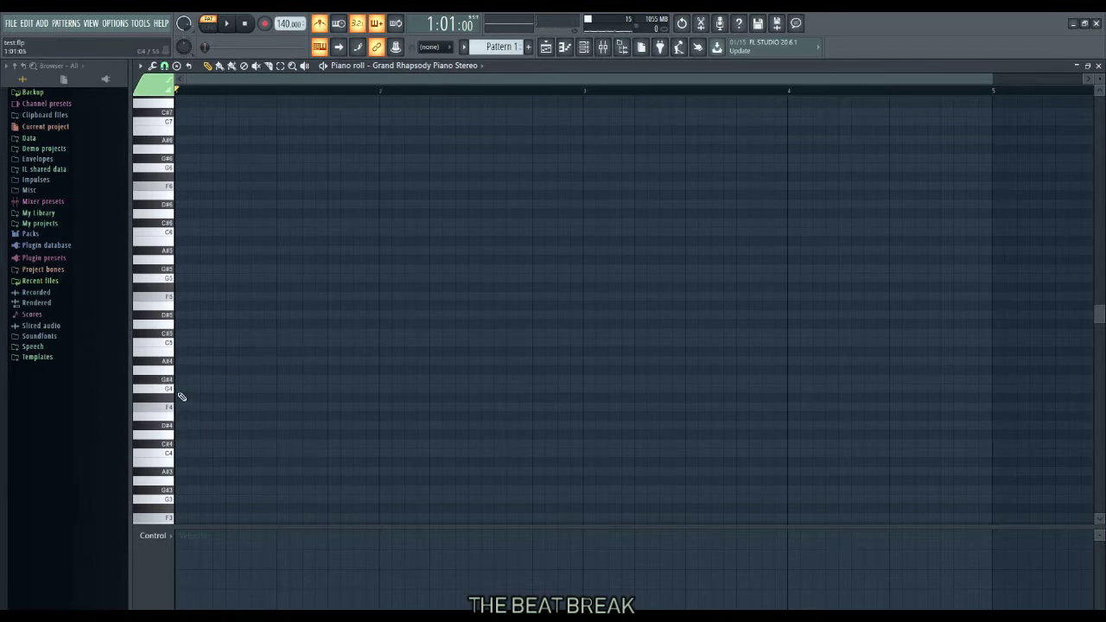
pyautogui.press('z')
pyautogui.press('x')
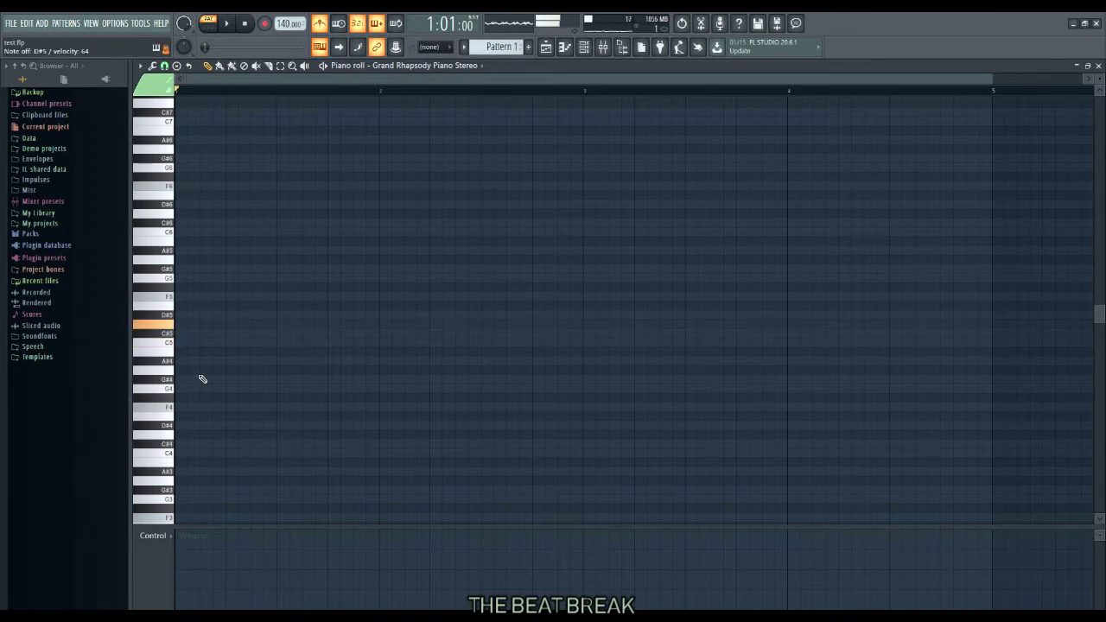
pyautogui.press('b')
# Audition F4, G4 and C5, then restore the piano roll to a smaller window
pyautogui.press('v')
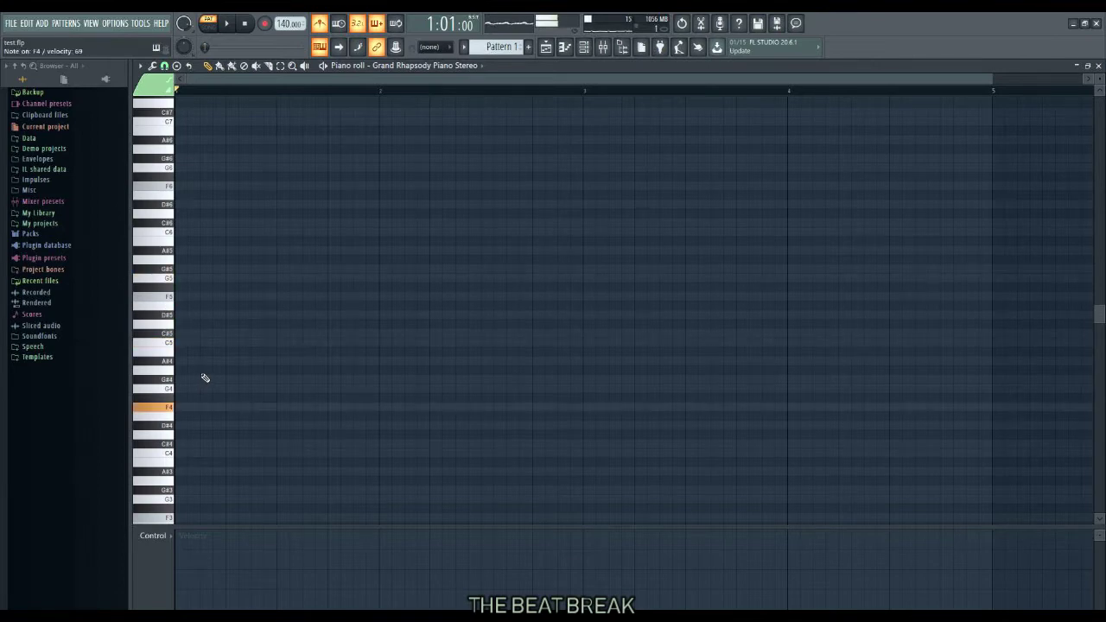
pyautogui.press('b')
pyautogui.press('q')
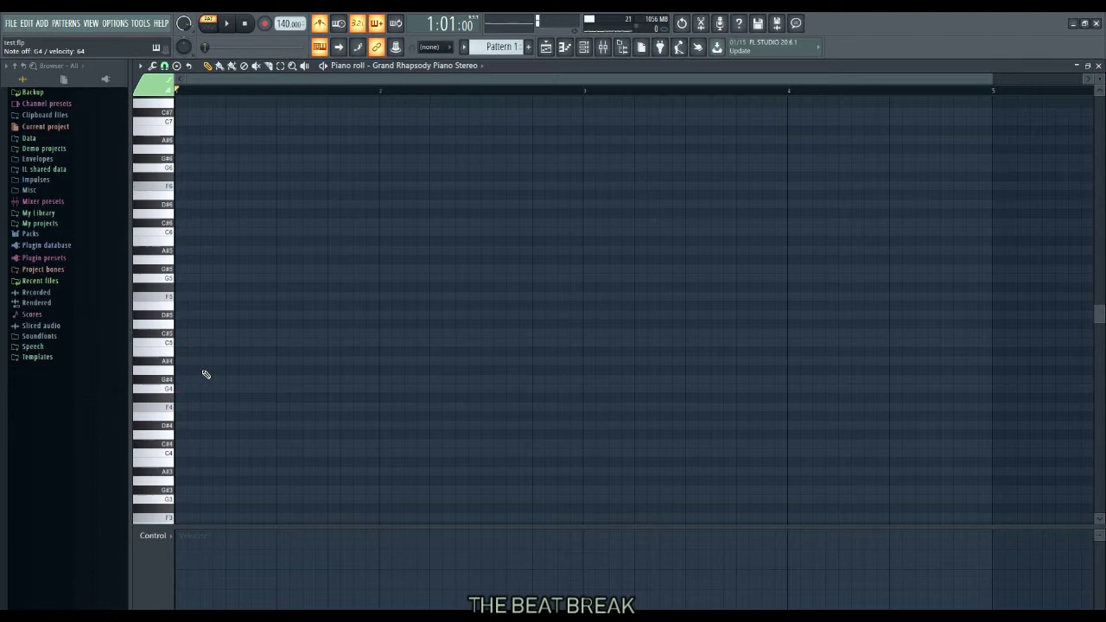
pyautogui.click(1084, 67)
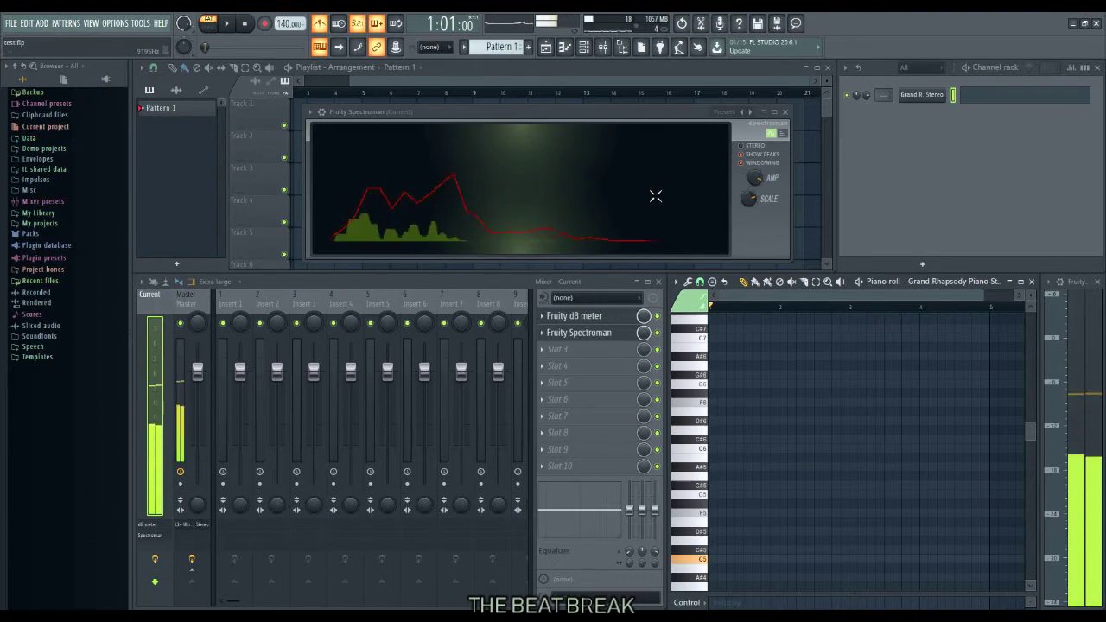
# Draw long F4, G4 and A#4 notes, drop A#4 to G#4, and add C5 at bar 1
pyautogui.scroll(-4, 827, 367)
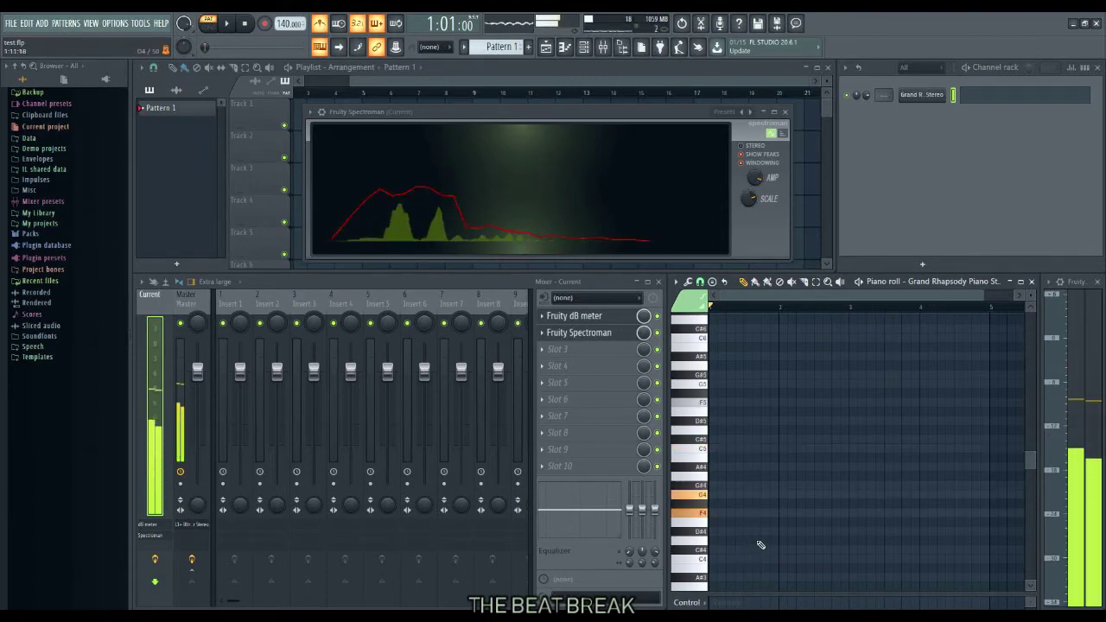
pyautogui.click(713, 514)
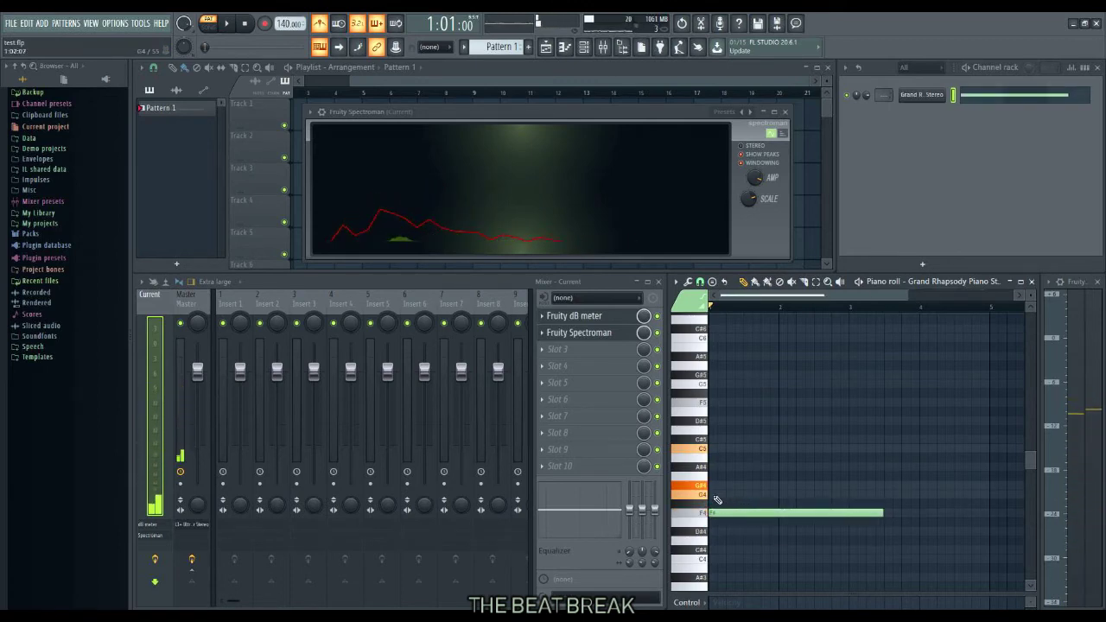
pyautogui.click(717, 494)
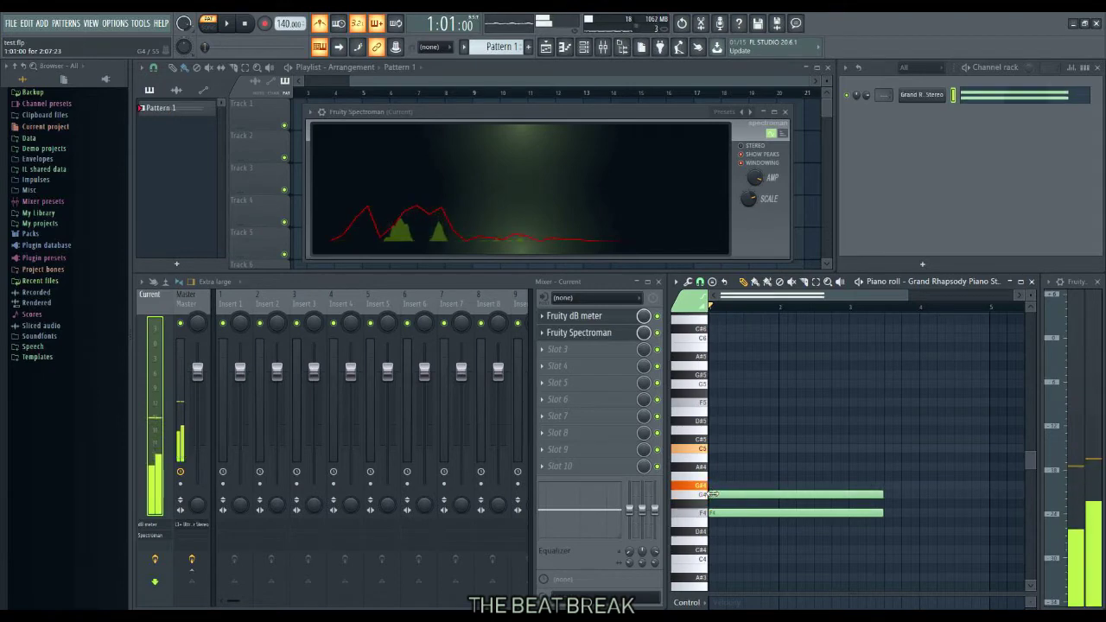
pyautogui.click(717, 477)
pyautogui.moveTo(717, 481); pyautogui.dragTo(731, 489)
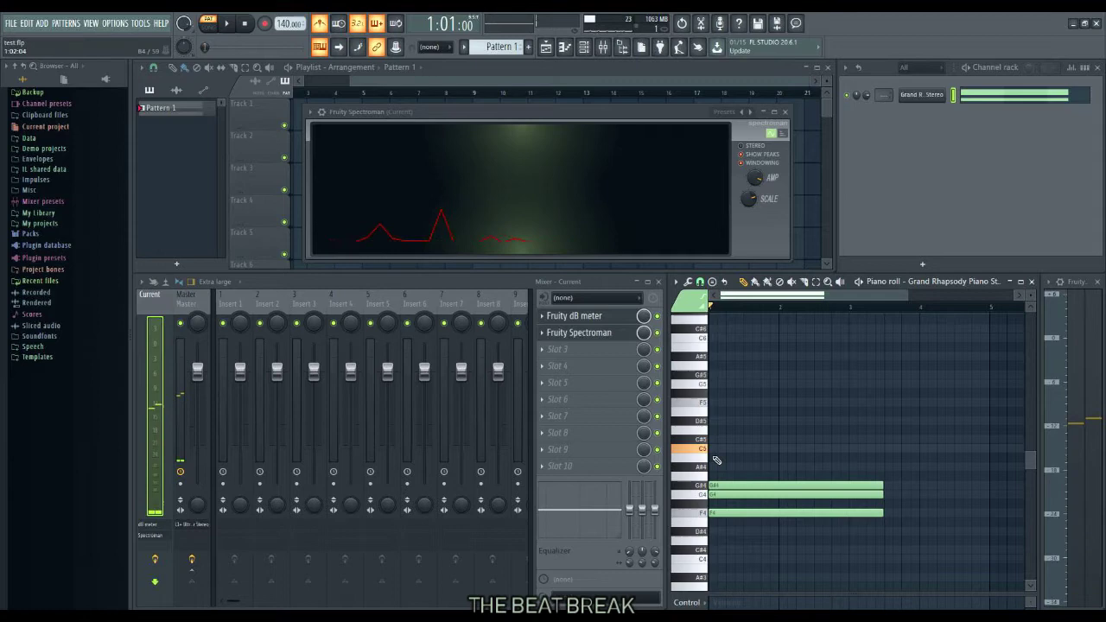
pyautogui.click(728, 448)
pyautogui.moveTo(728, 448); pyautogui.dragTo(724, 450)
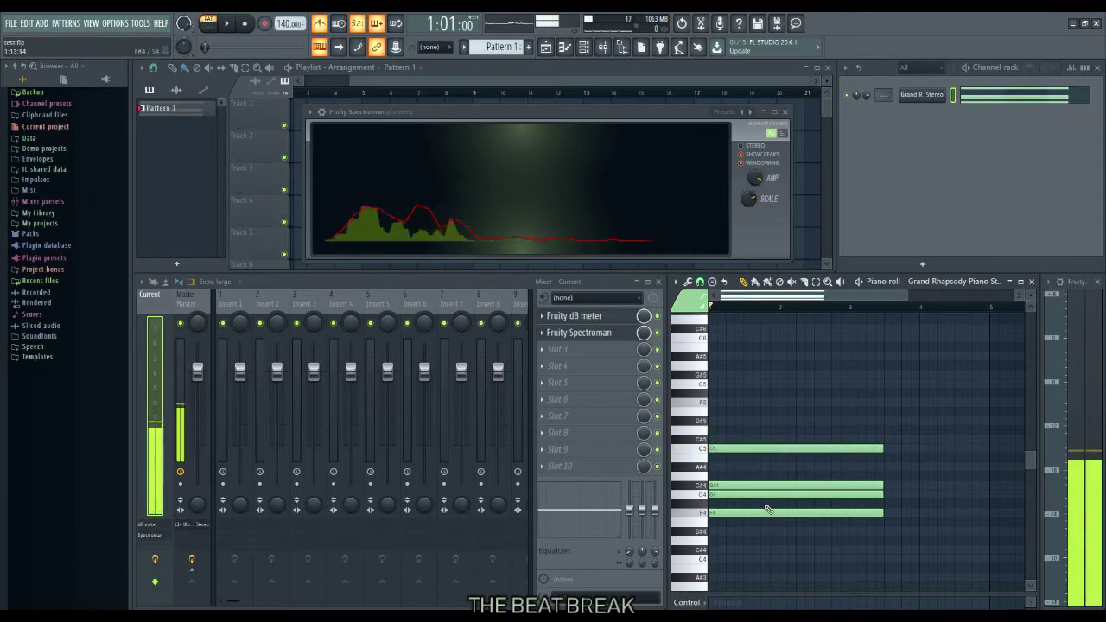
# Maximize the piano roll, play the chord, and delete a stray A#3 note
pyautogui.click(1020, 282)
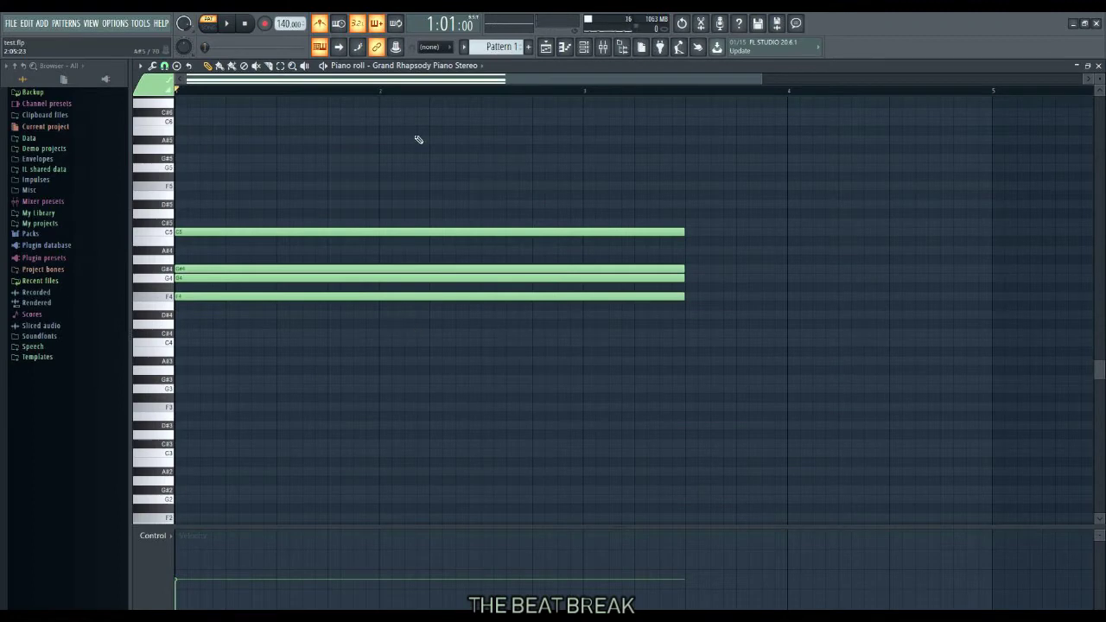
pyautogui.click(237, 26)
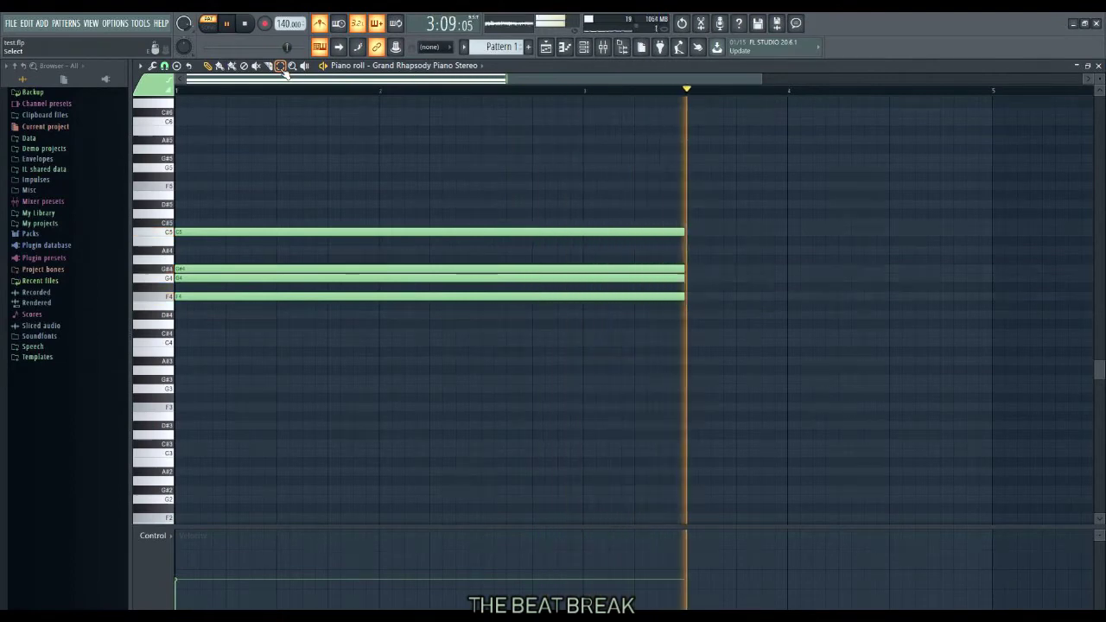
pyautogui.press('space')
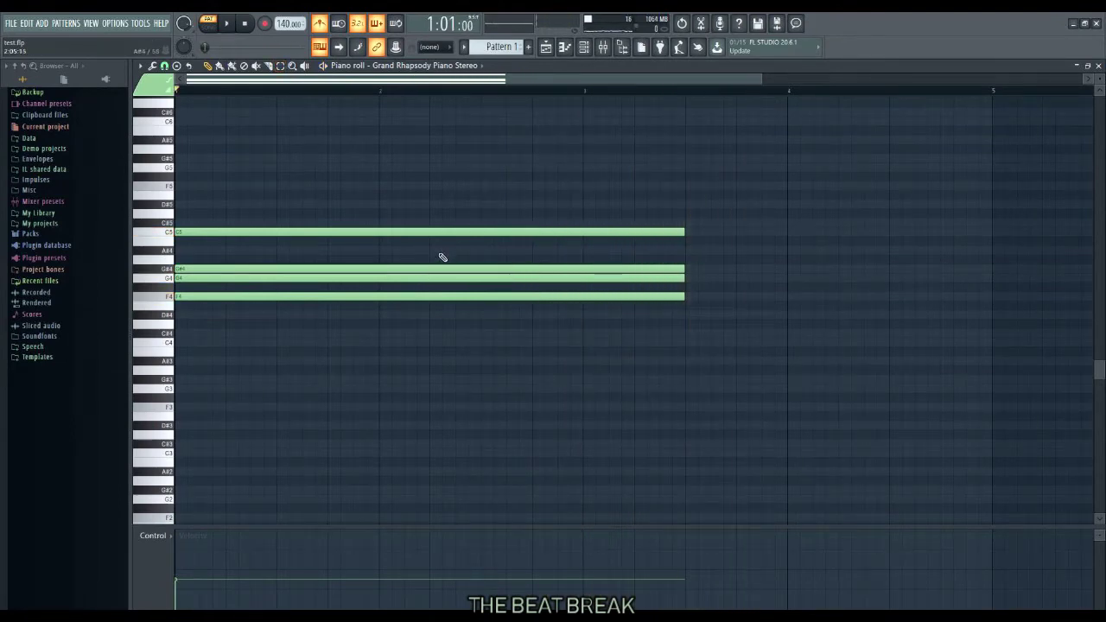
pyautogui.moveTo(402, 197); pyautogui.dragTo(446, 358)
pyautogui.rightClick(449, 361)
# Select all four chord notes and shorten them to end at bar 2, previewing playback
pyautogui.moveTo(415, 199); pyautogui.dragTo(417, 326)
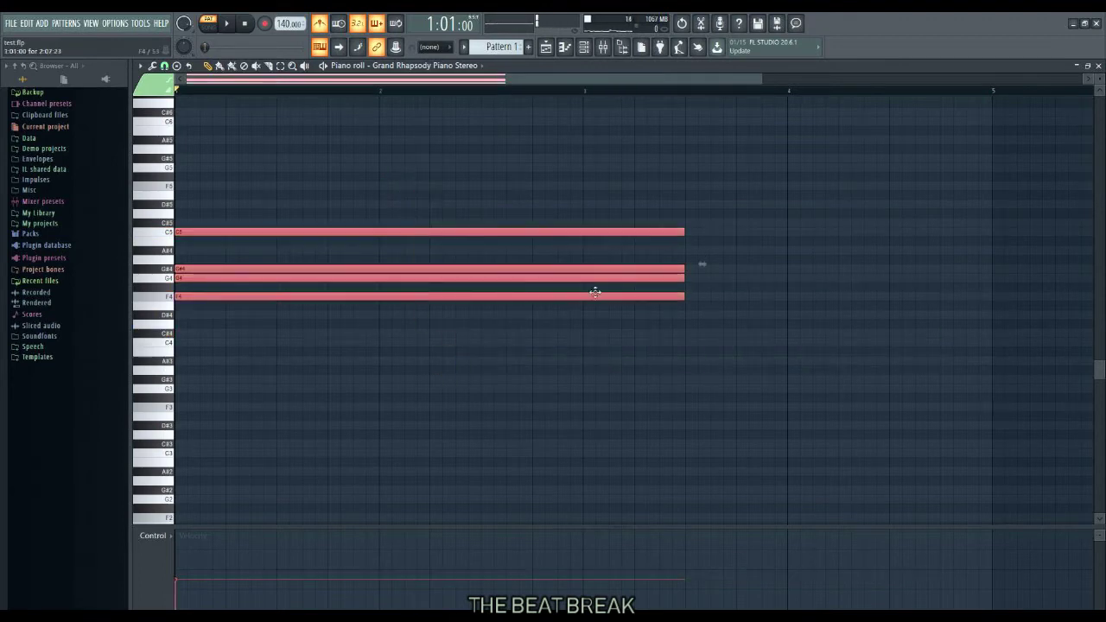
pyautogui.moveTo(687, 233); pyautogui.dragTo(592, 267)
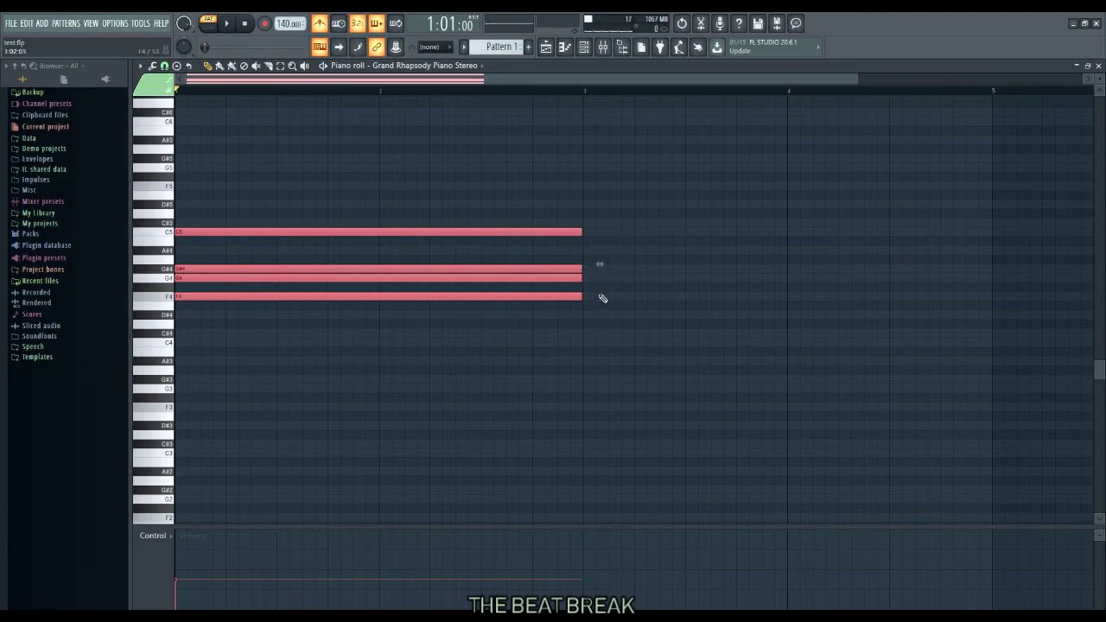
pyautogui.press('space')
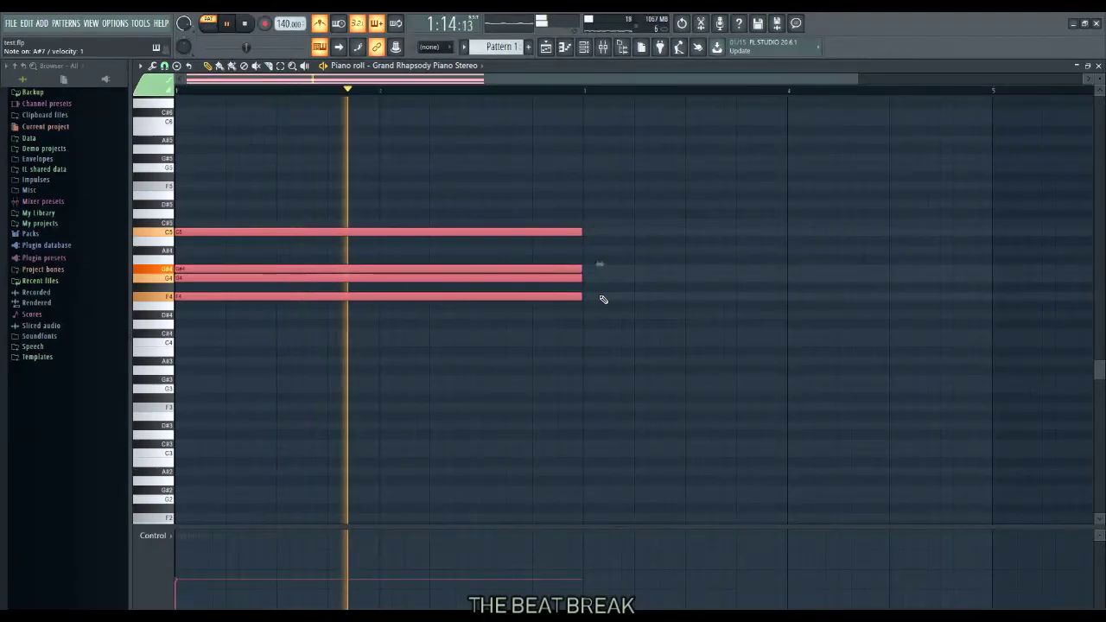
pyautogui.press('space')
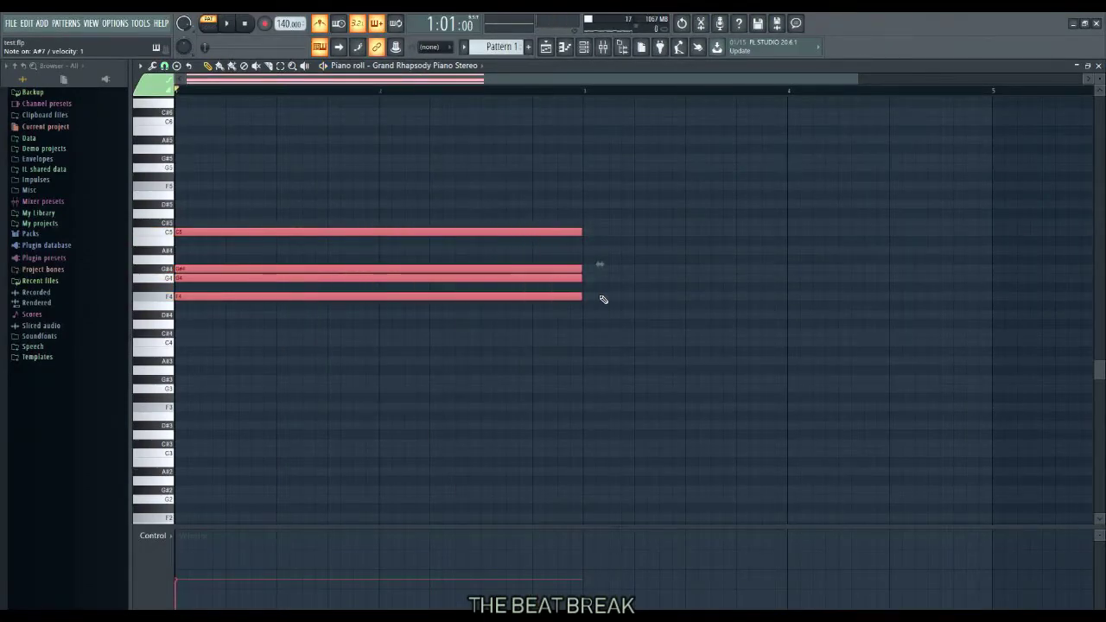
pyautogui.moveTo(581, 297); pyautogui.dragTo(381, 334)
pyautogui.press('space')
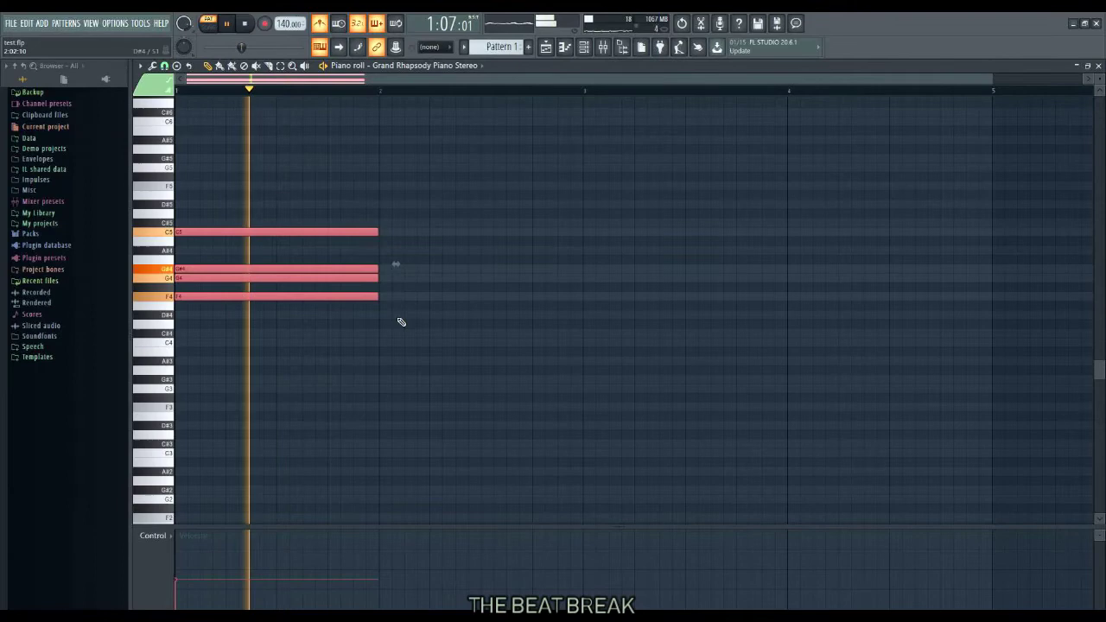
pyautogui.press('space')
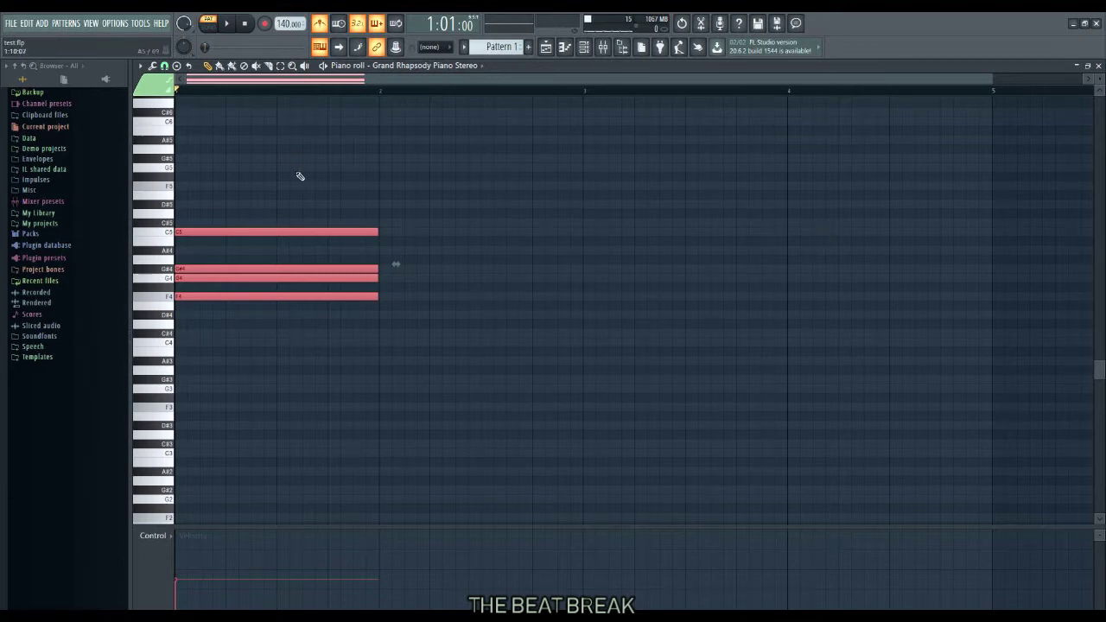
# Audition the C5 key and play the current chord
pyautogui.click(337, 273)
pyautogui.click(149, 235)
pyautogui.press('space')
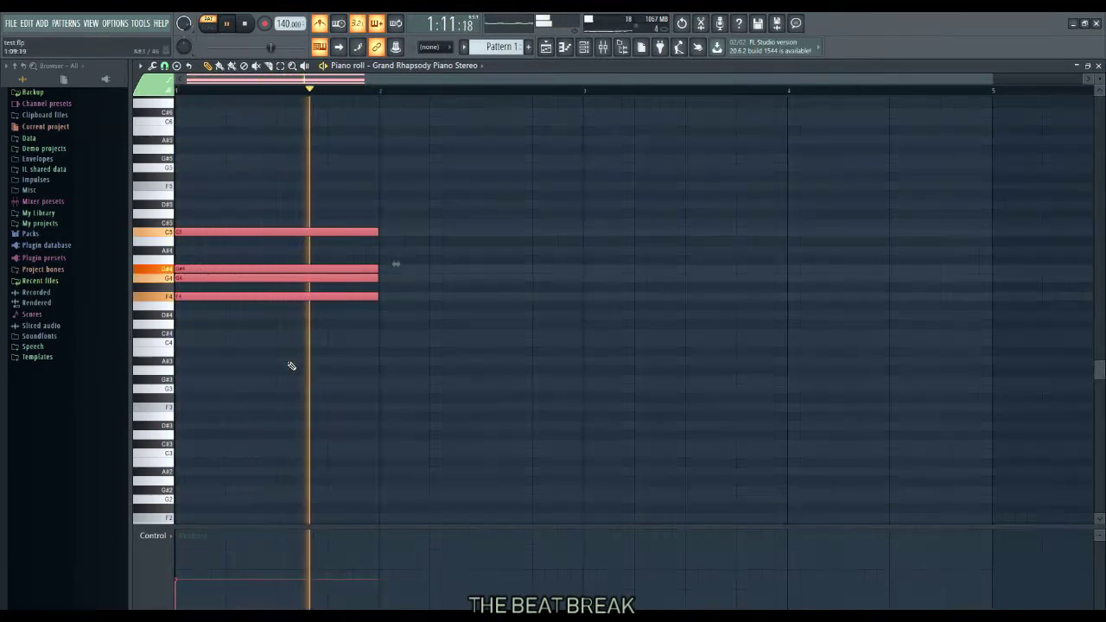
pyautogui.press('space')
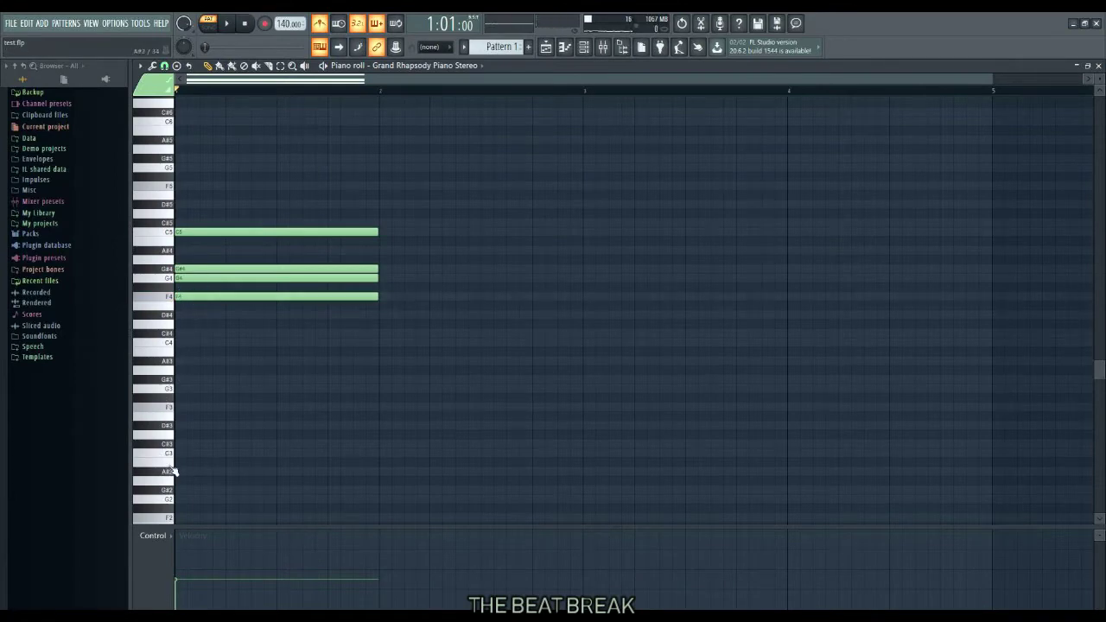
# Add an F3 bass note at bar 1, lengthen it to bar 3, and play it back
pyautogui.click(208, 407)
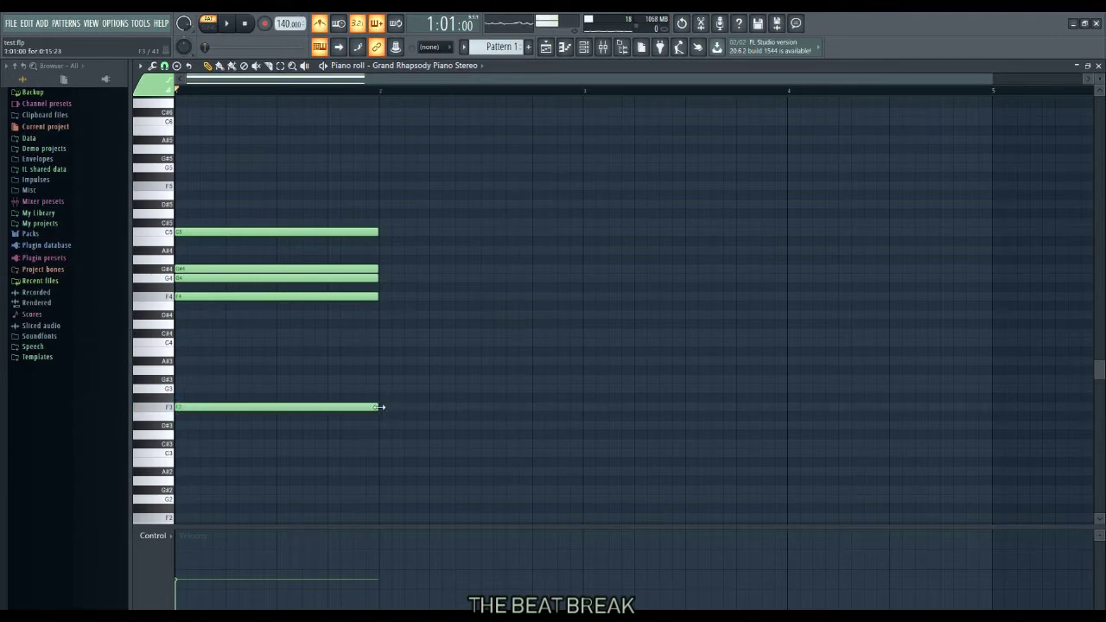
pyautogui.moveTo(378, 407); pyautogui.dragTo(583, 430)
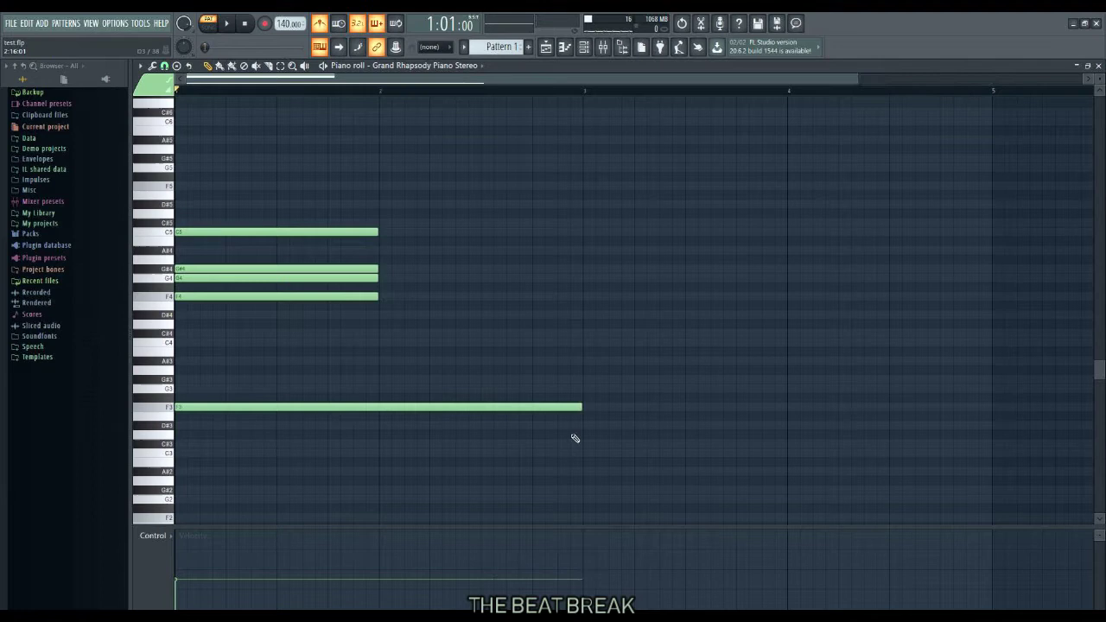
pyautogui.press('space')
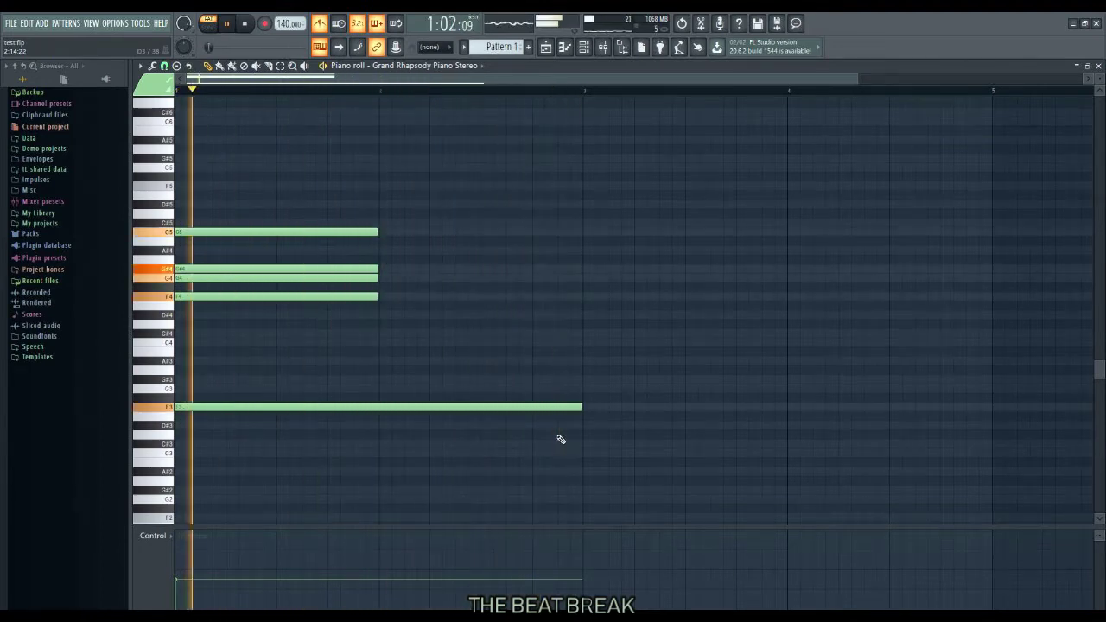
pyautogui.press('space')
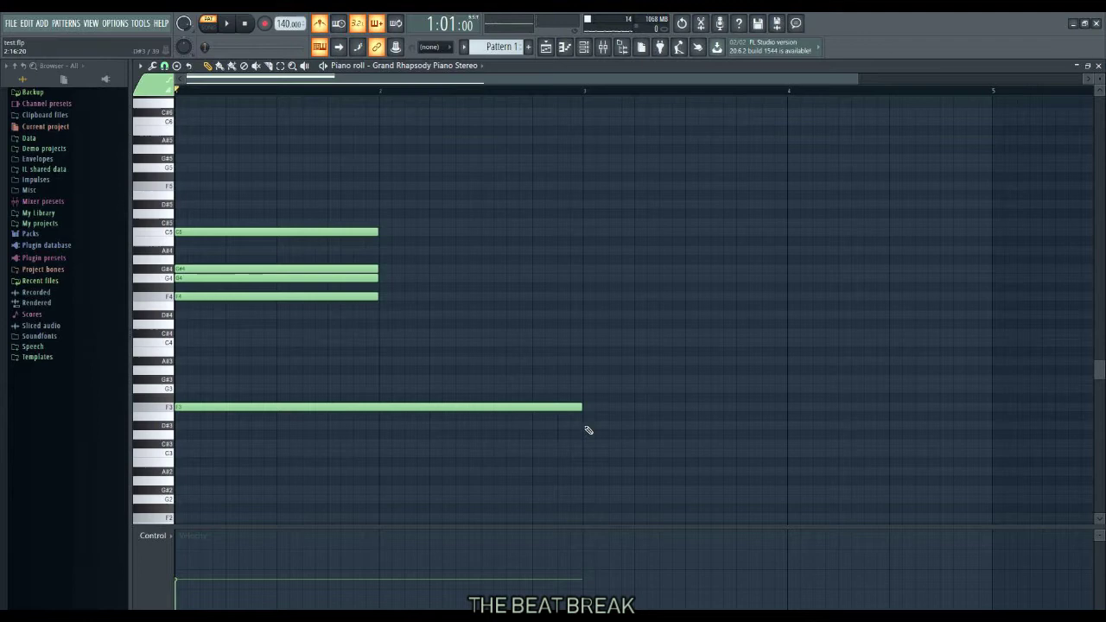
# Lengthen the C5 note to bar 3 to match the F3 bass, previewing before and after
pyautogui.click(230, 24)
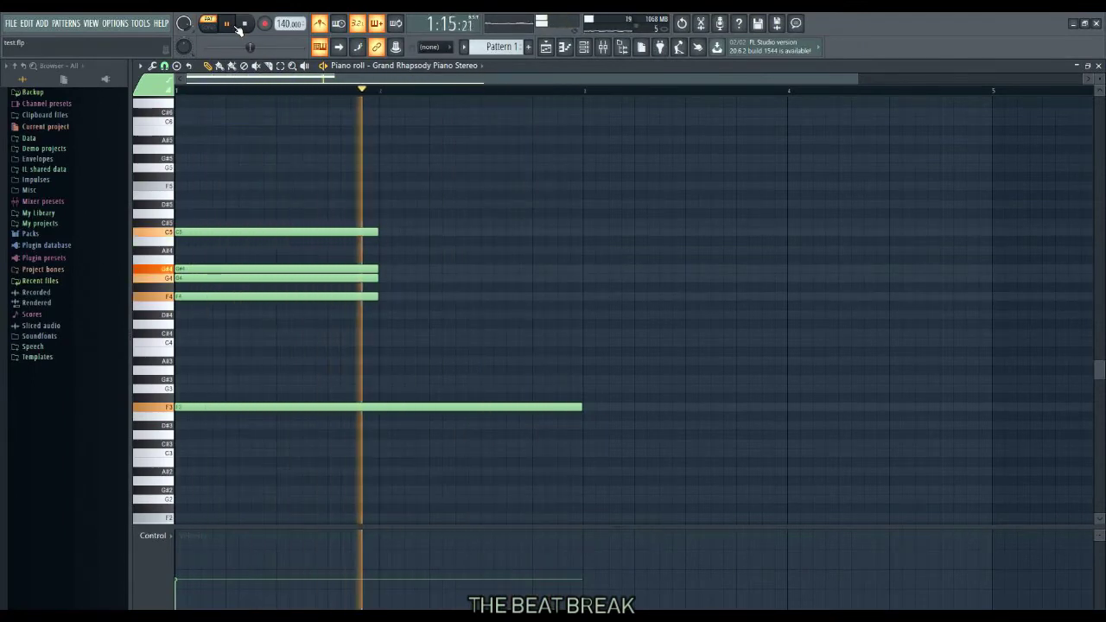
pyautogui.click(241, 26)
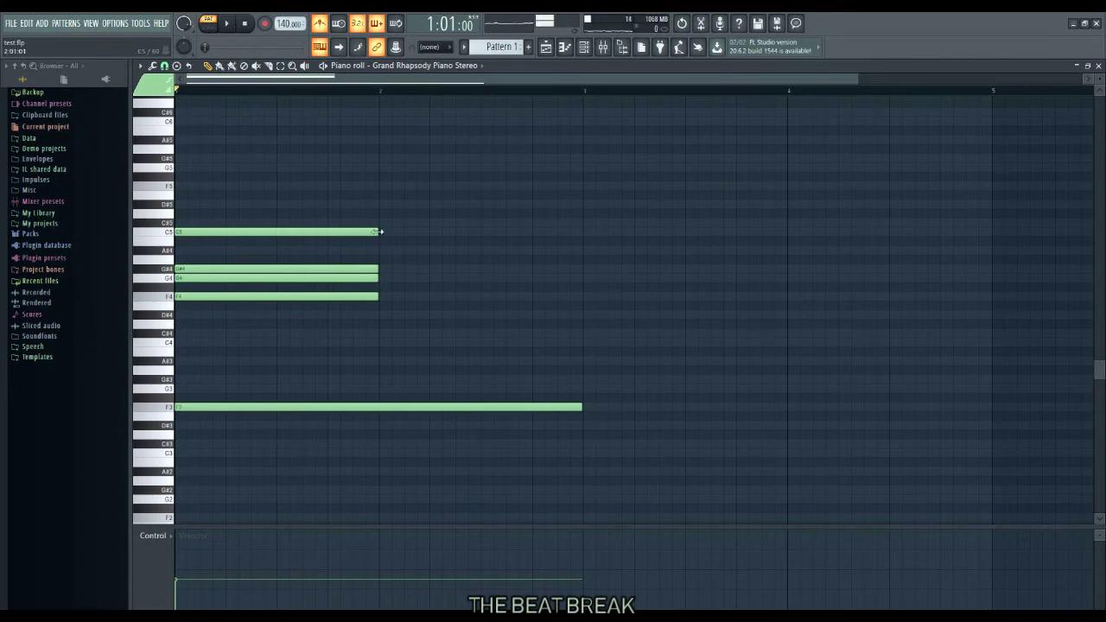
pyautogui.click(160, 234)
pyautogui.moveTo(383, 231); pyautogui.dragTo(561, 274)
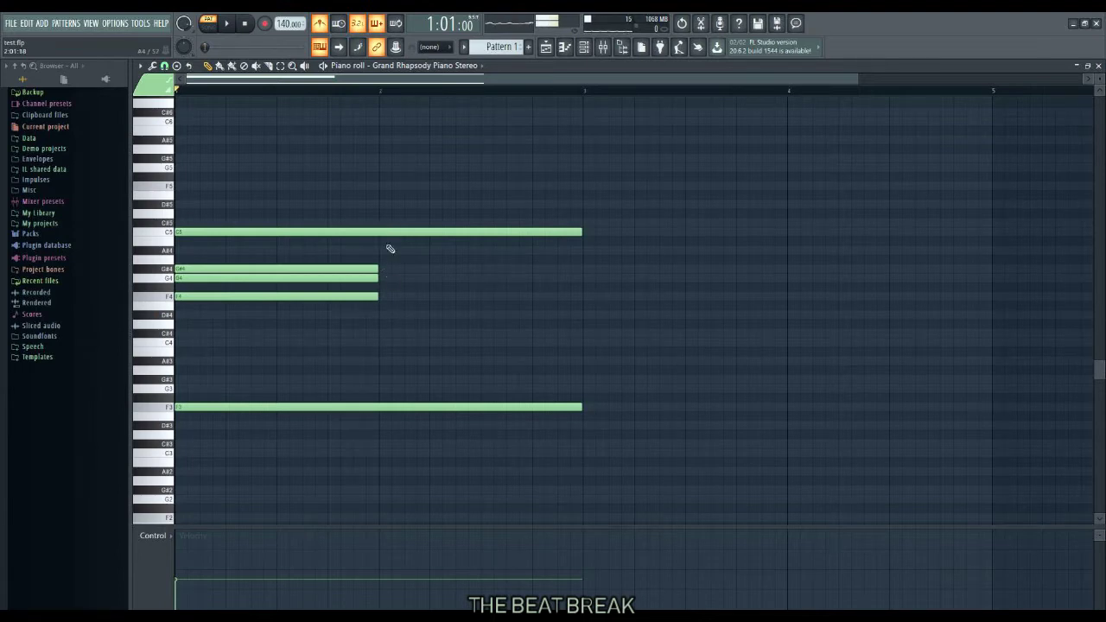
pyautogui.press('space')
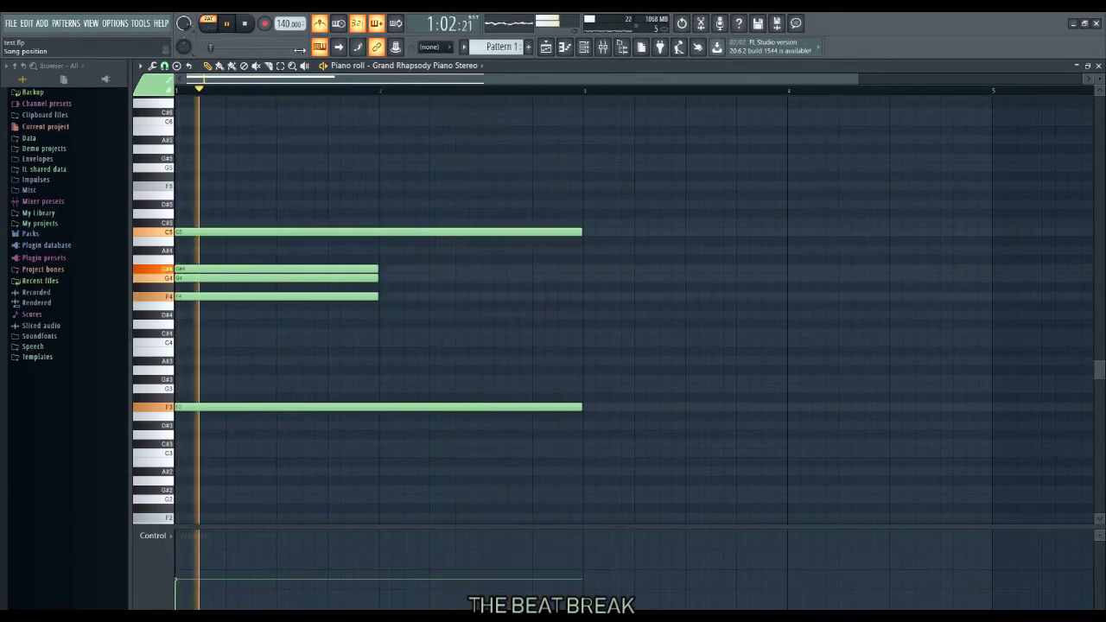
# Slice the G#4 note with the Slice tool, trying and undoing cut positions while listening
pyautogui.press('space')
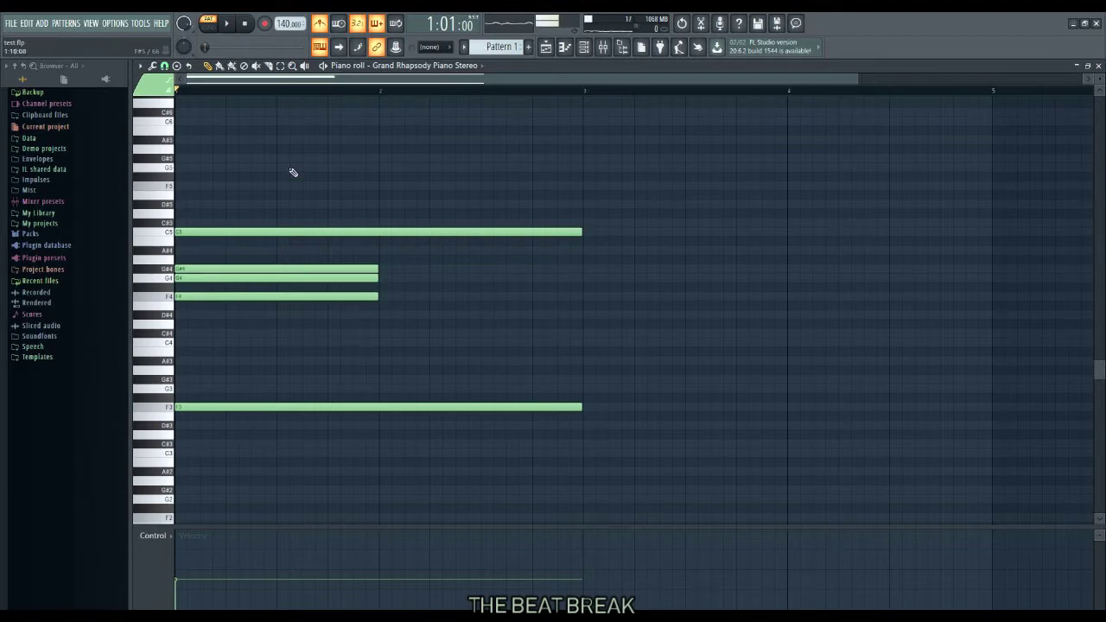
pyautogui.click(268, 66)
pyautogui.click(267, 270)
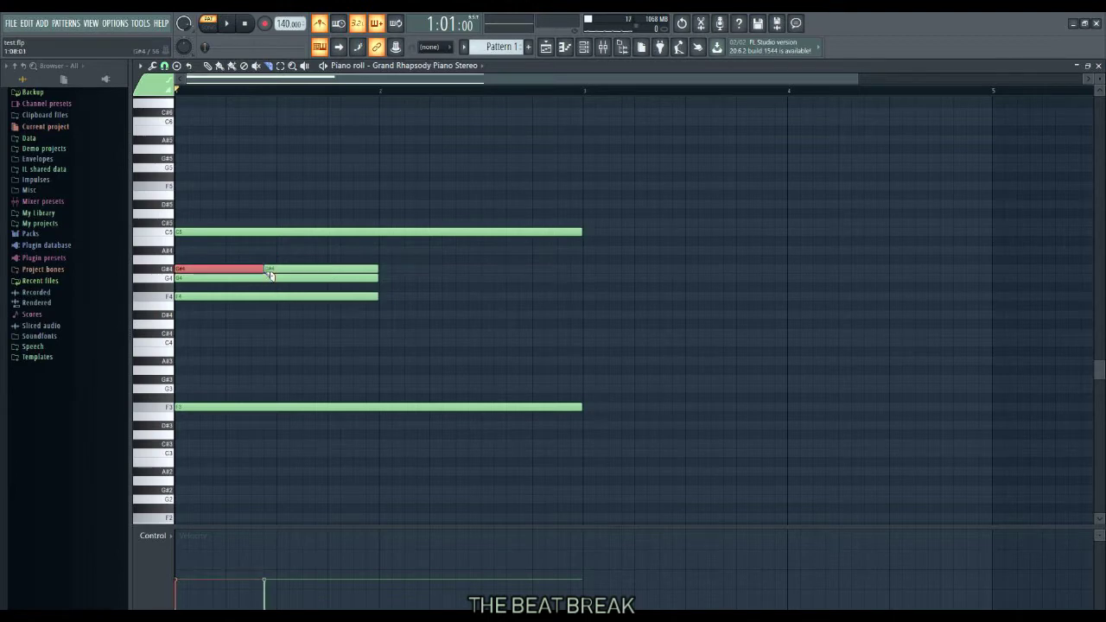
pyautogui.press('space')
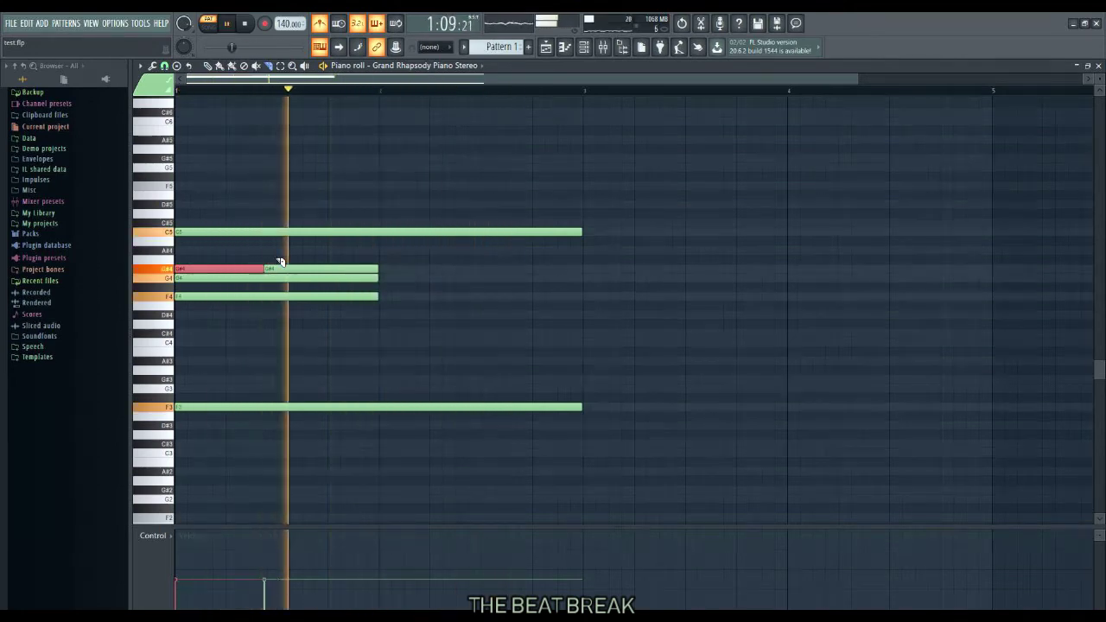
pyautogui.press('space')
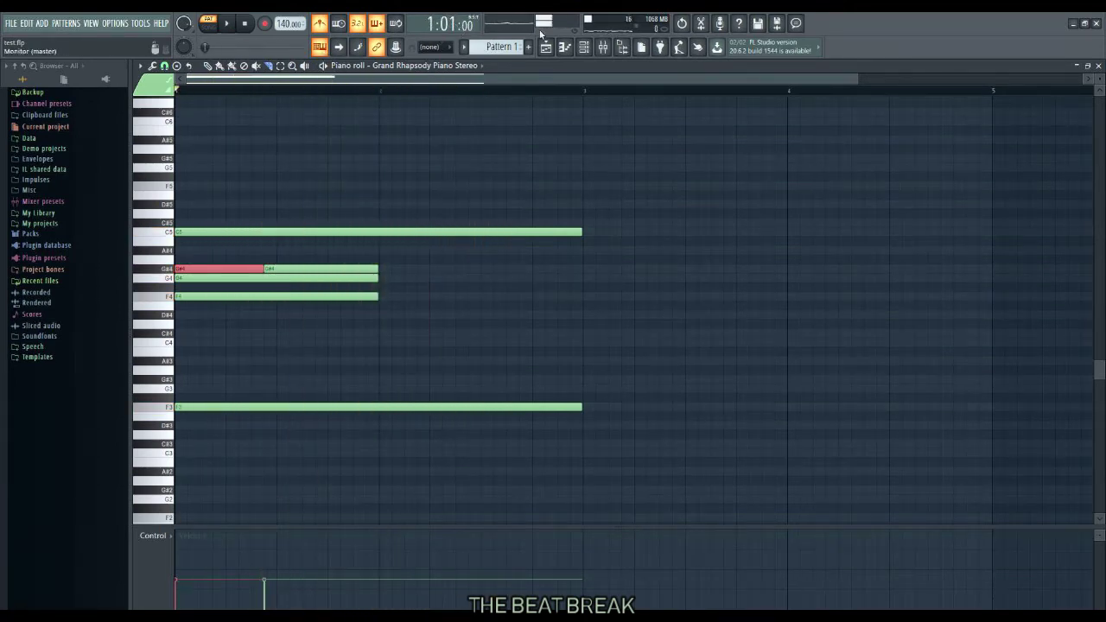
pyautogui.hotkey('ctrl', 'z')
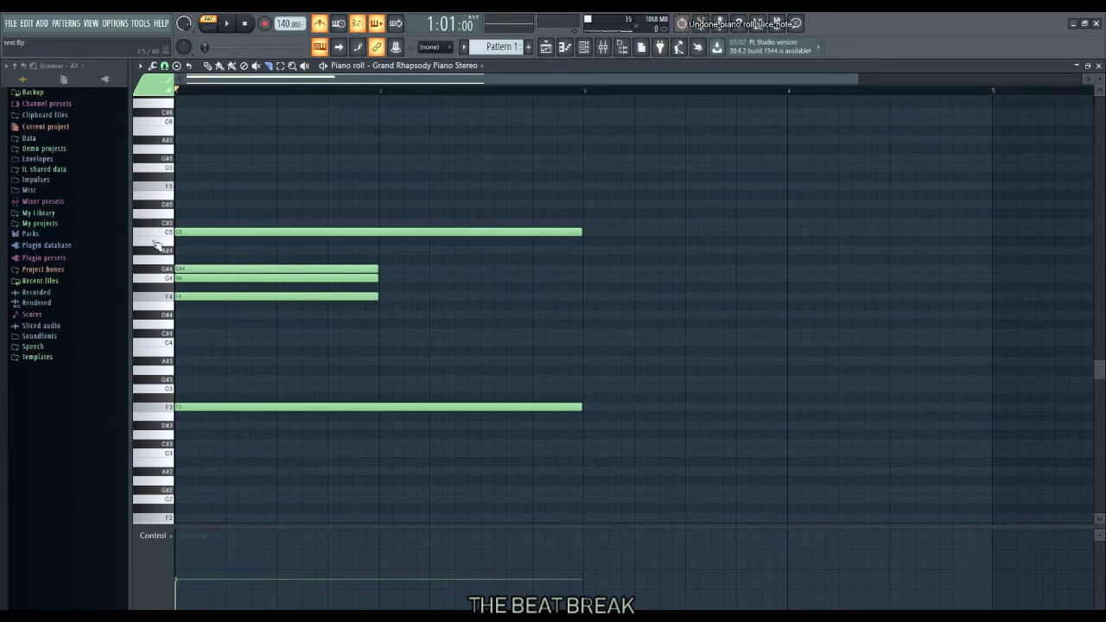
pyautogui.click(280, 268)
pyautogui.press('space')
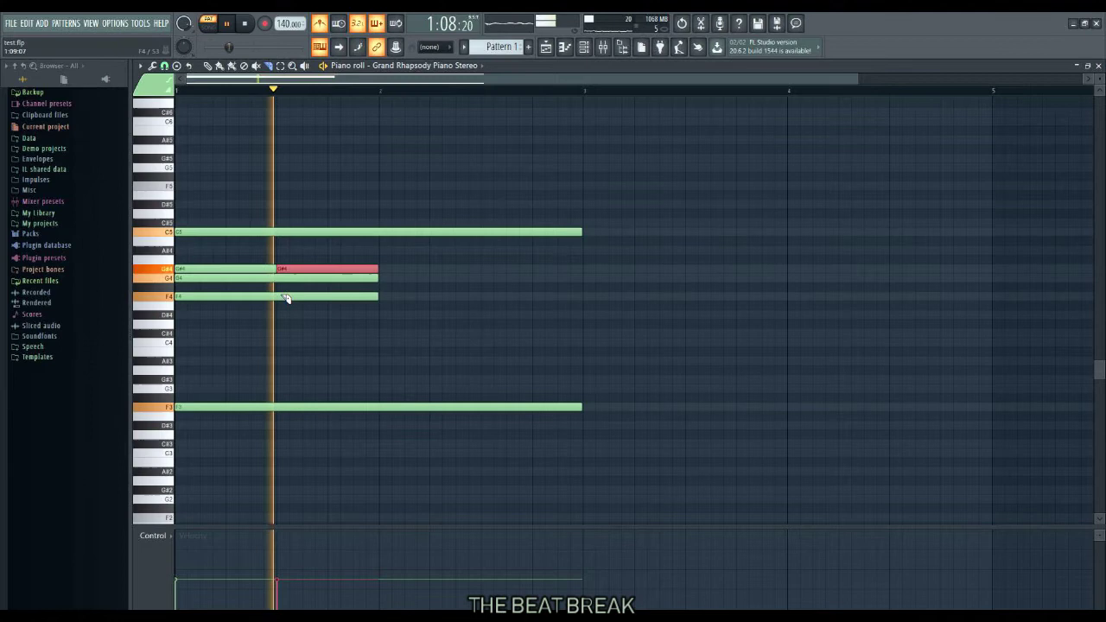
pyautogui.press('space')
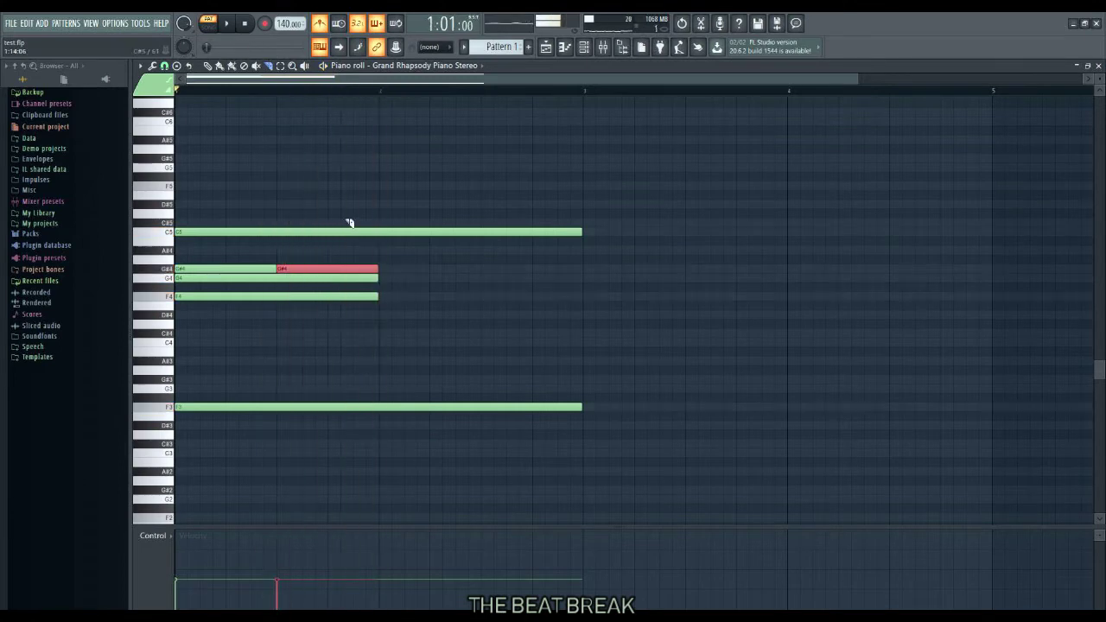
# Re-cut G#4 earlier in bar 1 and stretch its second piece to bar 3
pyautogui.click(689, 23)
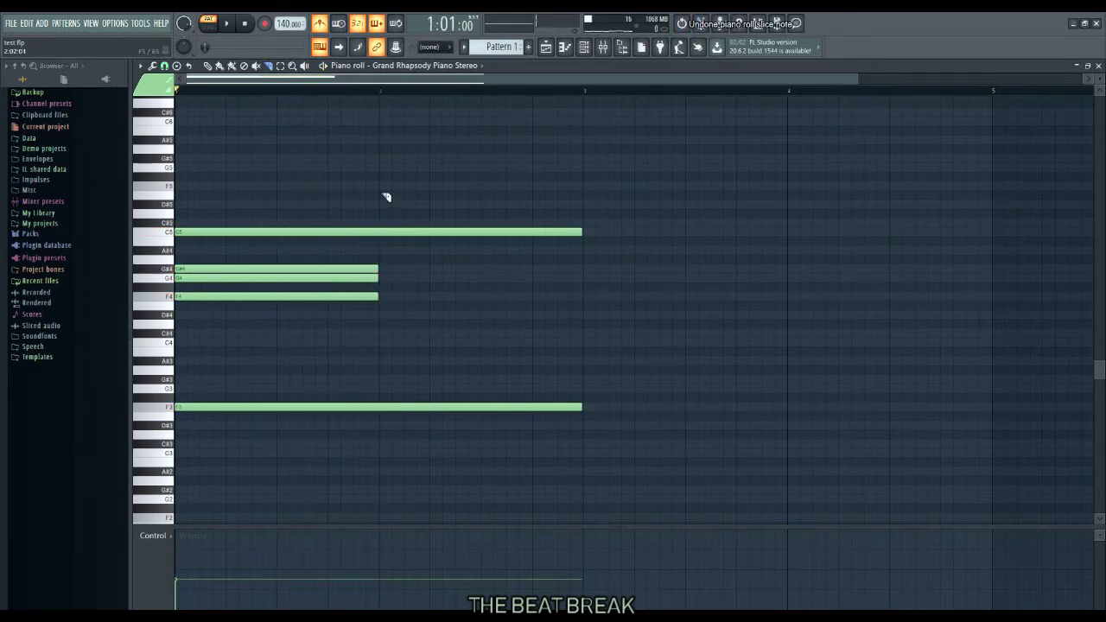
pyautogui.click(265, 262)
pyautogui.press('space')
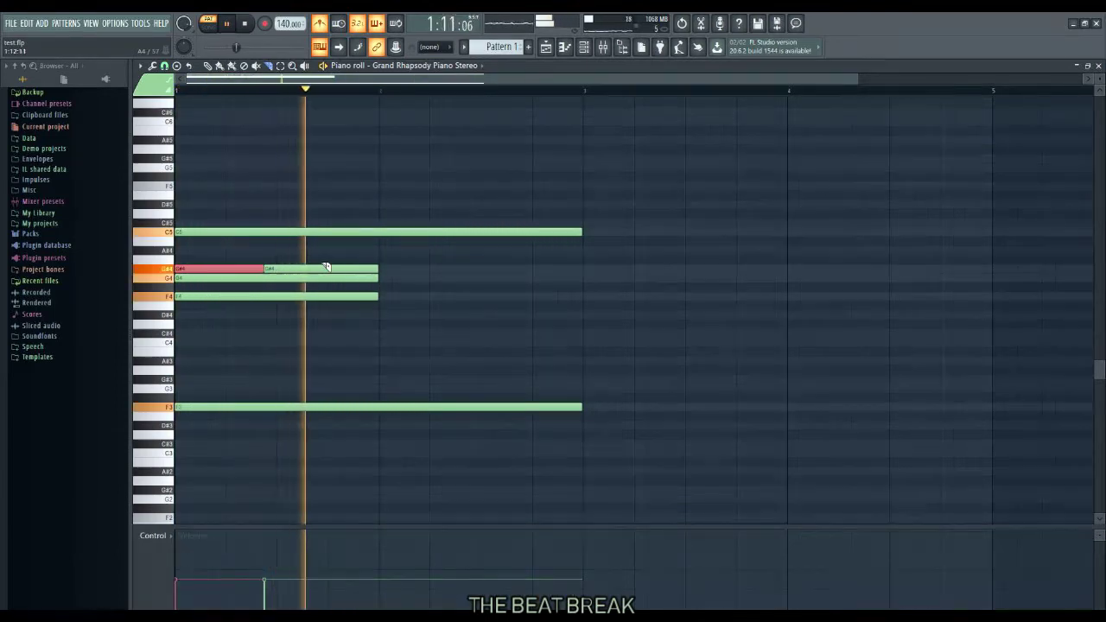
pyautogui.press('space')
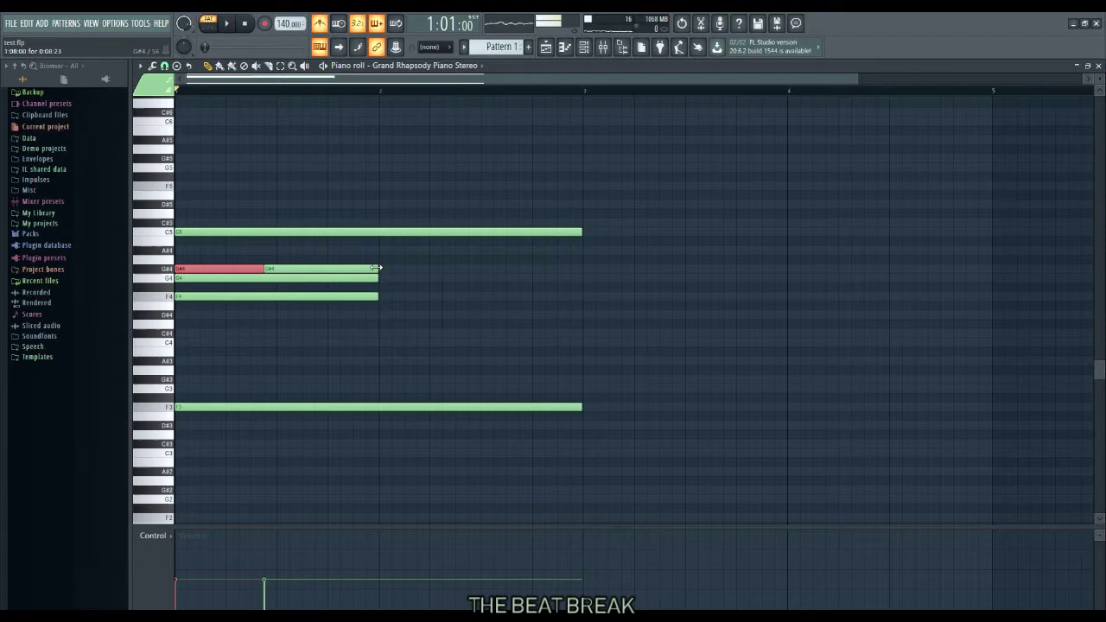
pyautogui.moveTo(376, 268); pyautogui.dragTo(552, 295)
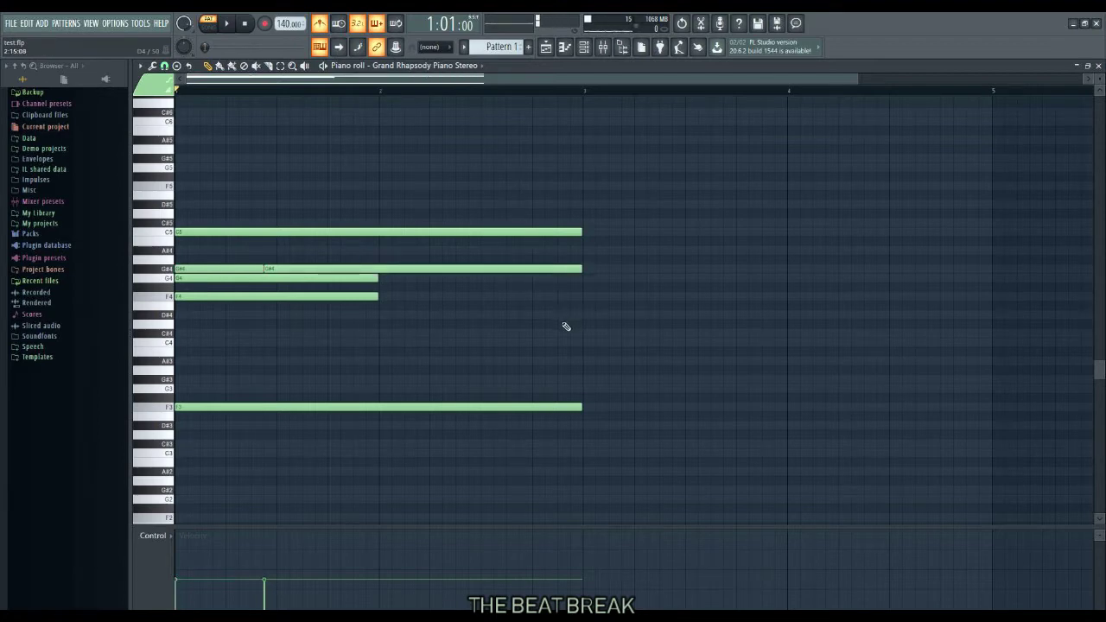
# Play the progression and audition high pitches around F5 and G5
pyautogui.press('space')
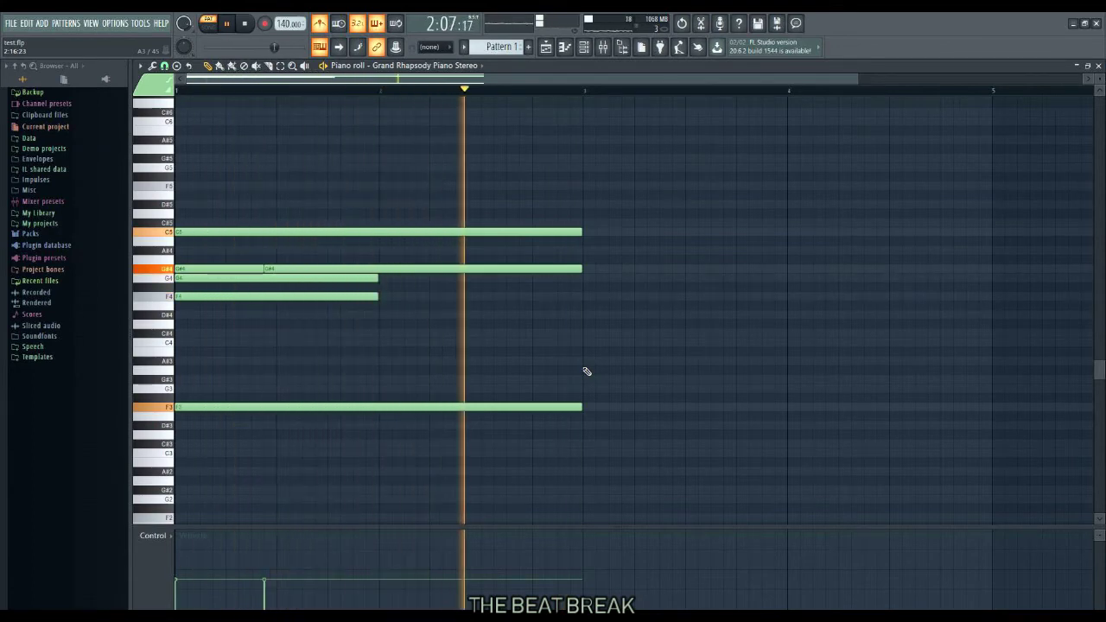
pyautogui.press('space')
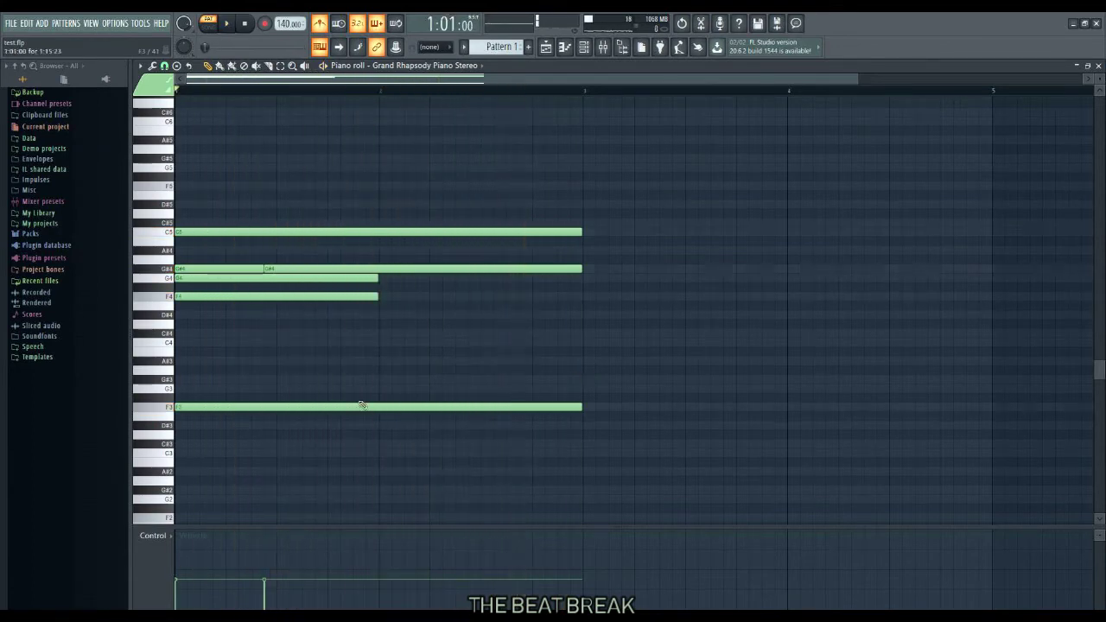
pyautogui.click(169, 185)
pyautogui.click(167, 169)
# Draw a G5 note midway through bar 2, trim it to end at bar 3, and preview
pyautogui.click(484, 166)
pyautogui.press('space')
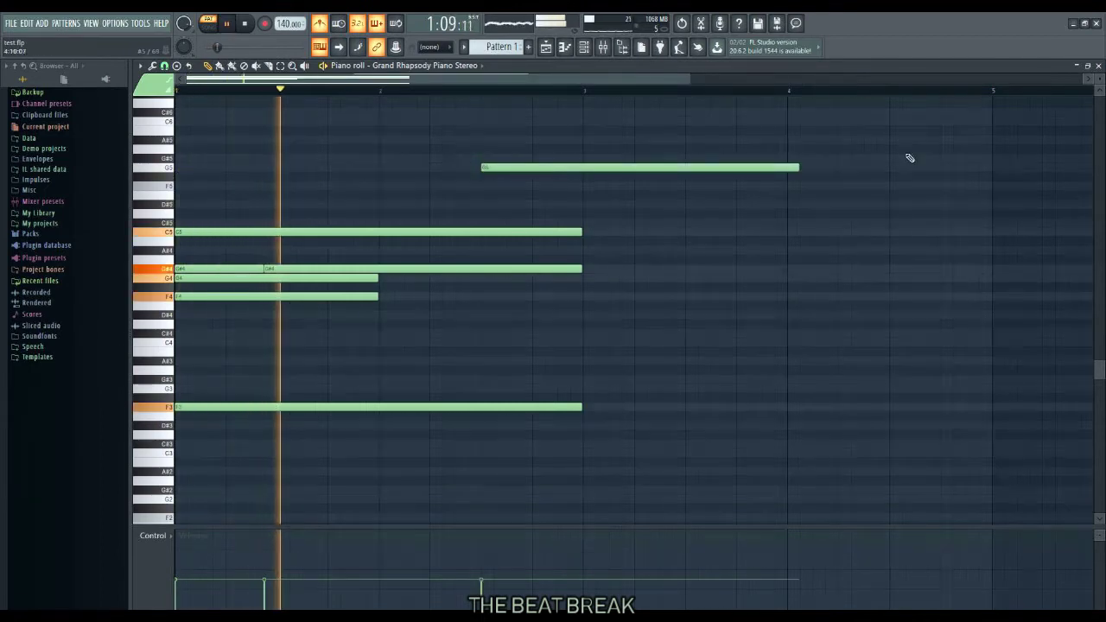
pyautogui.press('space')
pyautogui.moveTo(797, 165)
pyautogui.mouseDown()
pyautogui.moveTo(575, 193)
pyautogui.moveTo(579, 201)
pyautogui.mouseUp()
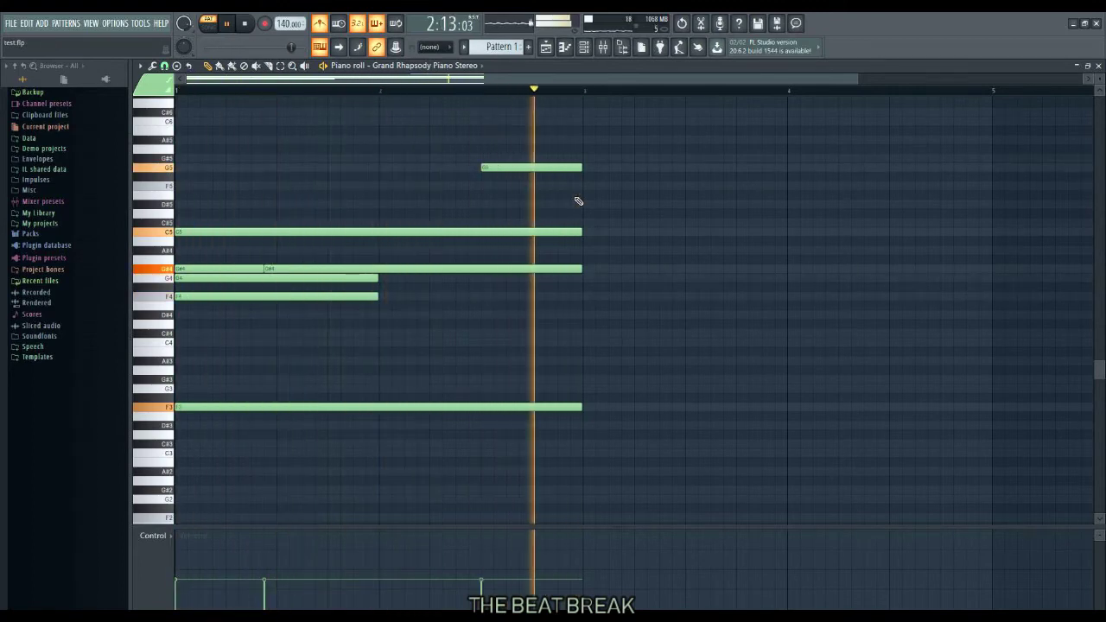
pyautogui.press('space')
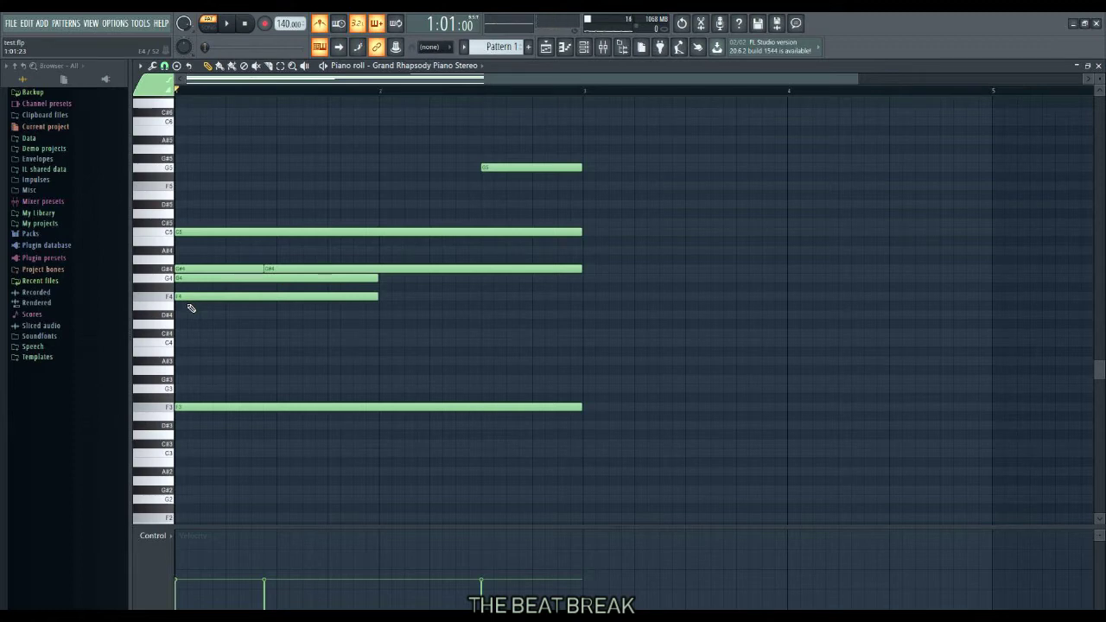
pyautogui.press('space')
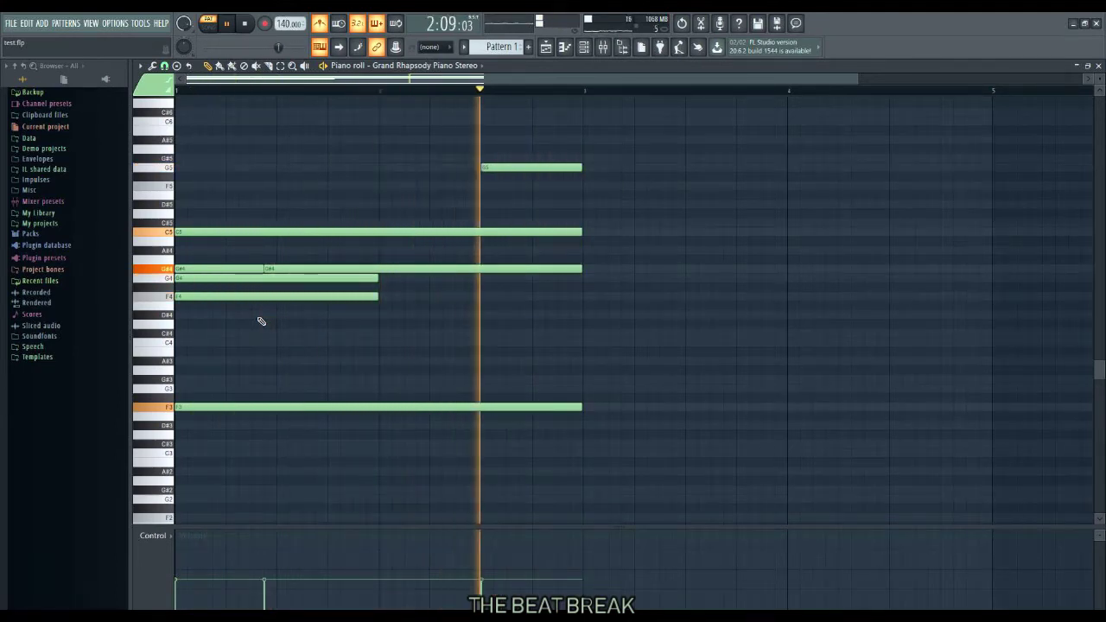
pyautogui.press('space')
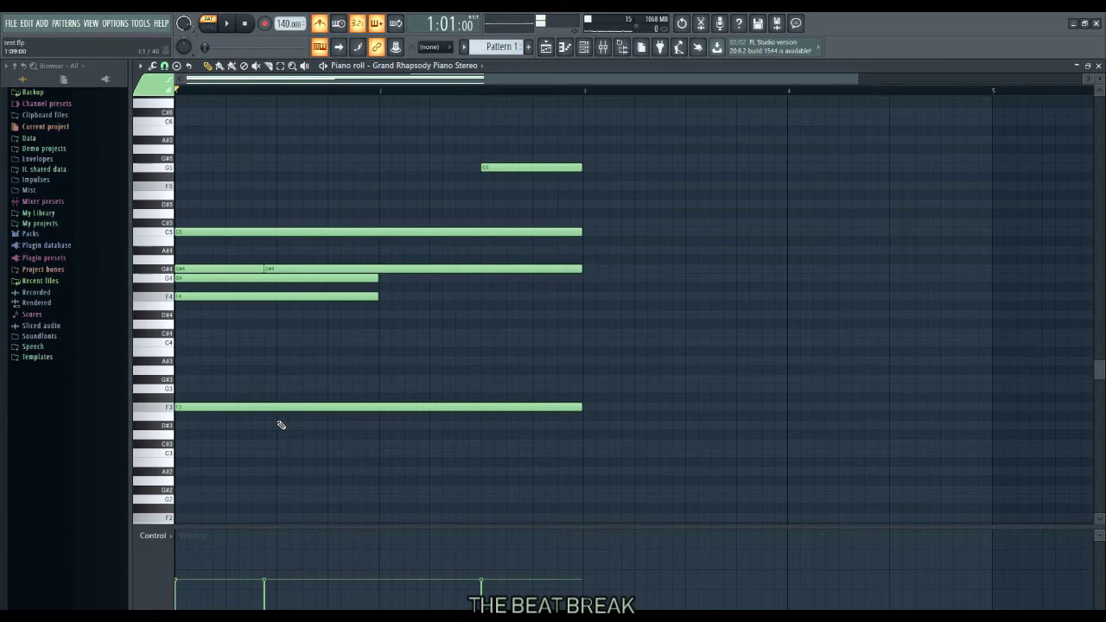
# Add an F2 note from bar 1 to bar 3, an octave below F3, and play it
pyautogui.click(192, 409)
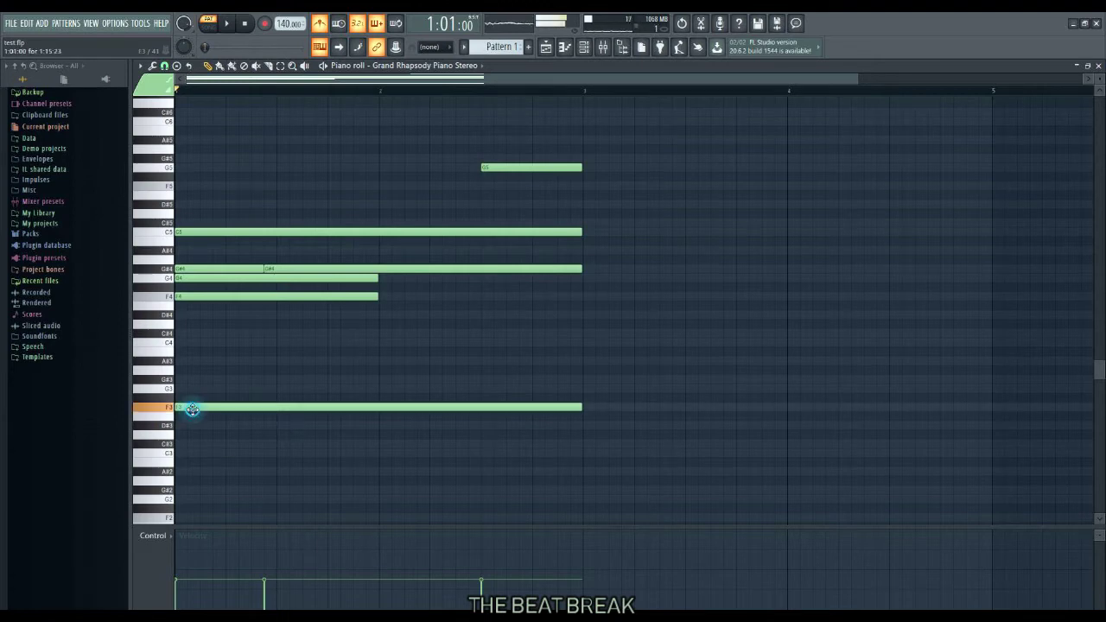
pyautogui.scroll(-2, 207, 484)
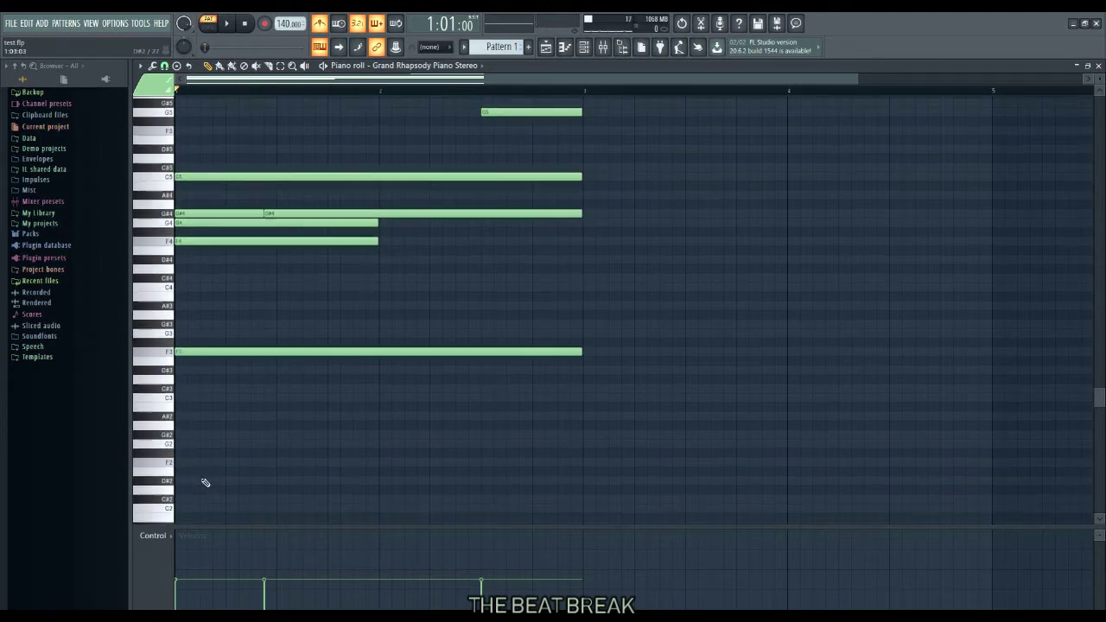
pyautogui.click(176, 463)
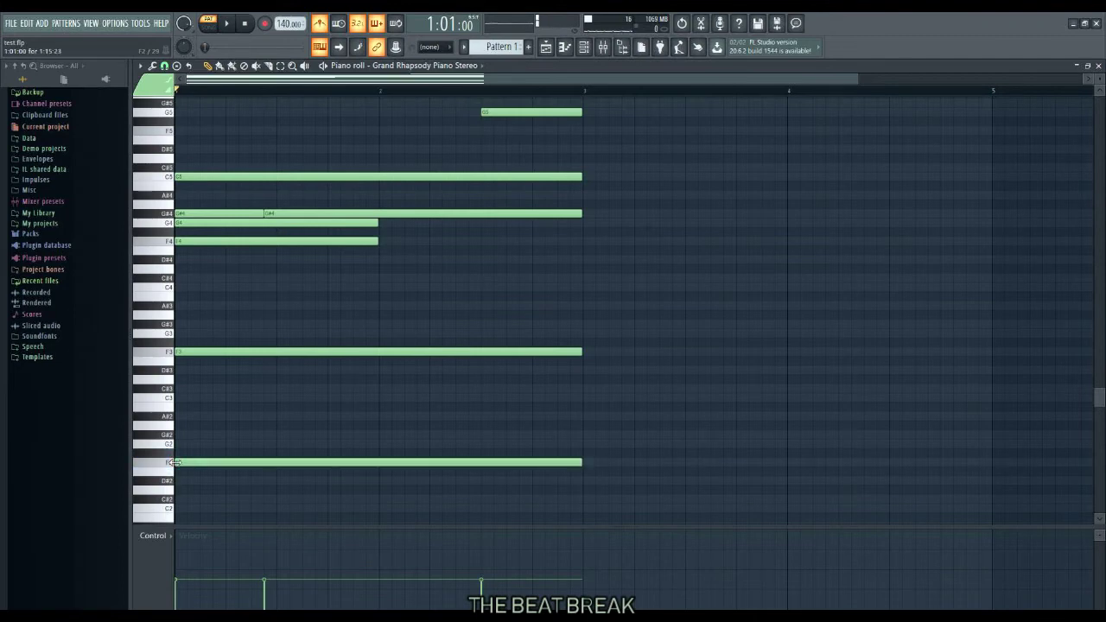
pyautogui.press('space')
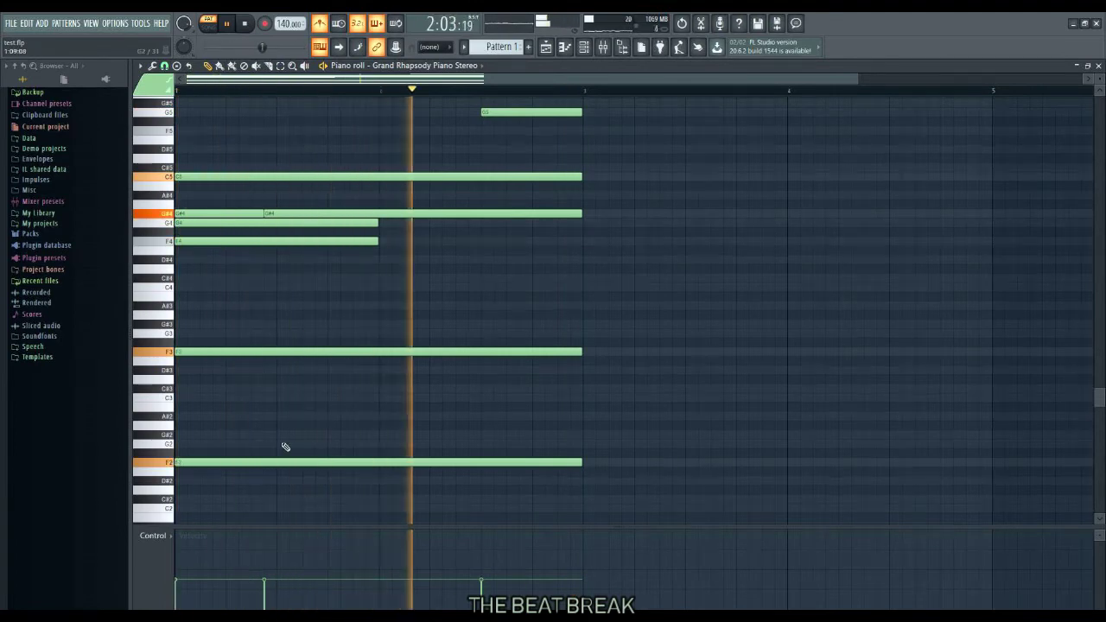
pyautogui.press('space')
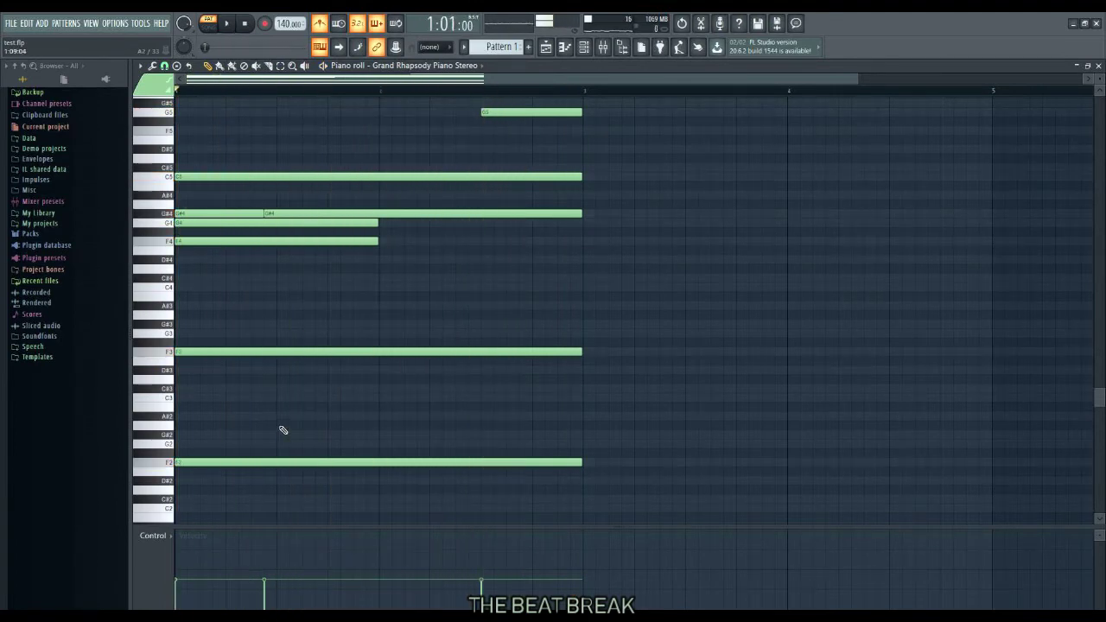
pyautogui.scroll(1, 282, 430)
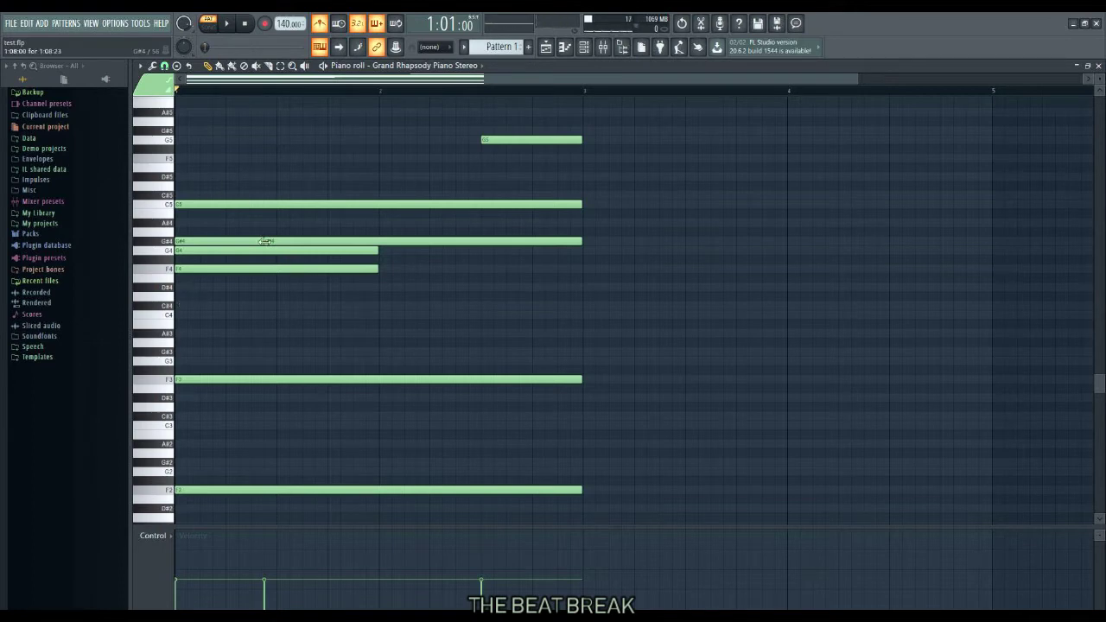
pyautogui.click(265, 242)
pyautogui.click(491, 140)
pyautogui.click(365, 141)
pyautogui.rightClick(377, 141)
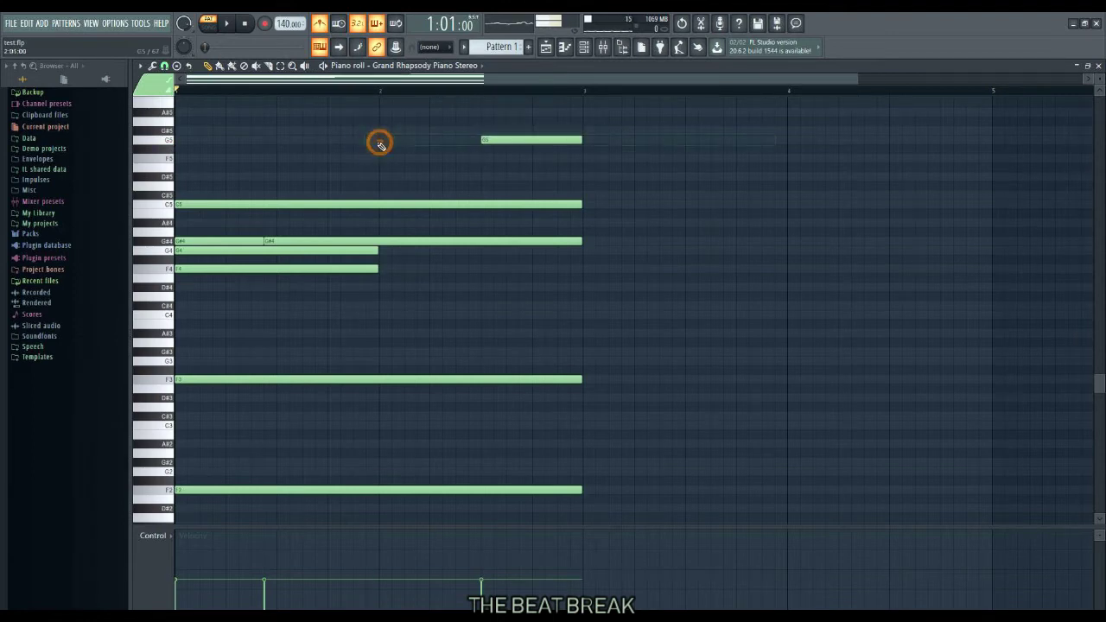
pyautogui.click(329, 131)
pyautogui.rightClick(345, 130)
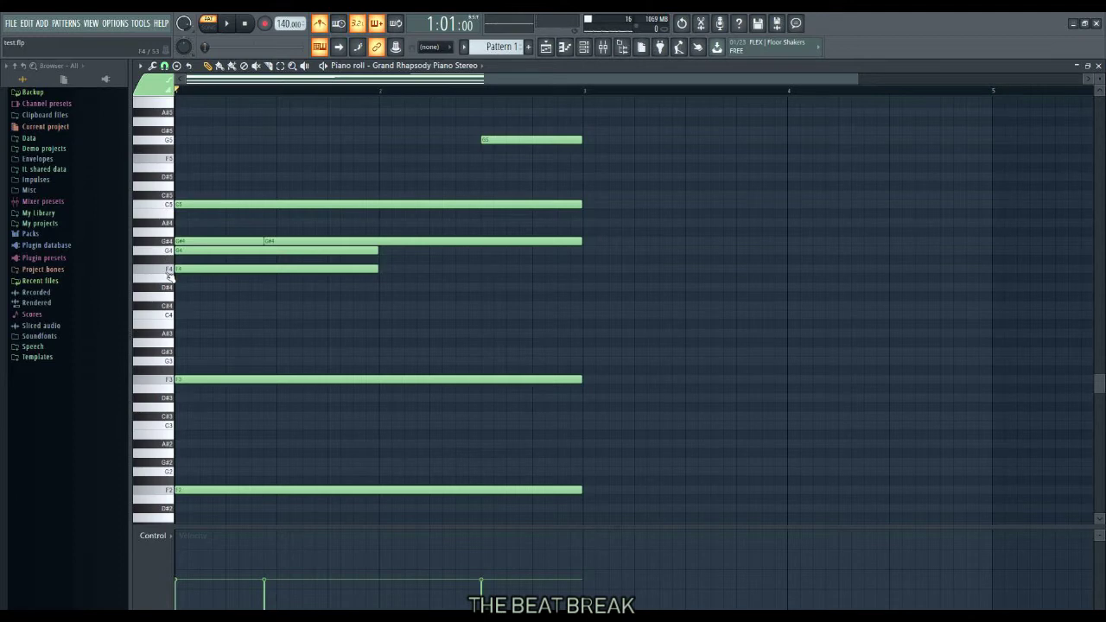
pyautogui.scroll(1, 169, 275)
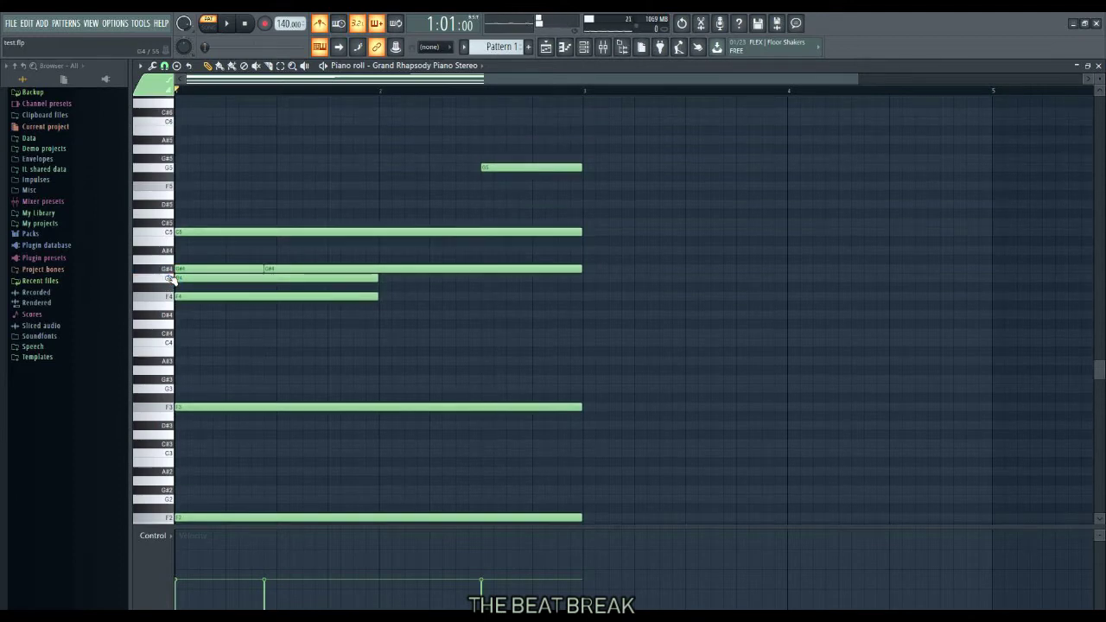
pyautogui.press('space')
pyautogui.press('space')
pyautogui.click(178, 167)
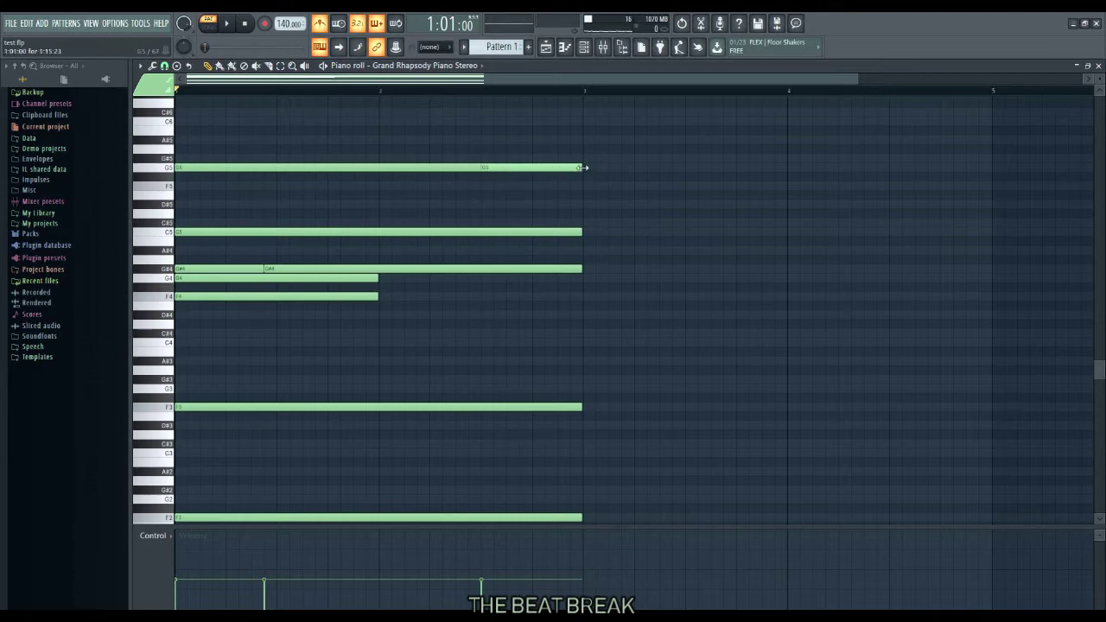
pyautogui.moveTo(584, 166); pyautogui.dragTo(377, 223)
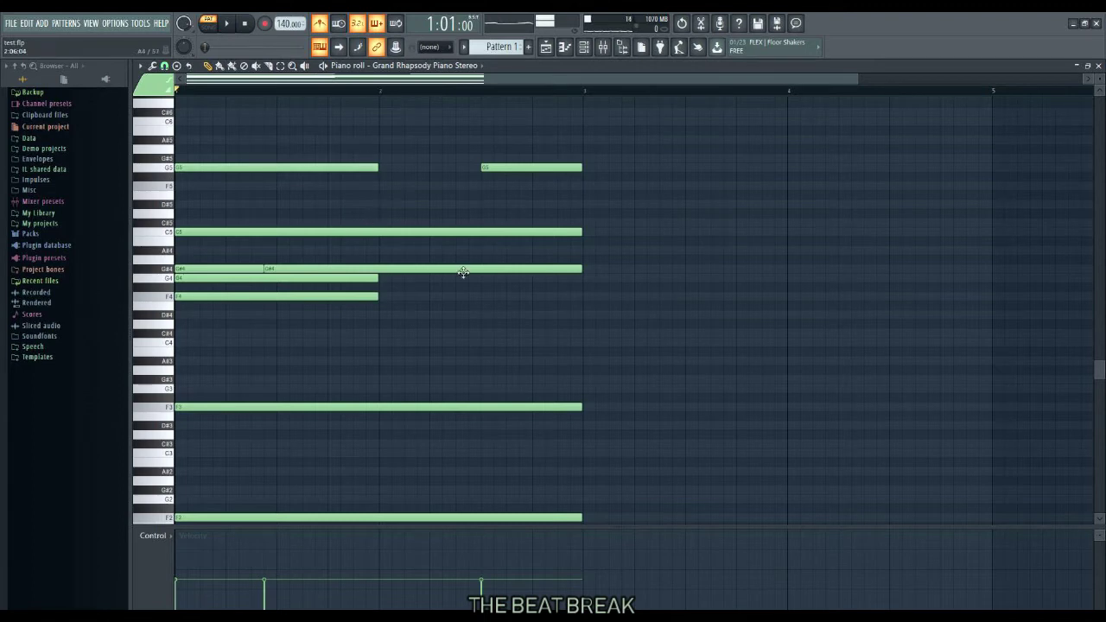
pyautogui.press('space')
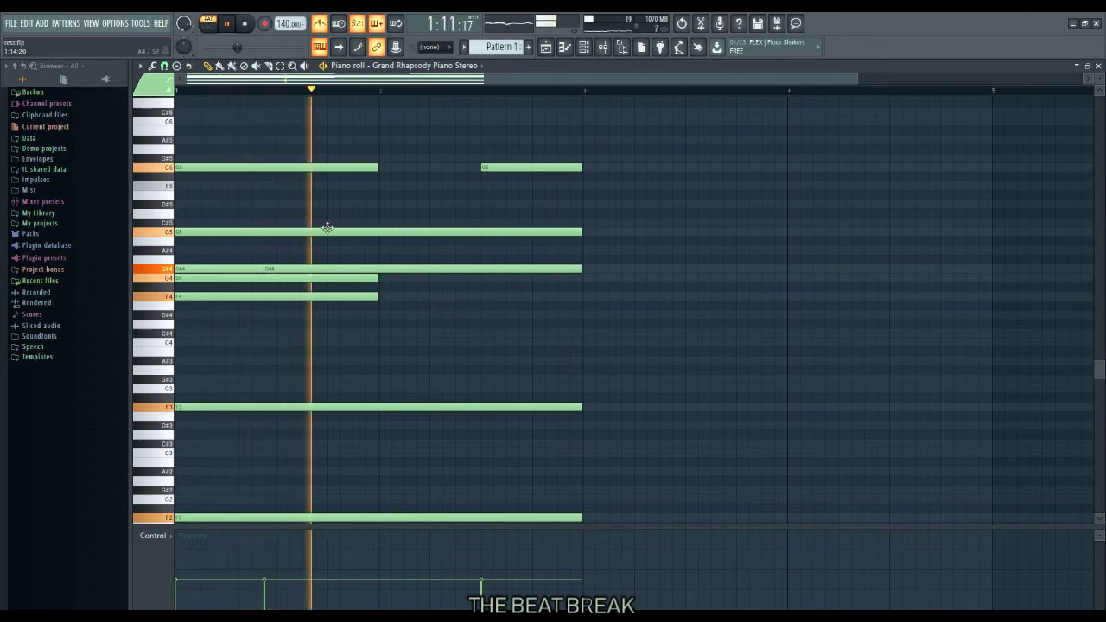
pyautogui.press('space')
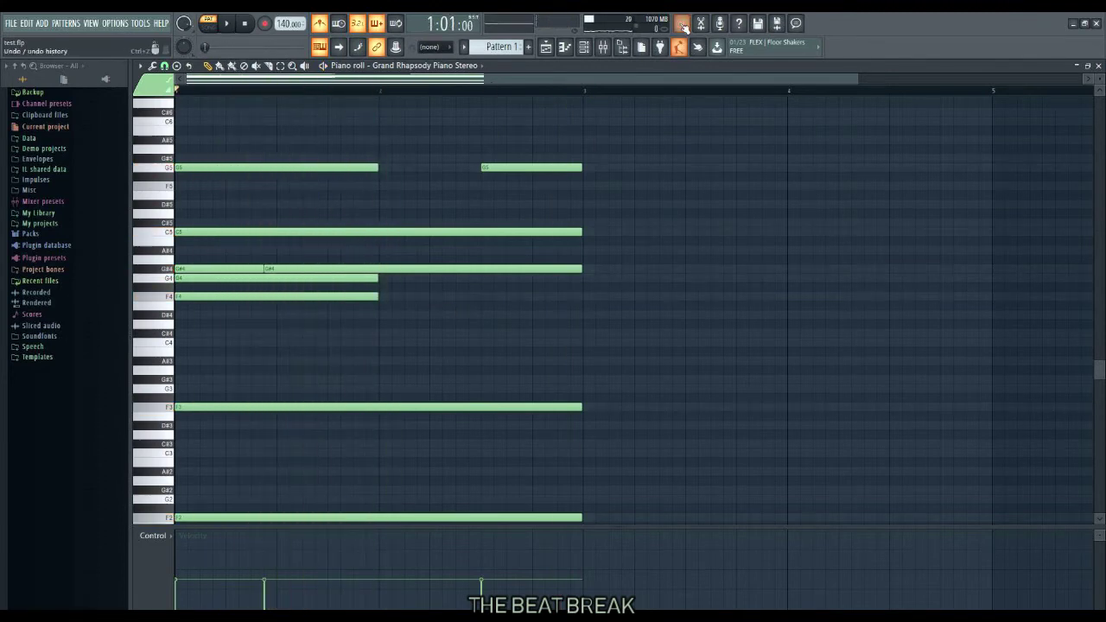
pyautogui.rightClick(271, 167)
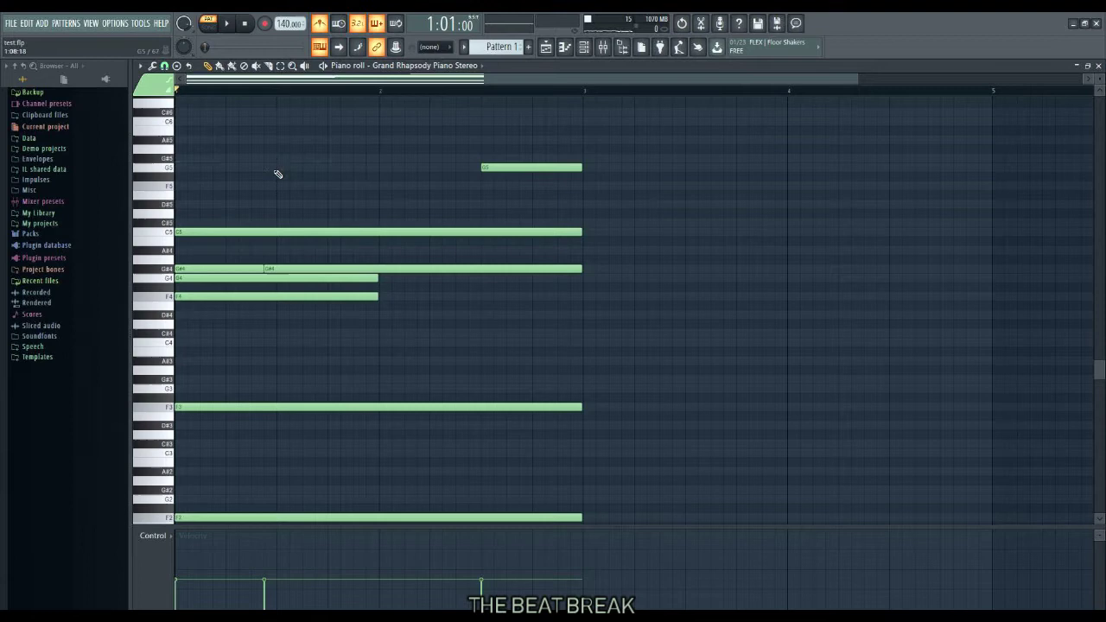
pyautogui.press('space')
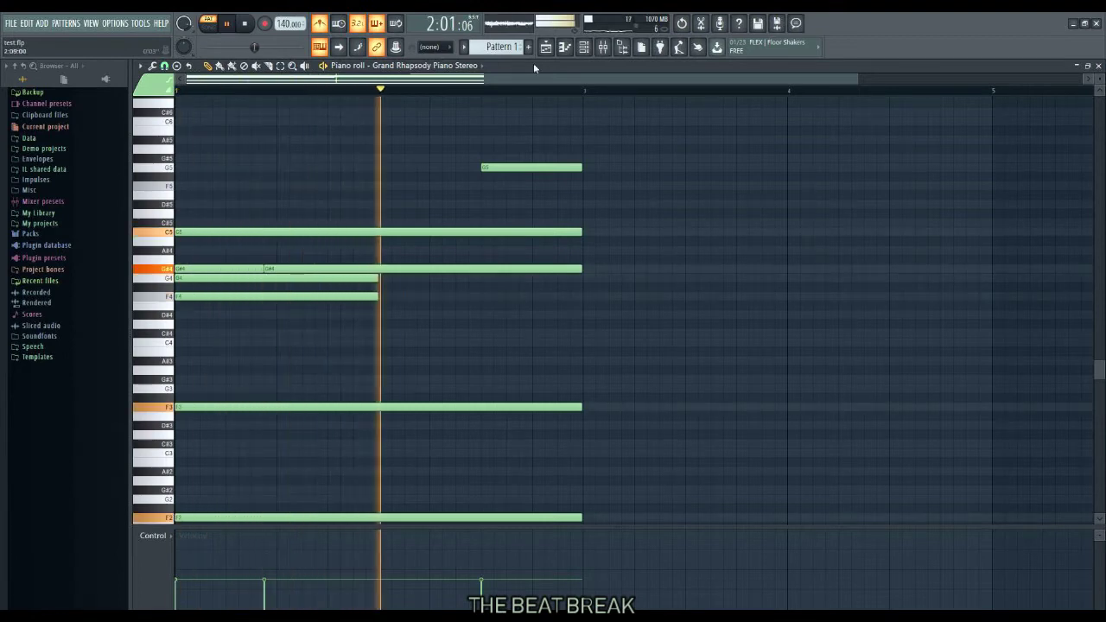
pyautogui.press('space')
pyautogui.click(688, 23)
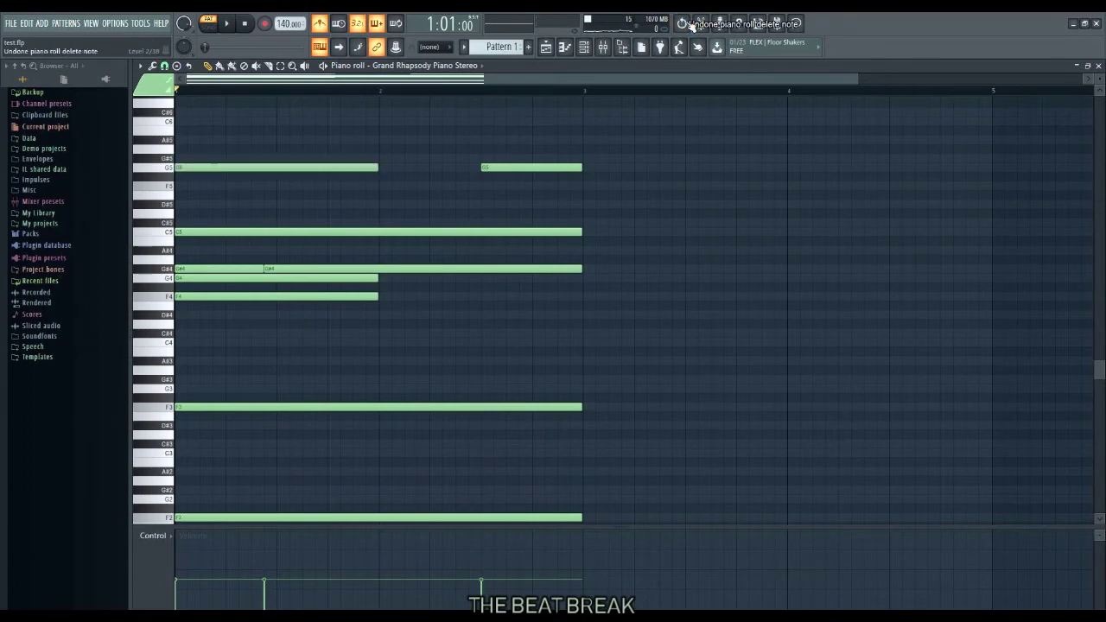
pyautogui.press('space')
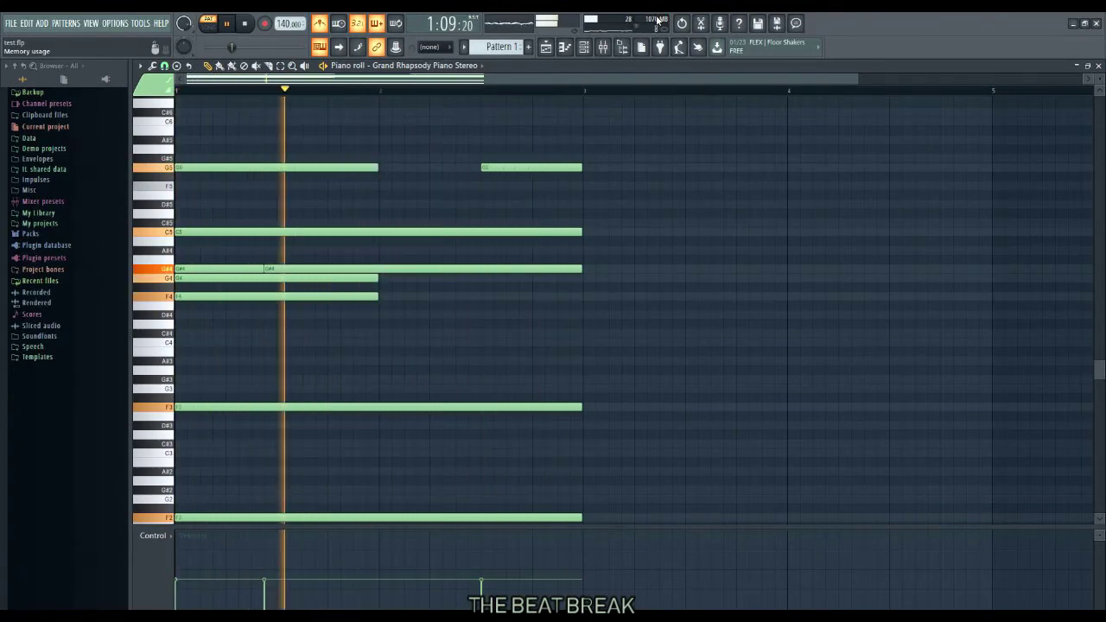
pyautogui.press('space')
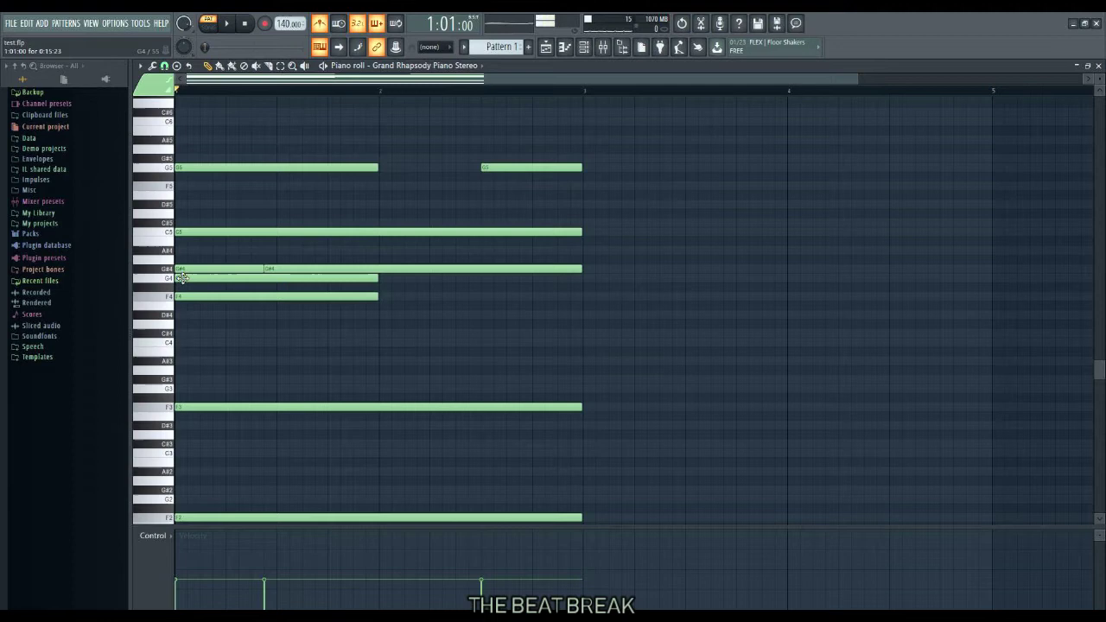
# Nudge the G4 and G#4 notes a few ticks later than the rest of the chord
pyautogui.moveTo(181, 277); pyautogui.dragTo(184, 278)
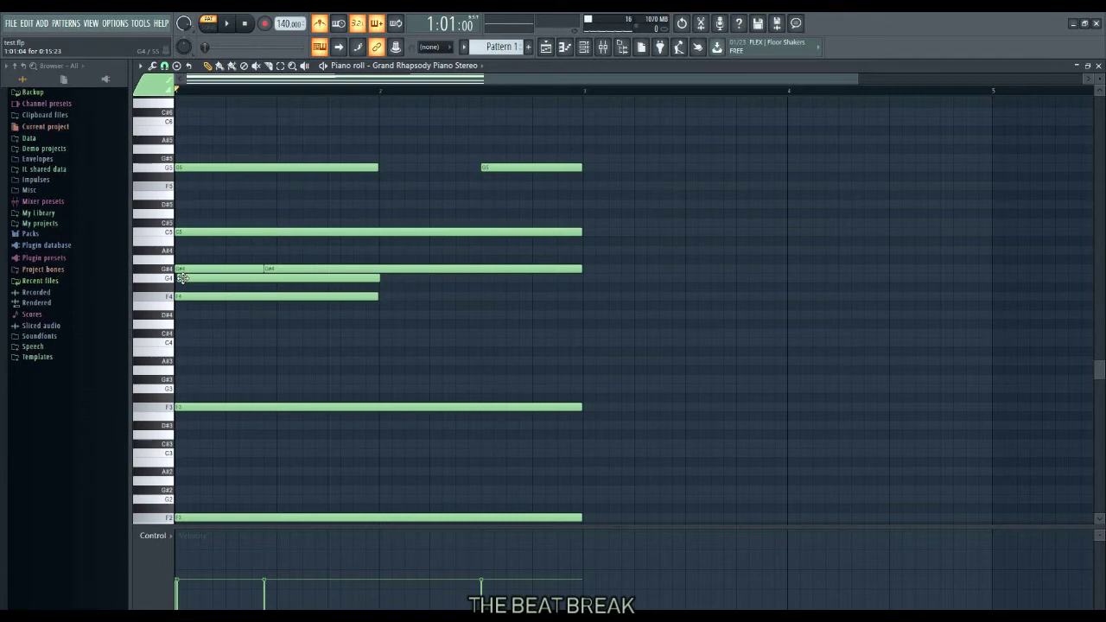
pyautogui.moveTo(182, 277); pyautogui.dragTo(183, 277)
pyautogui.click(186, 268)
pyautogui.moveTo(187, 268); pyautogui.dragTo(188, 268)
# Play the progression several times from the start to hear the offset notes
pyautogui.scroll(-1, 188, 233)
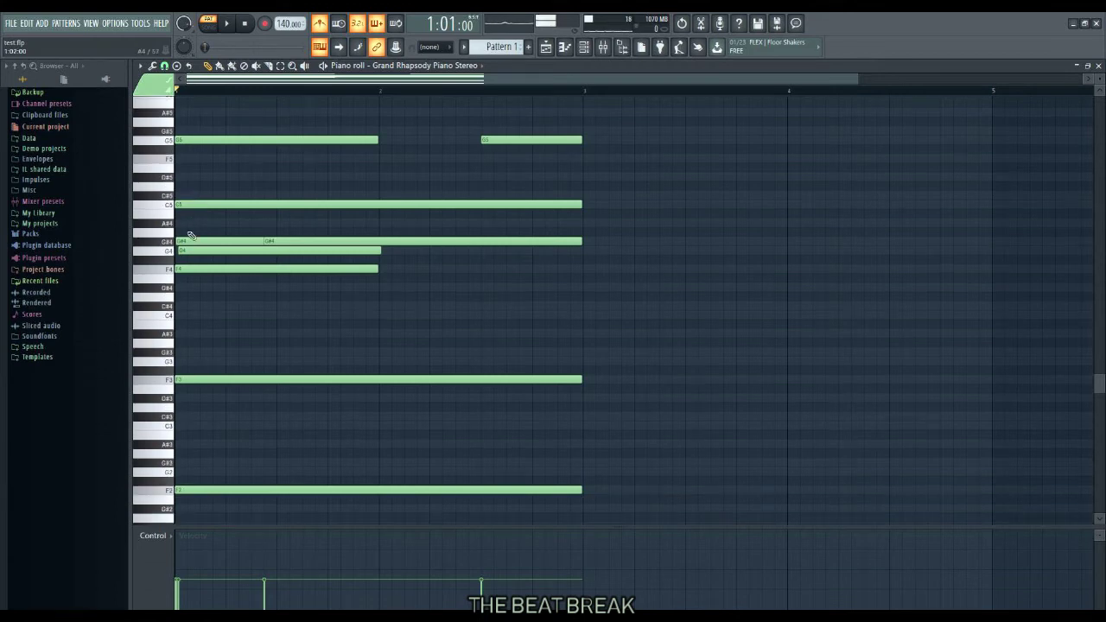
pyautogui.scroll(-1, 188, 201)
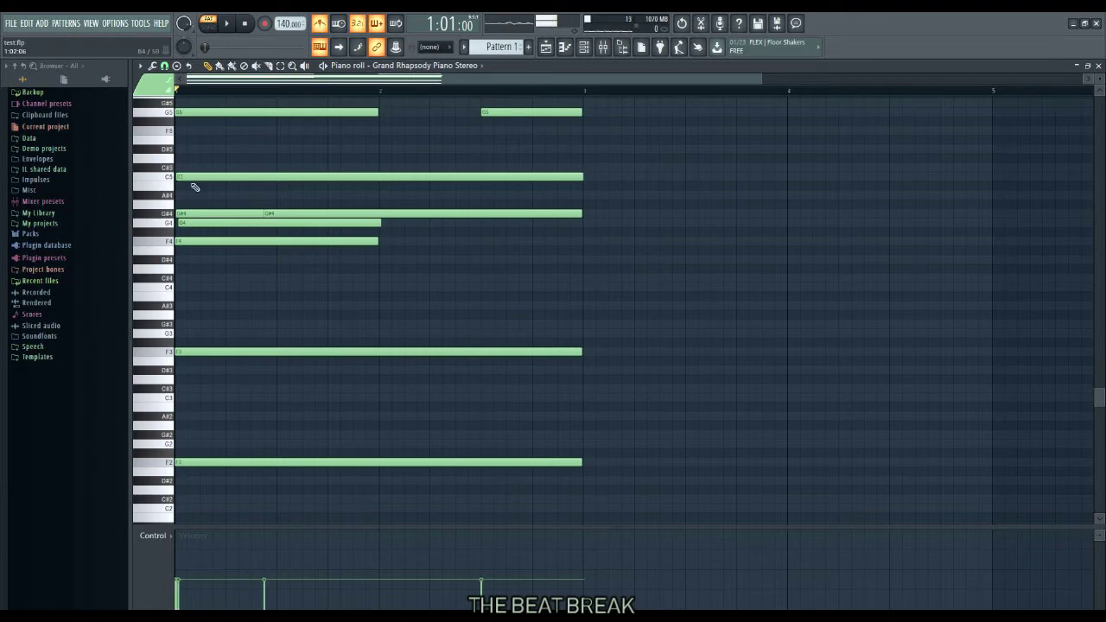
pyautogui.press('space')
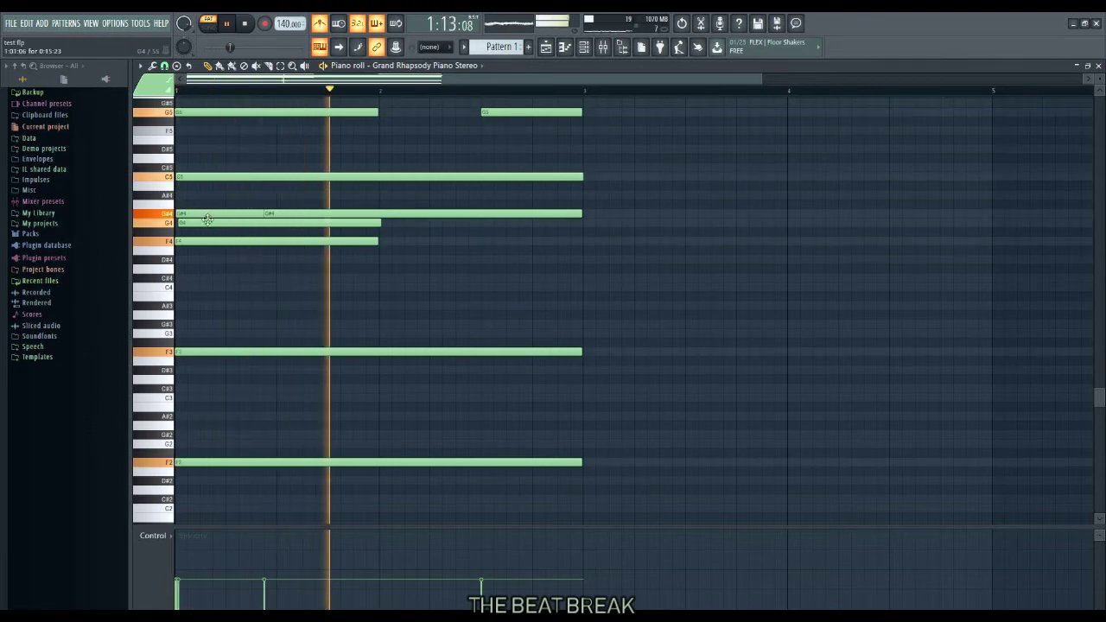
pyautogui.press('space')
pyautogui.press('space')
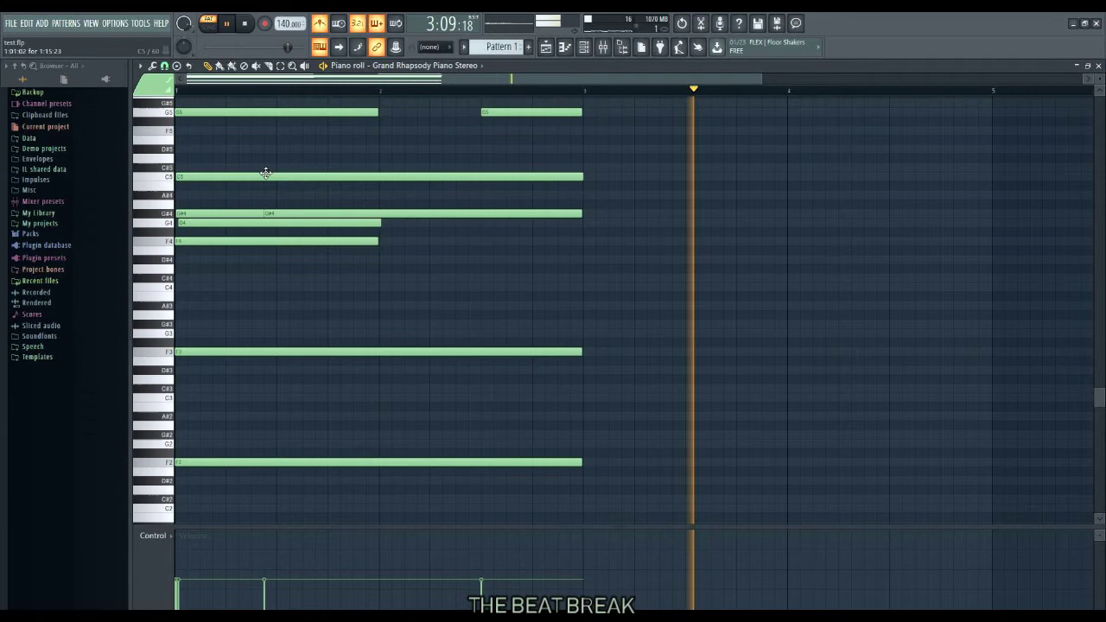
pyautogui.click(244, 23)
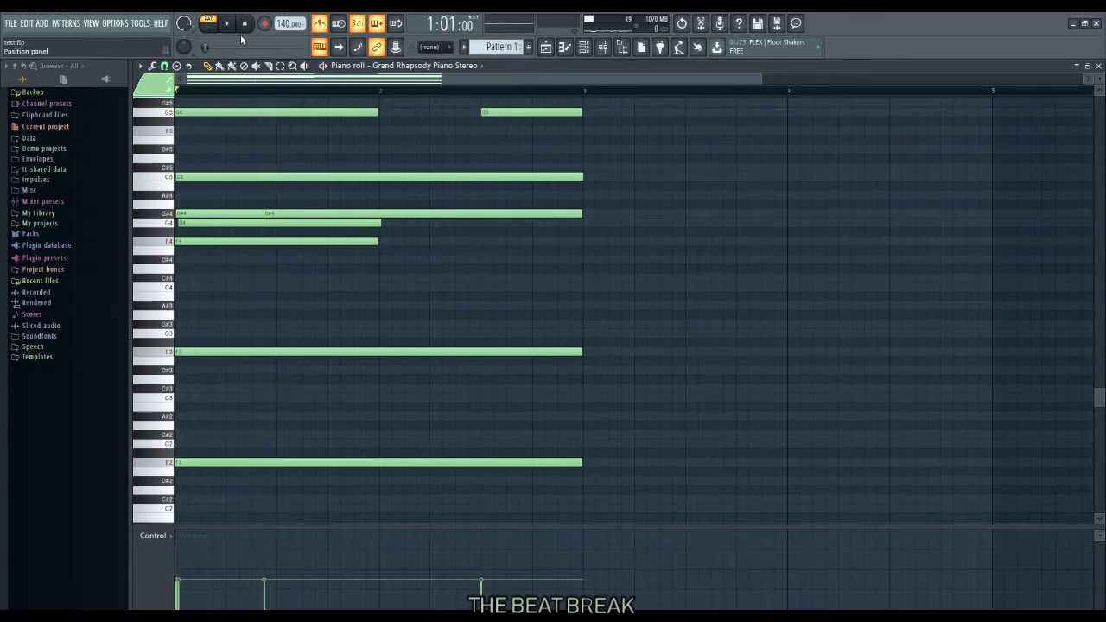
pyautogui.click(223, 24)
pyautogui.click(229, 28)
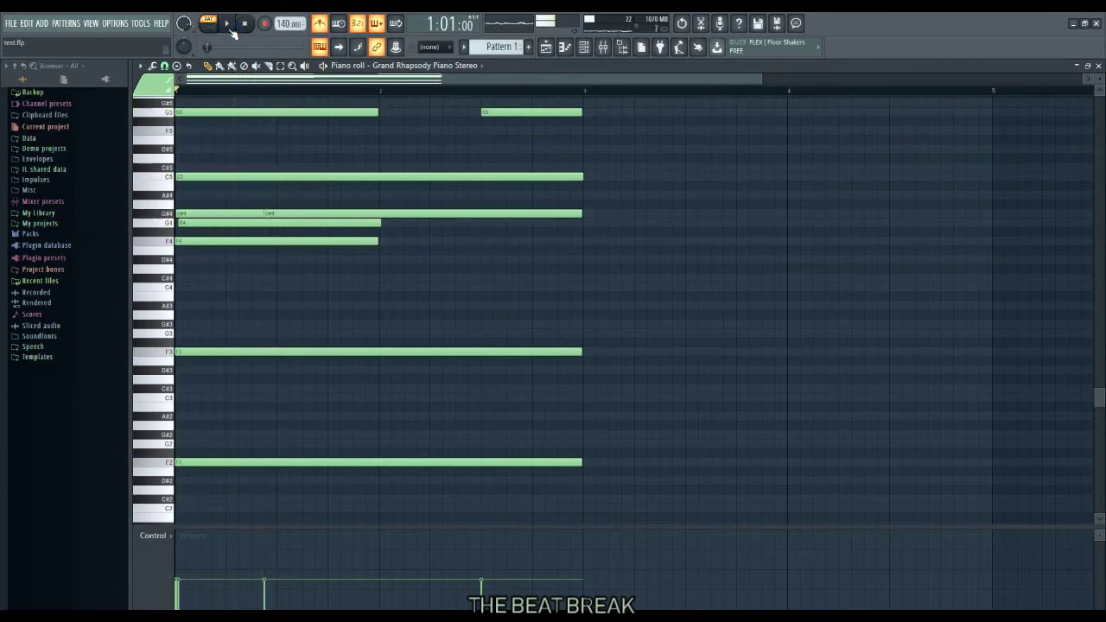
pyautogui.press('space')
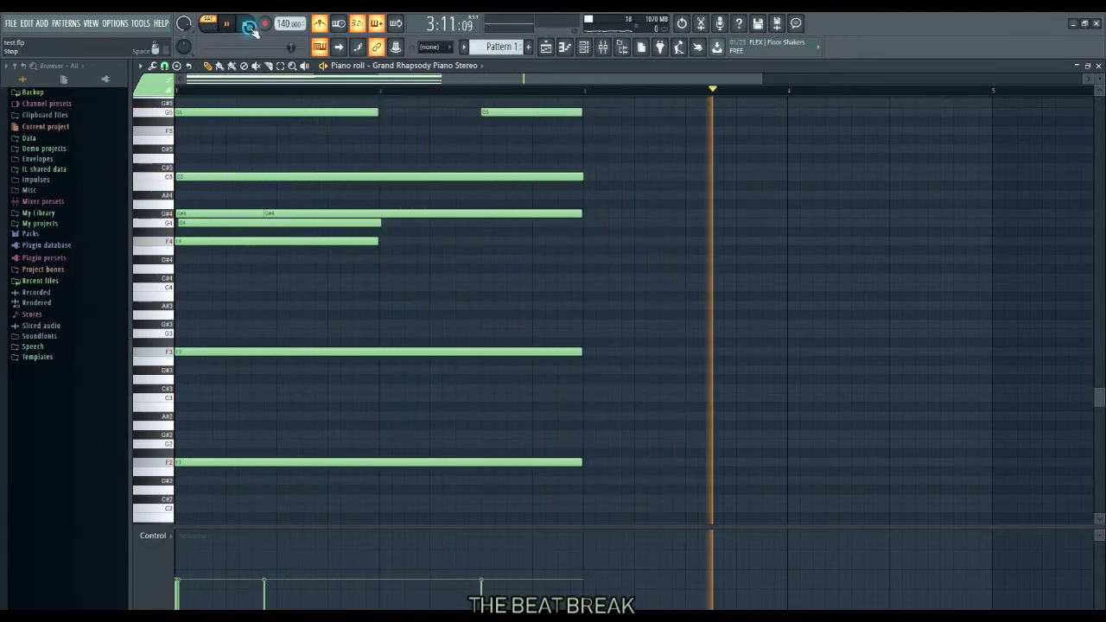
pyautogui.click(245, 26)
pyautogui.click(228, 24)
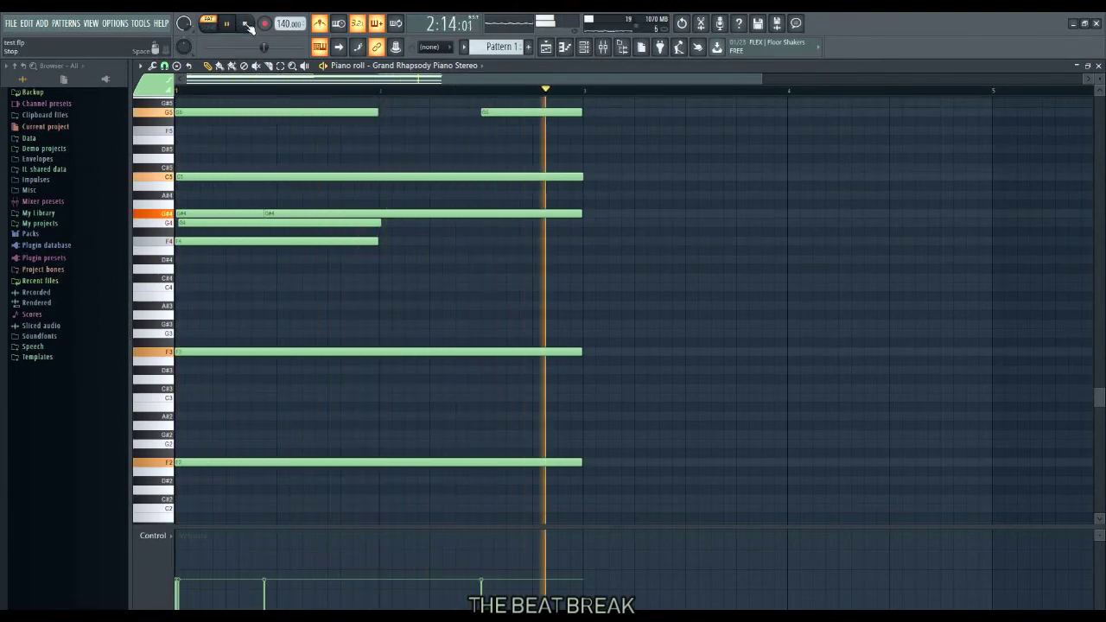
pyautogui.click(246, 26)
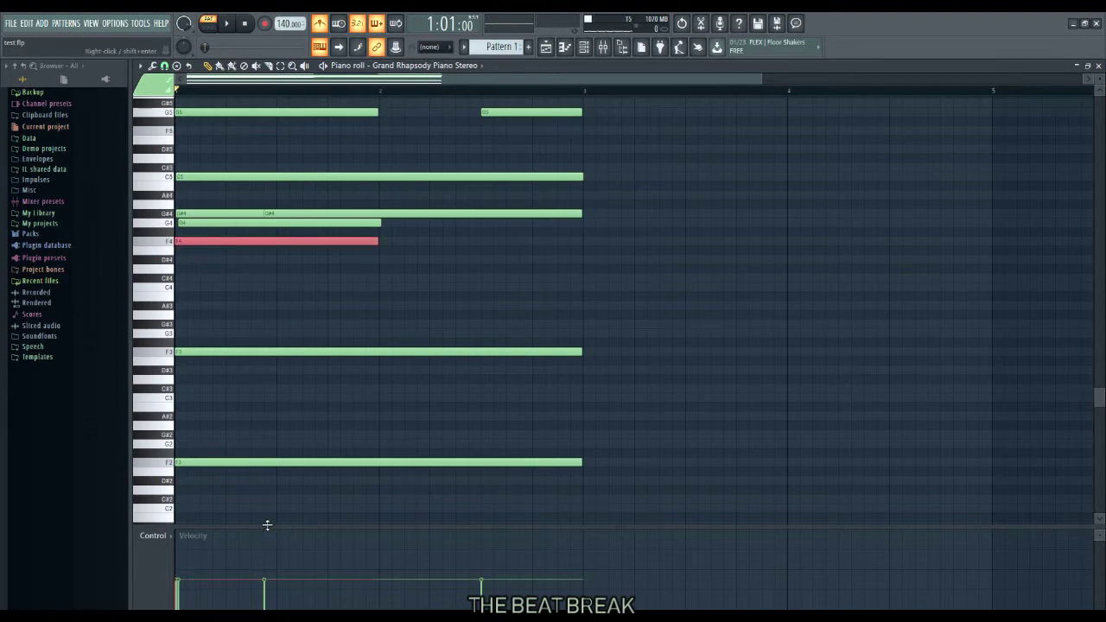
# Enlarge the velocity lane and set velocities for the G5, C5, first G#4 and F4 notes
pyautogui.moveTo(275, 526); pyautogui.dragTo(258, 457)
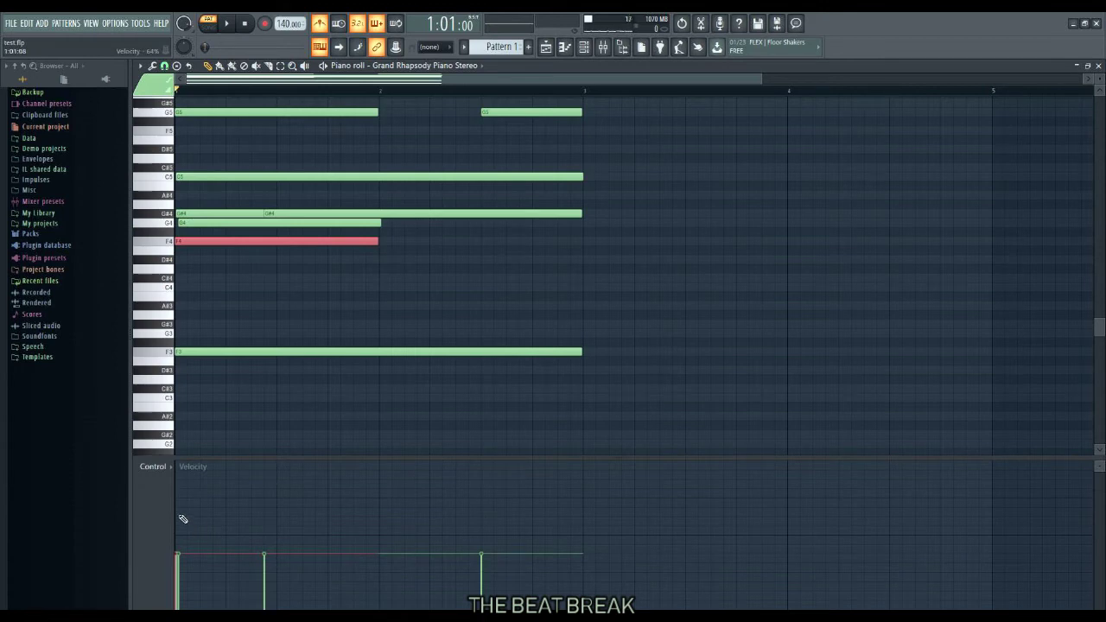
pyautogui.scroll(3, 385, 311)
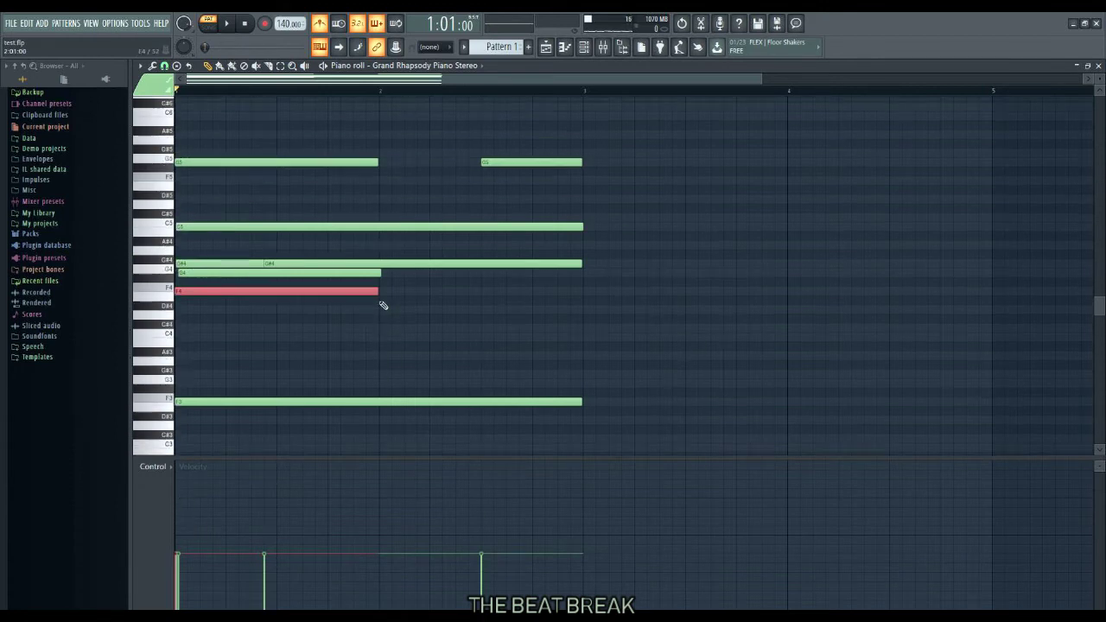
pyautogui.click(225, 166)
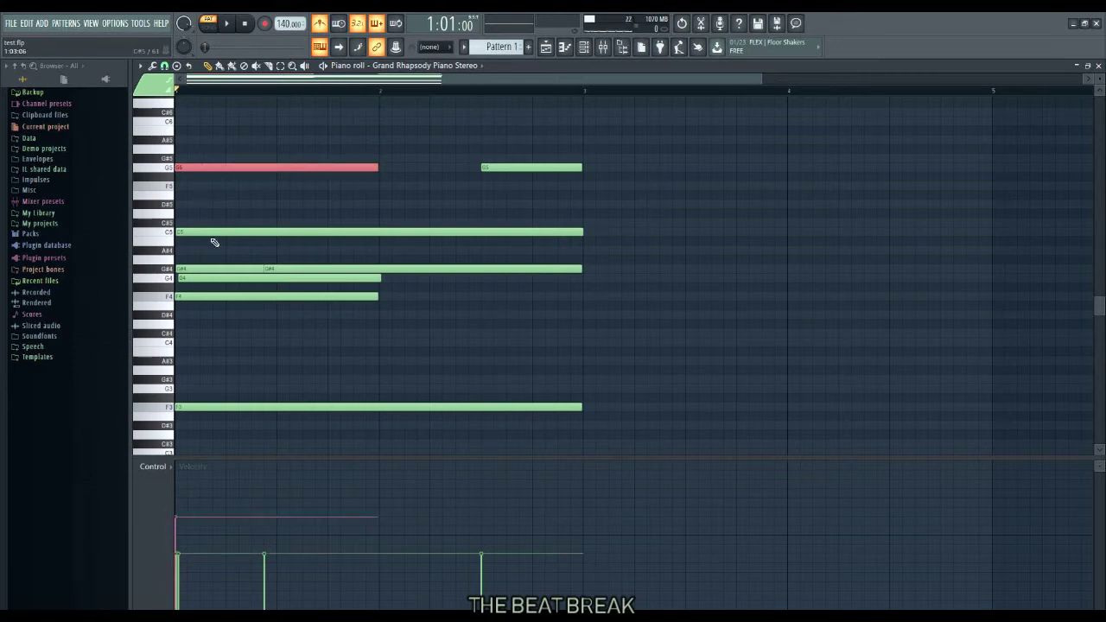
pyautogui.click(203, 229)
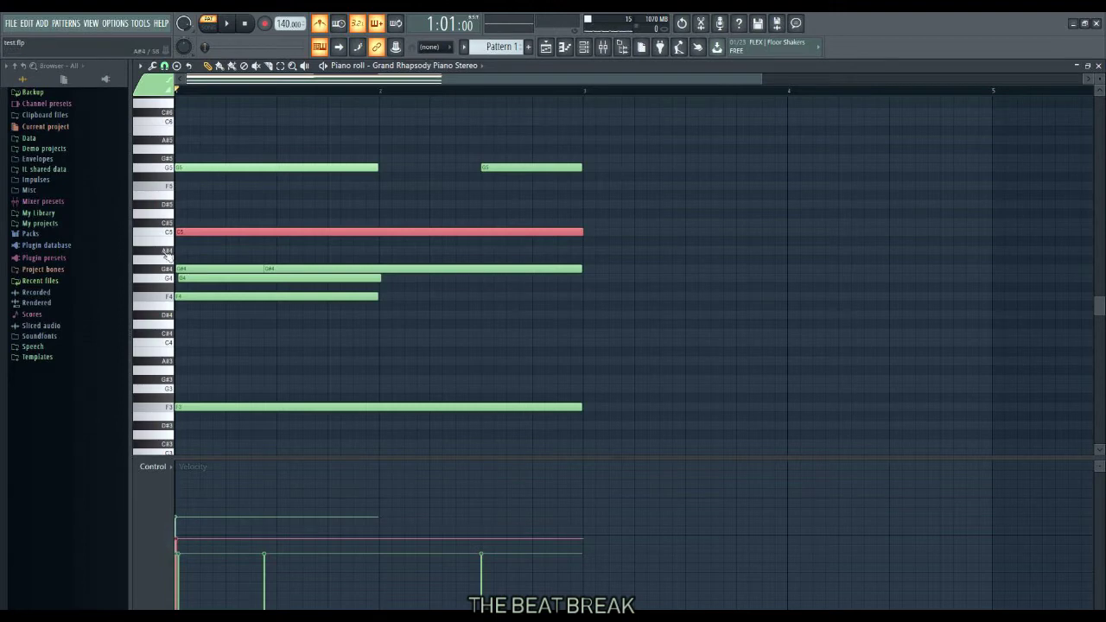
pyautogui.click(190, 268)
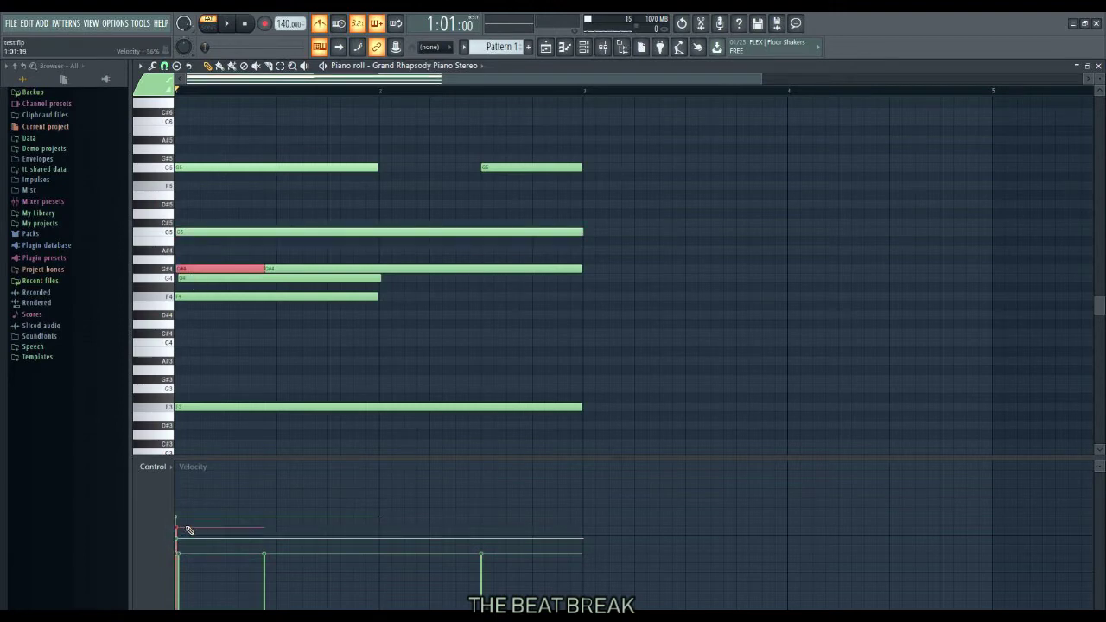
pyautogui.click(179, 295)
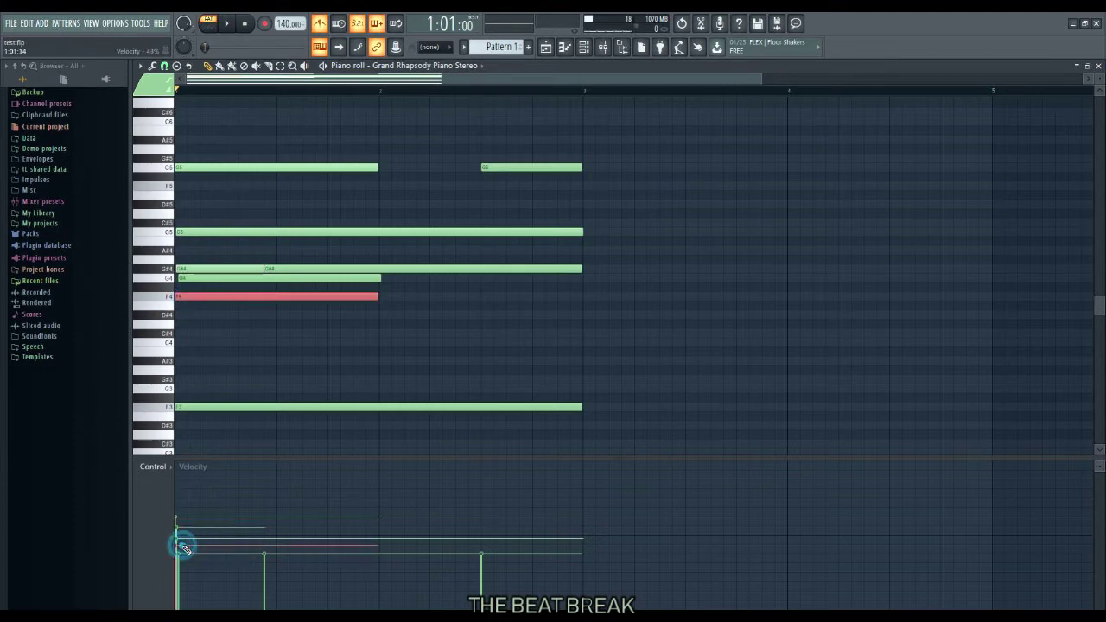
# Raise the F3 note's velocity near maximum and adjust the F2 note's velocity
pyautogui.click(198, 405)
pyautogui.scroll(-4, 226, 328)
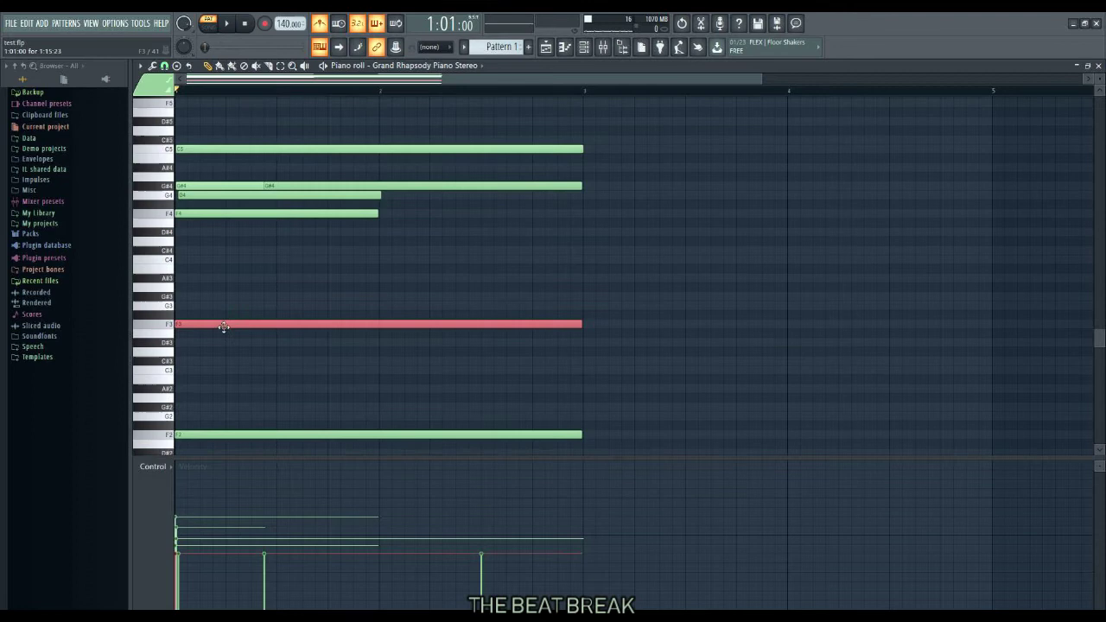
pyautogui.click(178, 512)
pyautogui.click(213, 435)
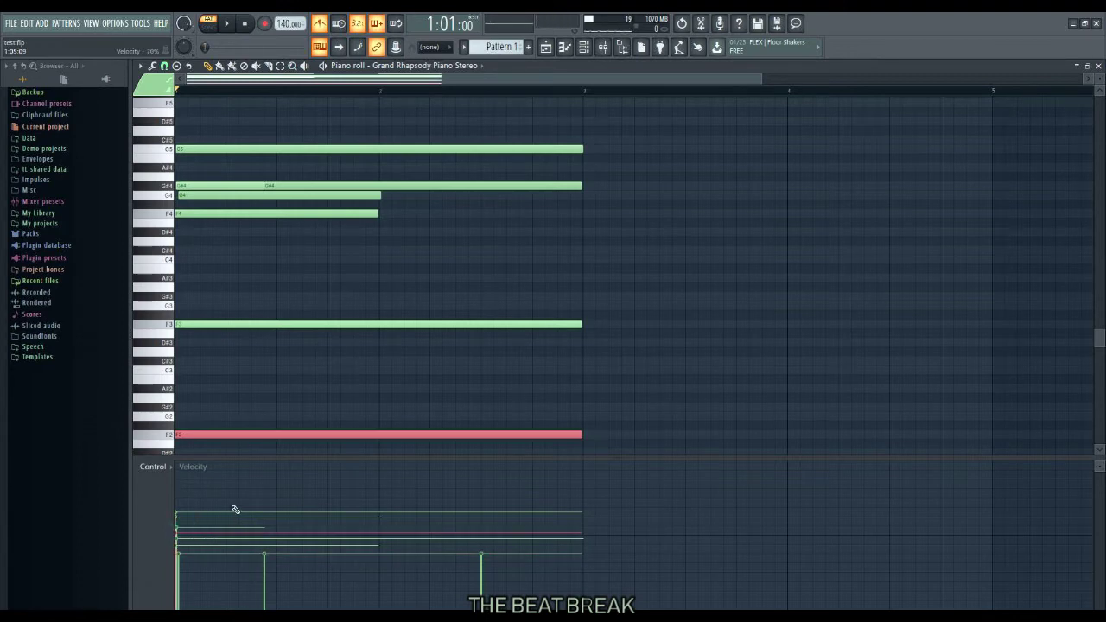
# Play back the new velocities, slightly shorten the first G#4 note, and listen again
pyautogui.press('space')
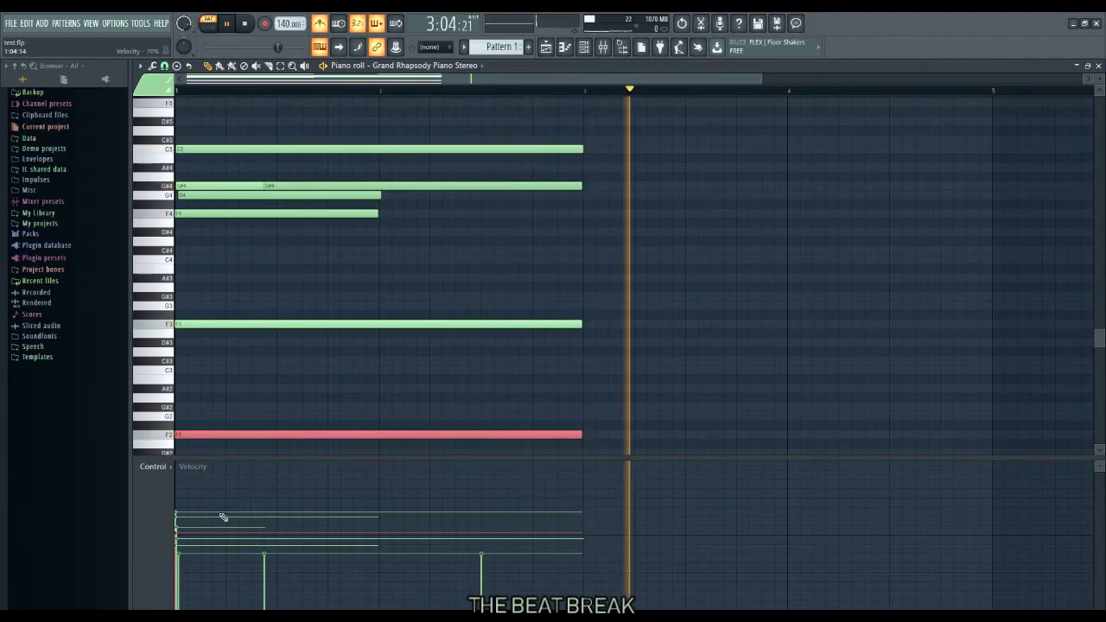
pyautogui.press('space')
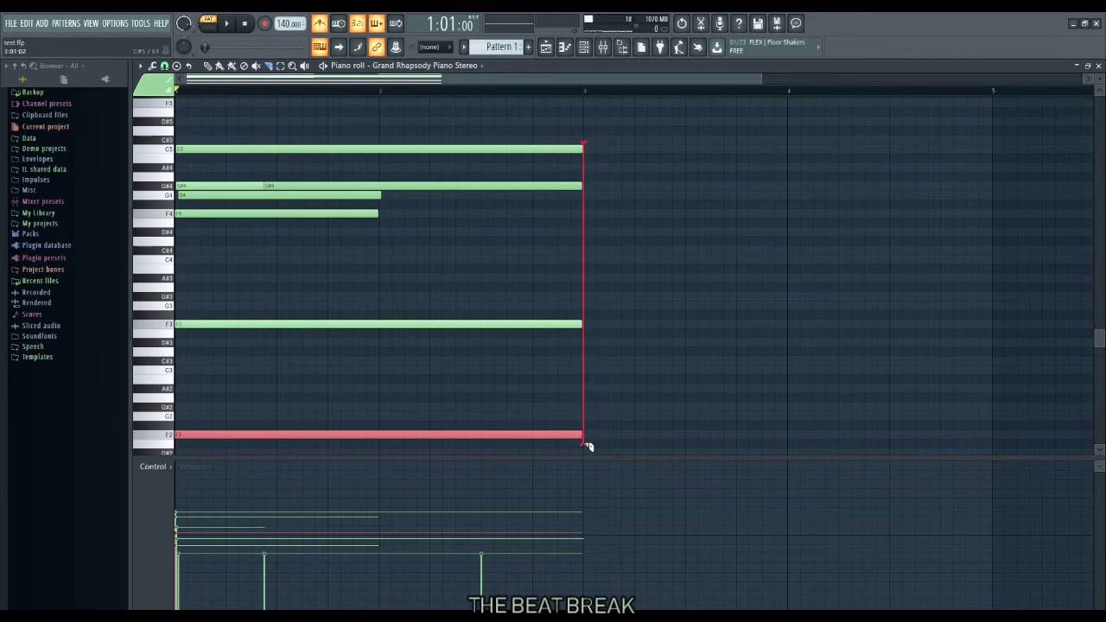
pyautogui.moveTo(587, 446); pyautogui.dragTo(586, 446)
pyautogui.press('space')
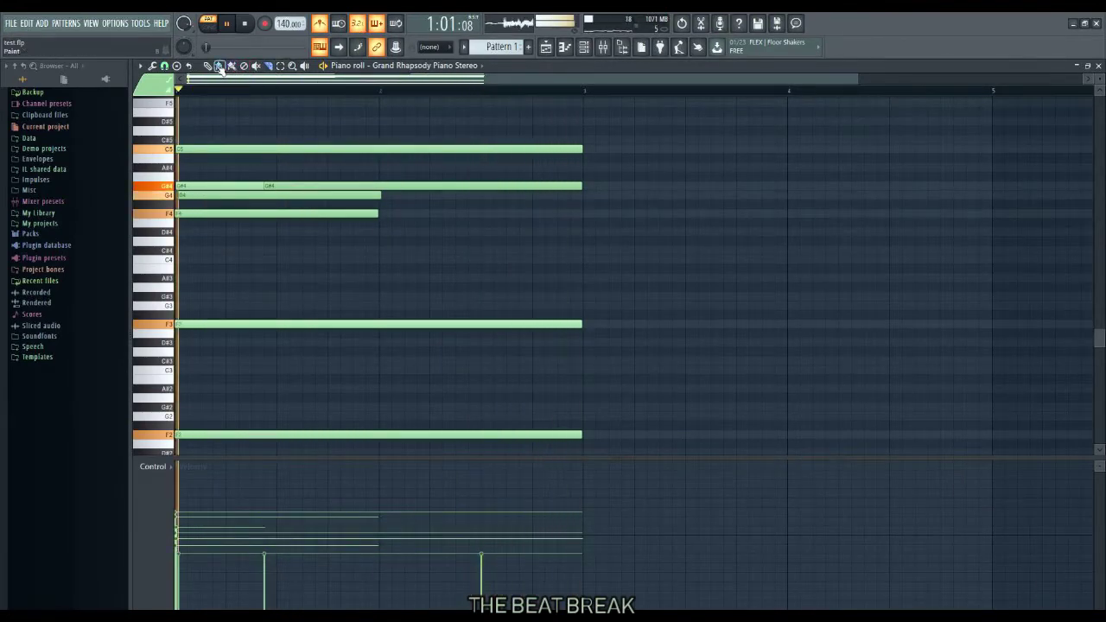
pyautogui.press('space')
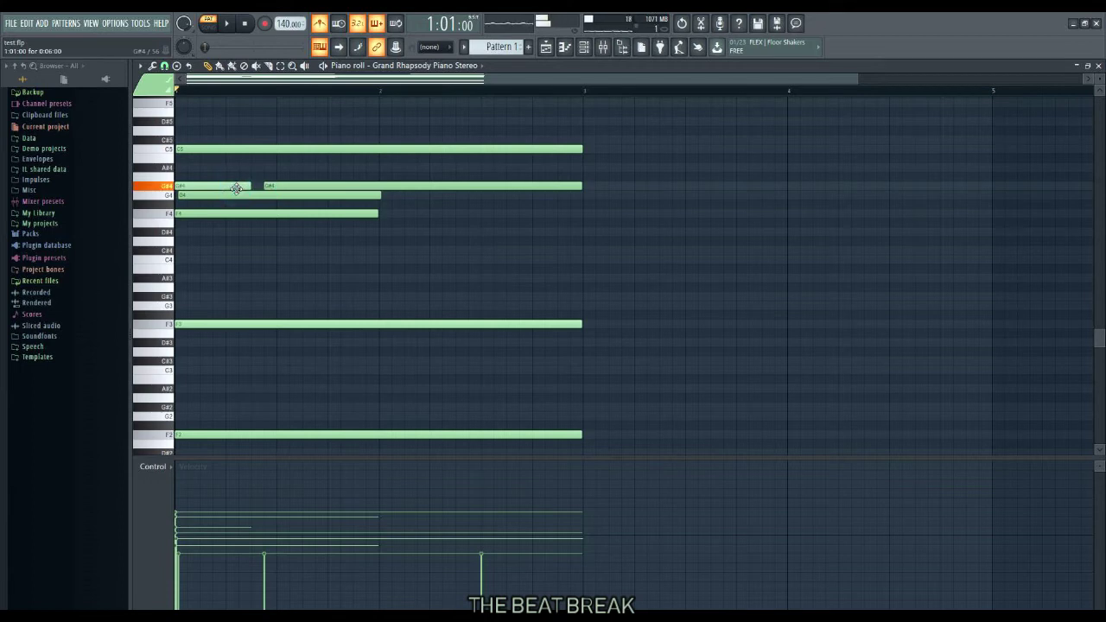
# Play the progression and set the top C5 note's velocity to about 54%
pyautogui.press('space')
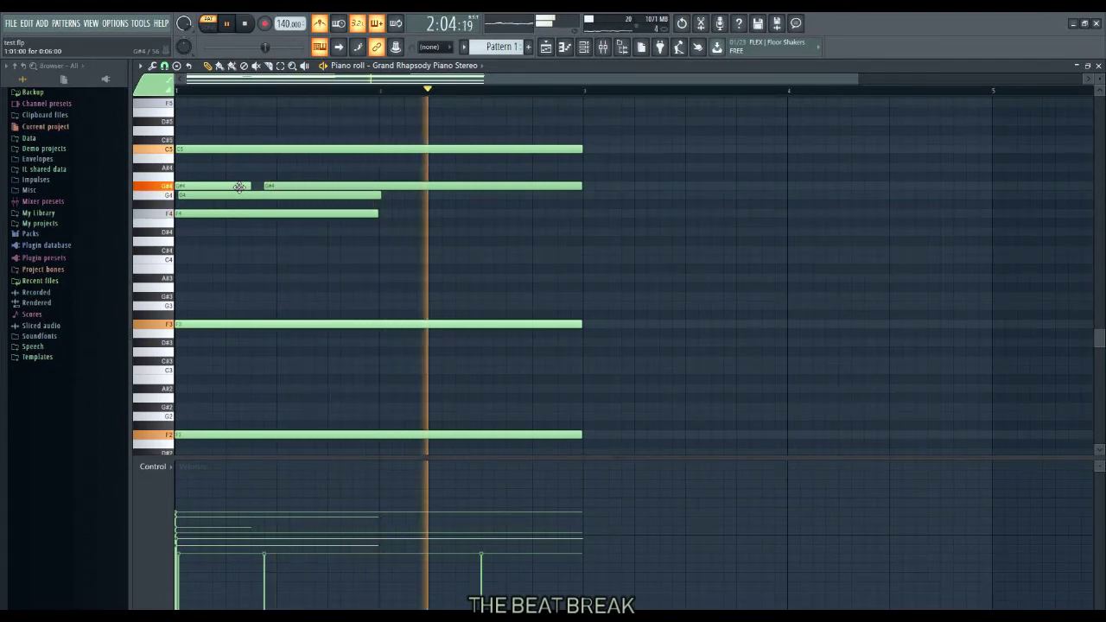
pyautogui.click(206, 149)
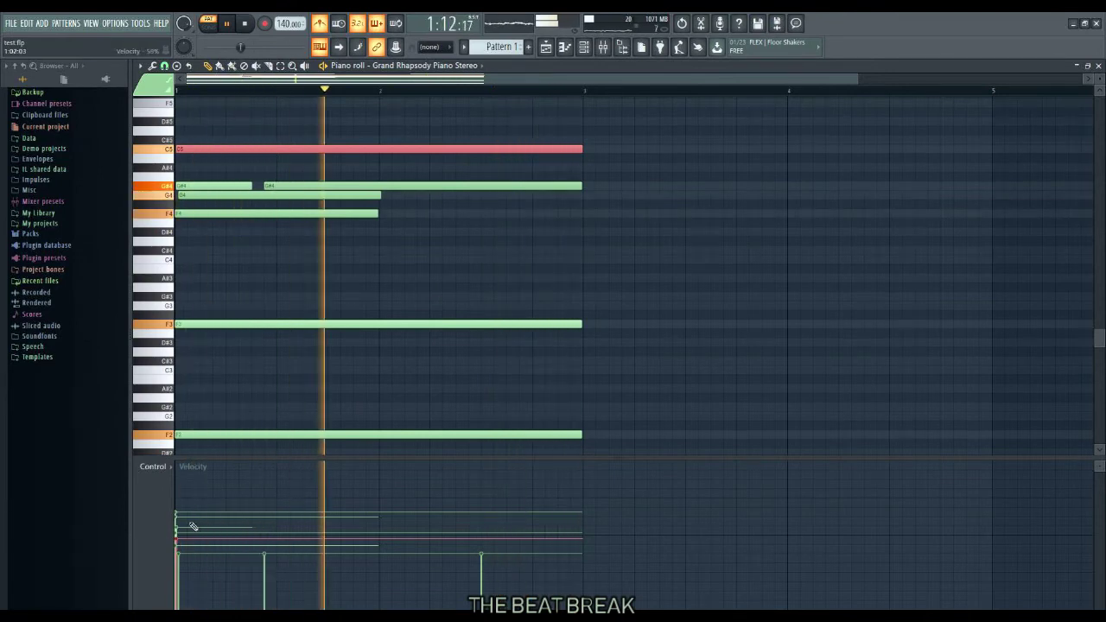
pyautogui.click(180, 501)
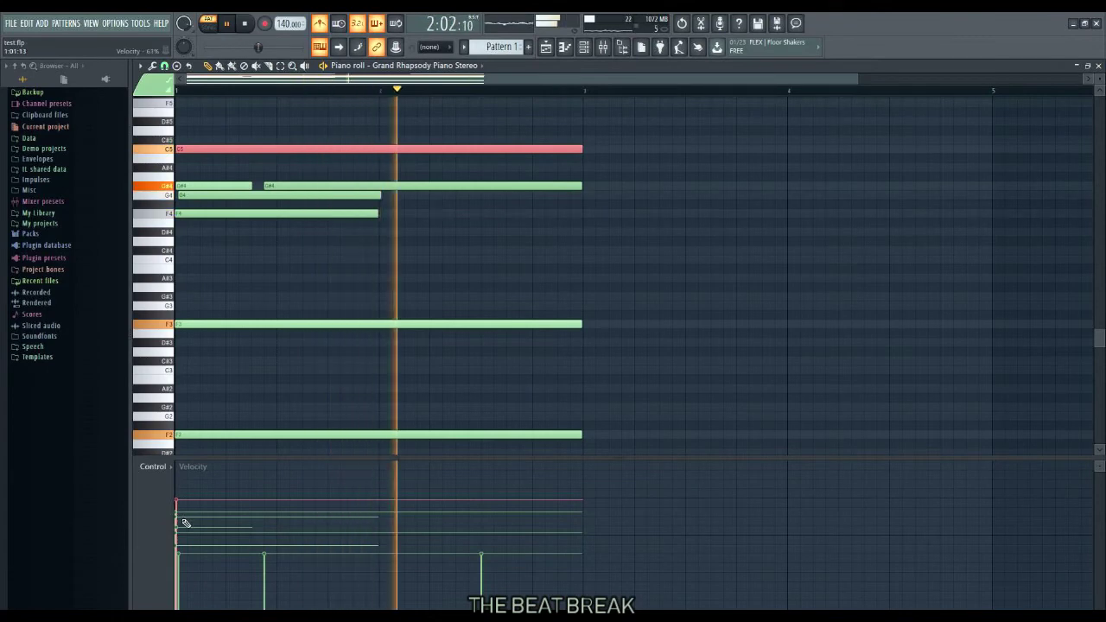
pyautogui.click(181, 521)
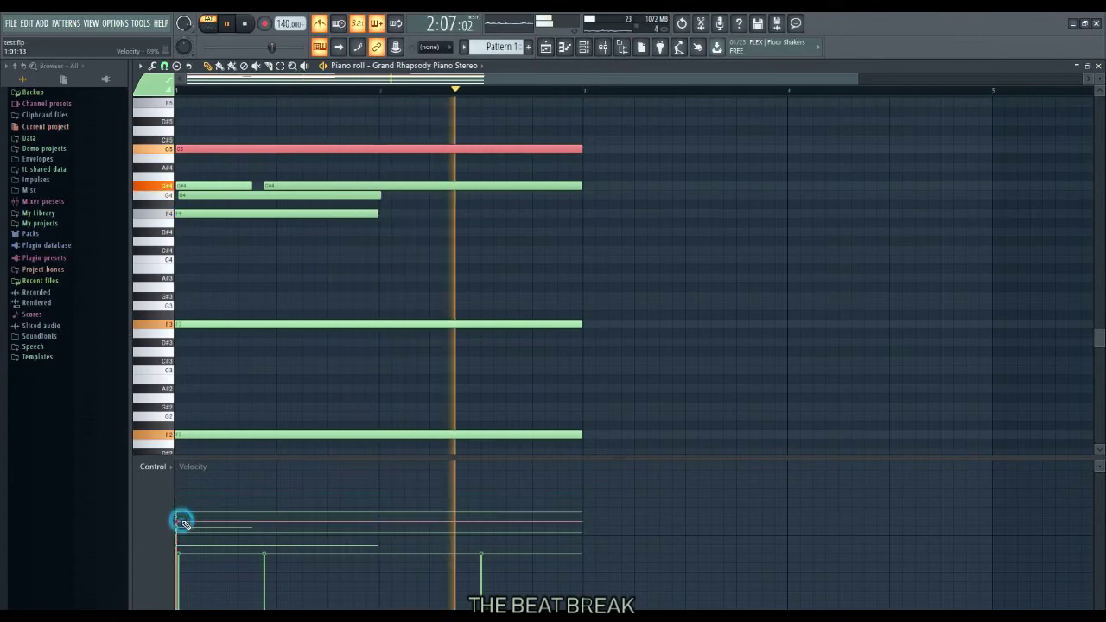
# Select the low F3 note, stop playback and clear the note selection
pyautogui.click(198, 324)
pyautogui.click(180, 534)
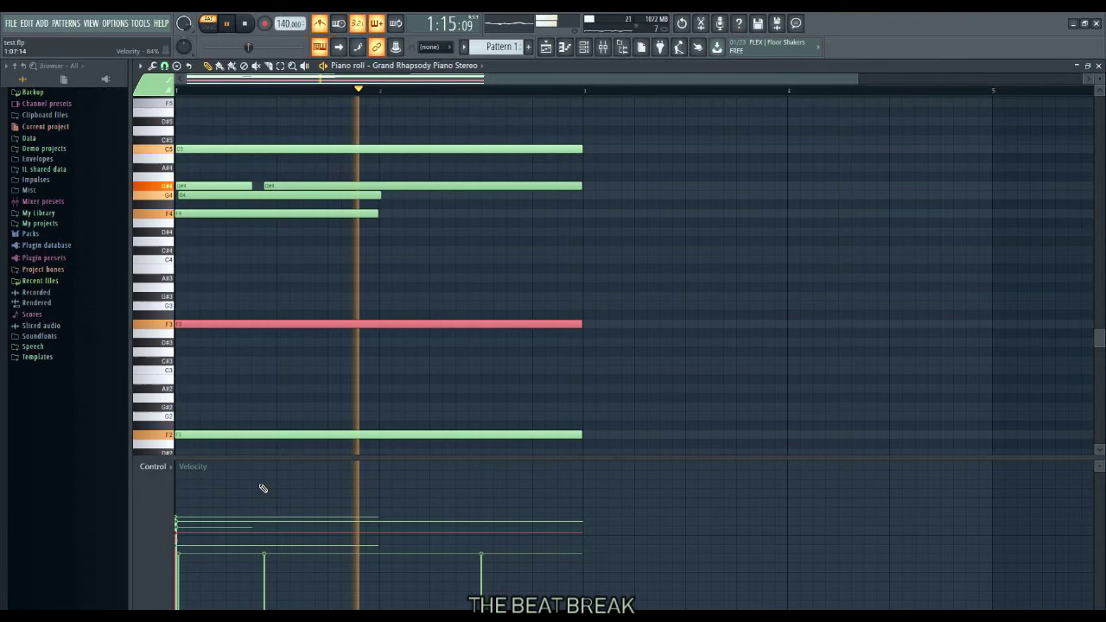
pyautogui.press('space')
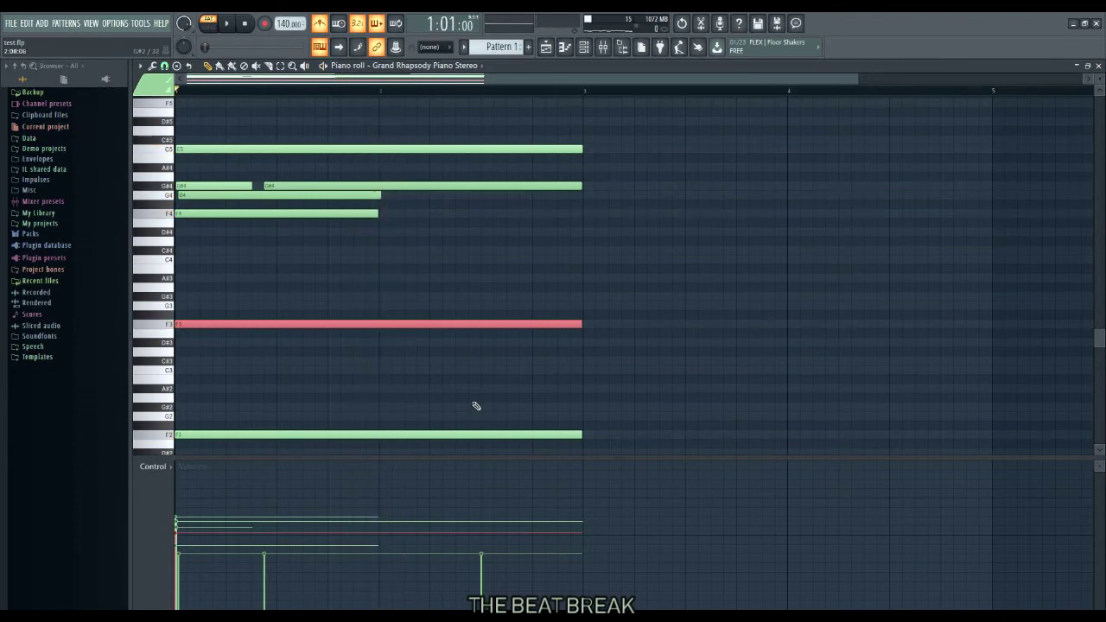
pyautogui.scroll(-2, 477, 403)
pyautogui.scroll(3, 484, 397)
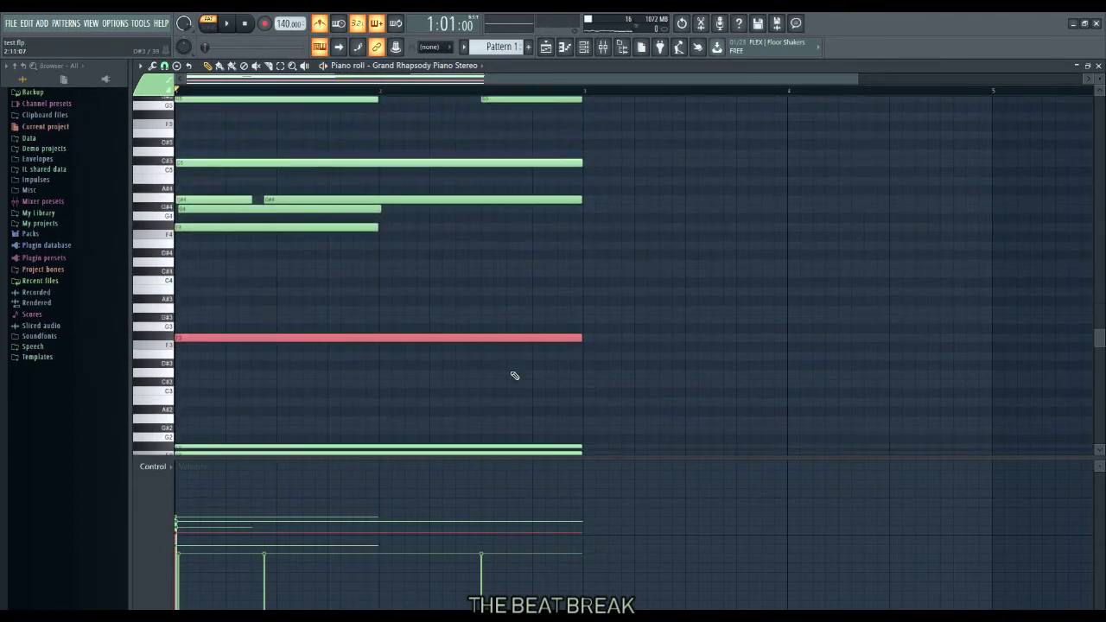
pyautogui.scroll(-1, 512, 377)
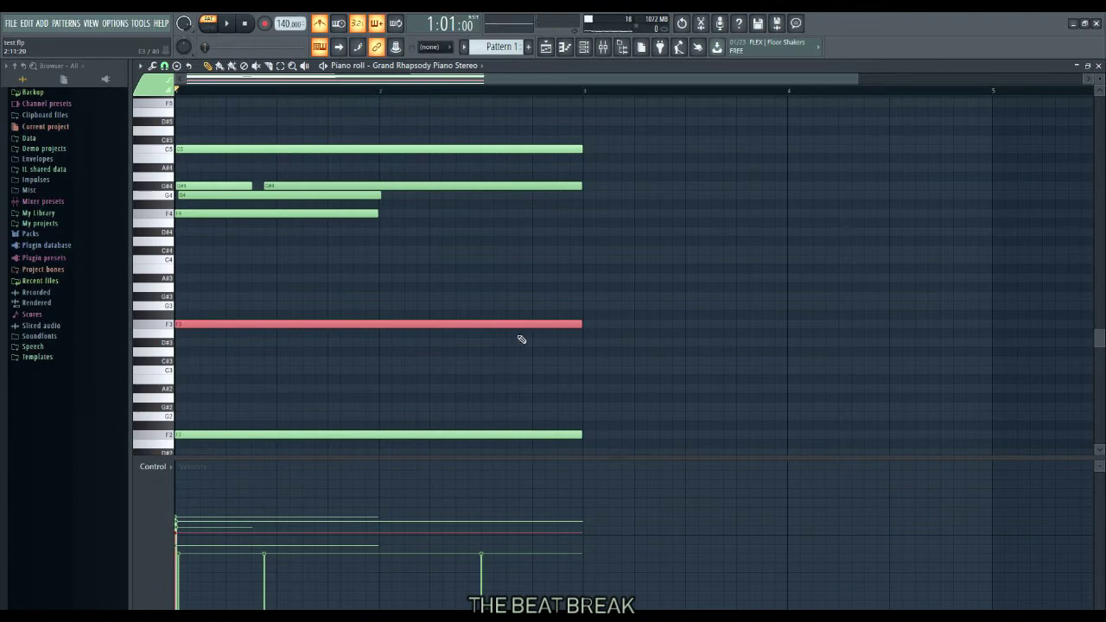
pyautogui.scroll(-2, 521, 339)
pyautogui.scroll(4, 521, 339)
pyautogui.scroll(6, 282, 187)
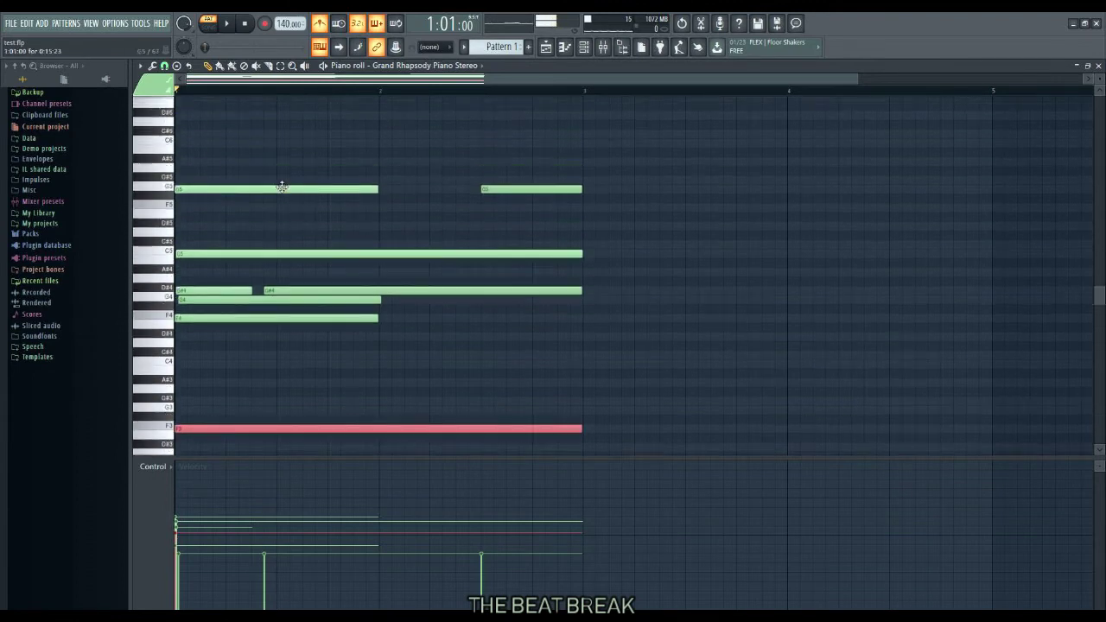
pyautogui.scroll(-4, 282, 187)
pyautogui.click(600, 303)
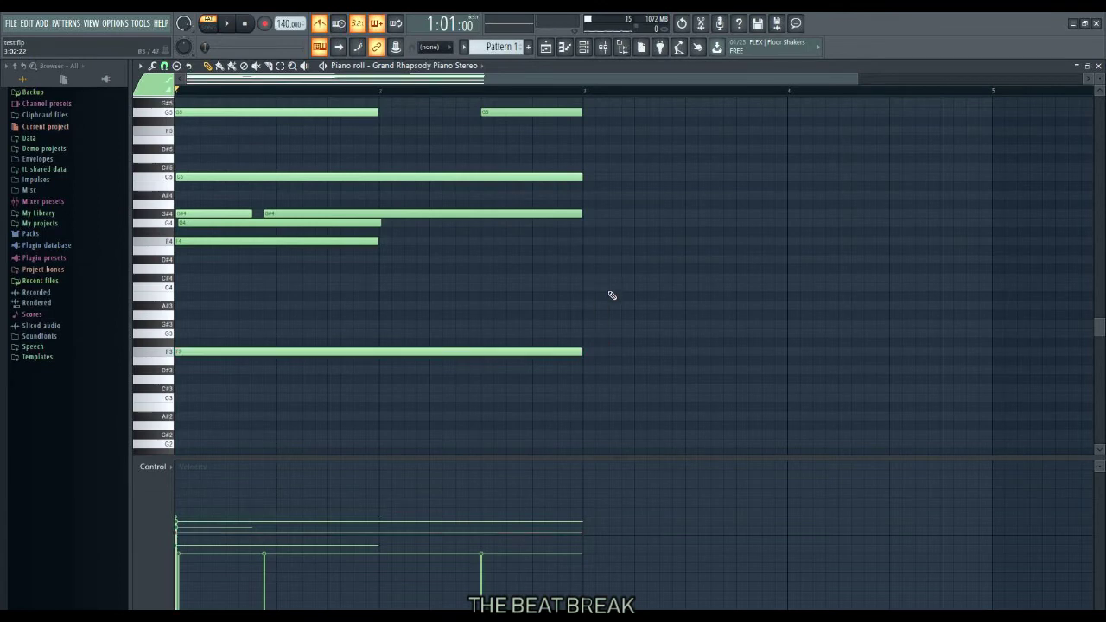
pyautogui.scroll(2, 612, 293)
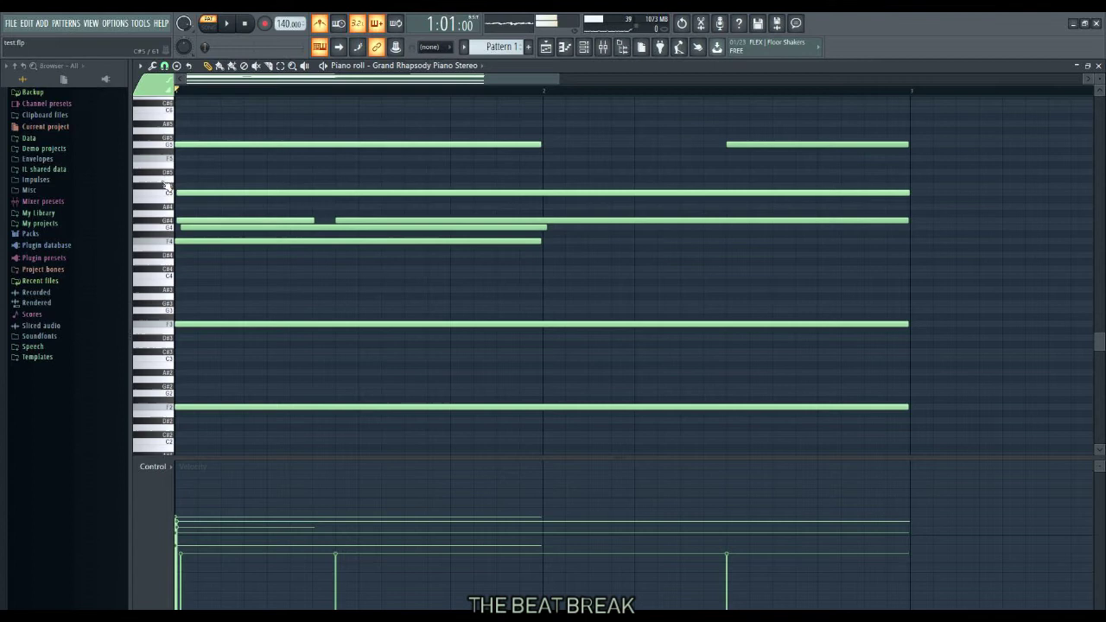
# Select all eight notes and Shift-drag a copy to start at bar 3, then test playback
pyautogui.moveTo(166, 108); pyautogui.dragTo(199, 402)
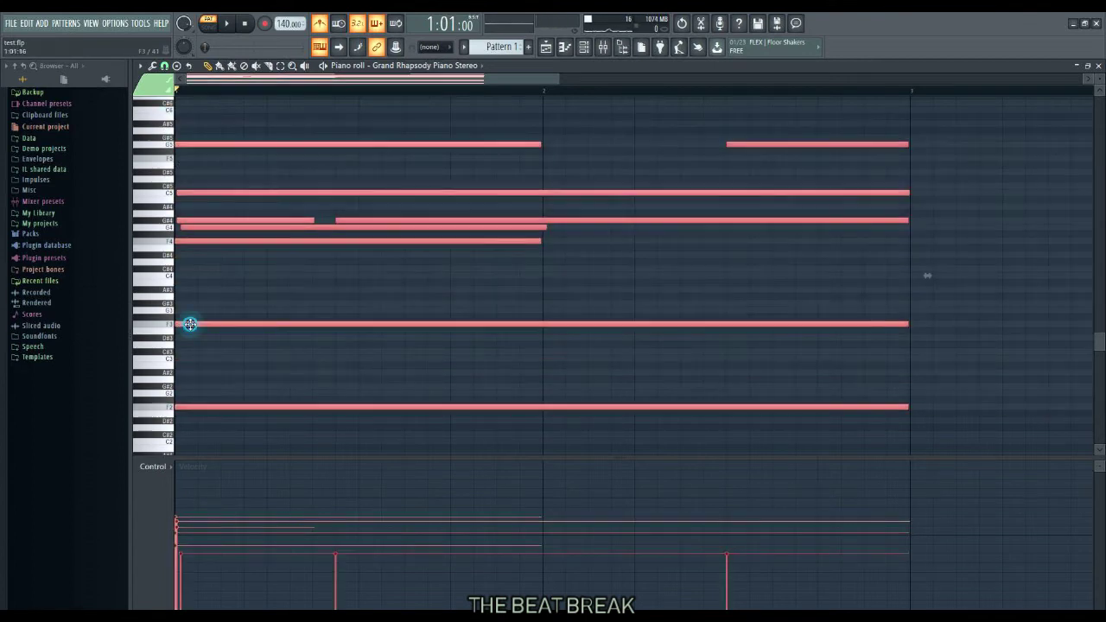
pyautogui.moveTo(190, 323); pyautogui.dragTo(929, 326)
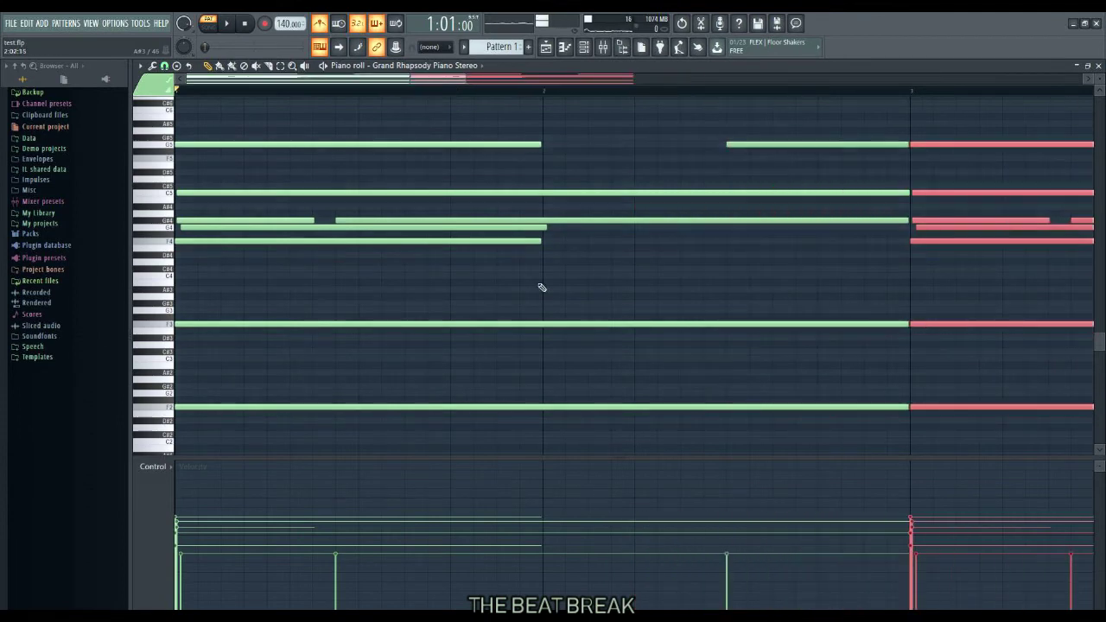
pyautogui.press('space')
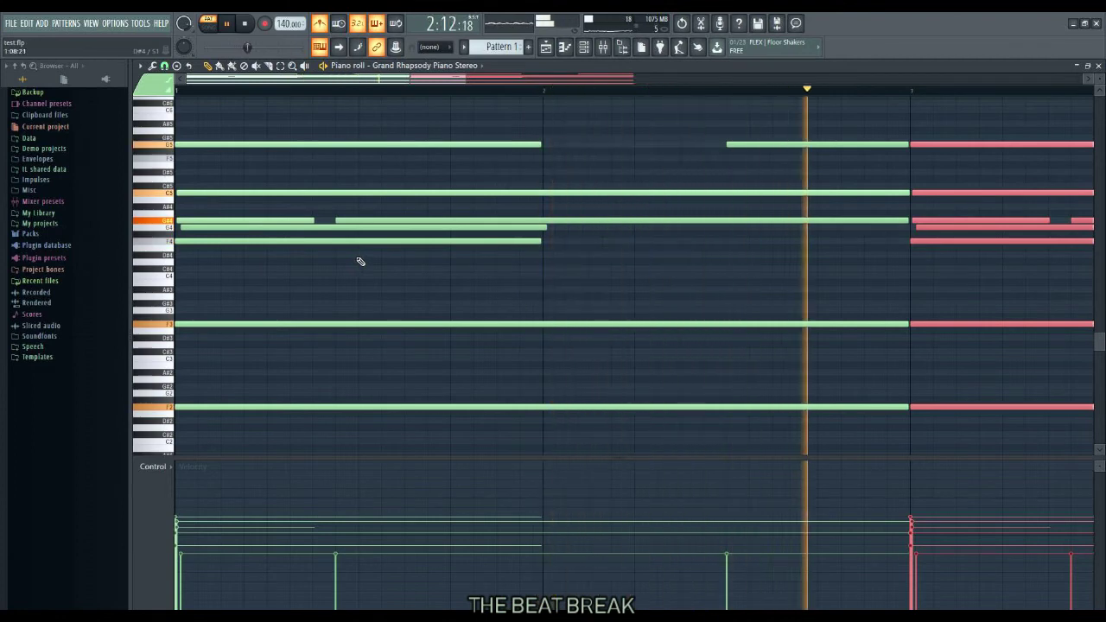
pyautogui.press('space')
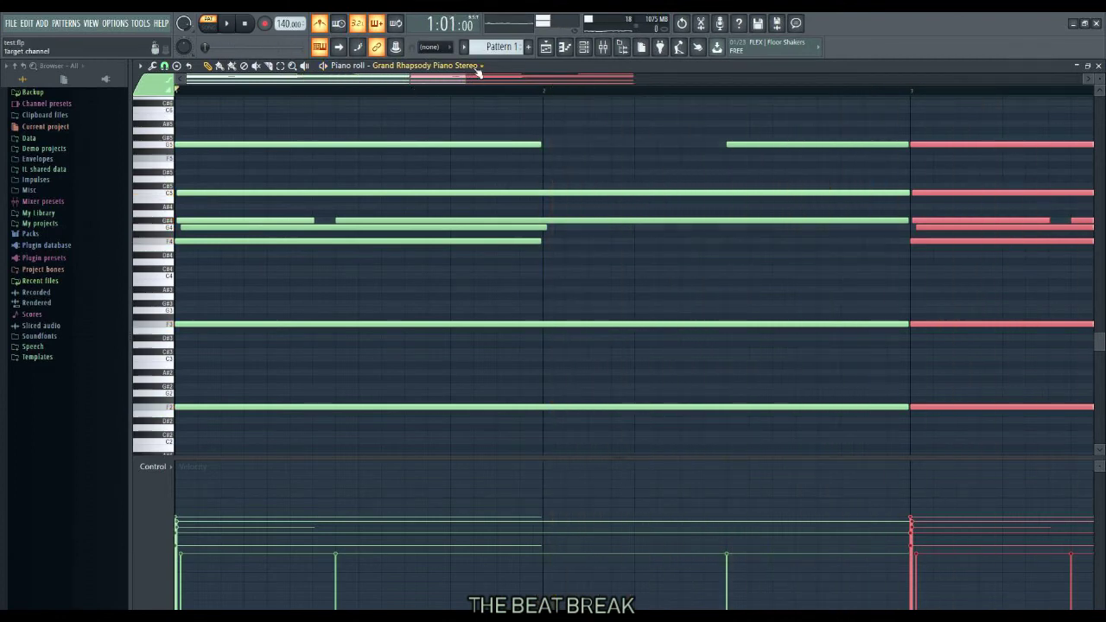
# Play back the doubled-length progression
pyautogui.moveTo(469, 78); pyautogui.dragTo(637, 121)
pyautogui.press('space')
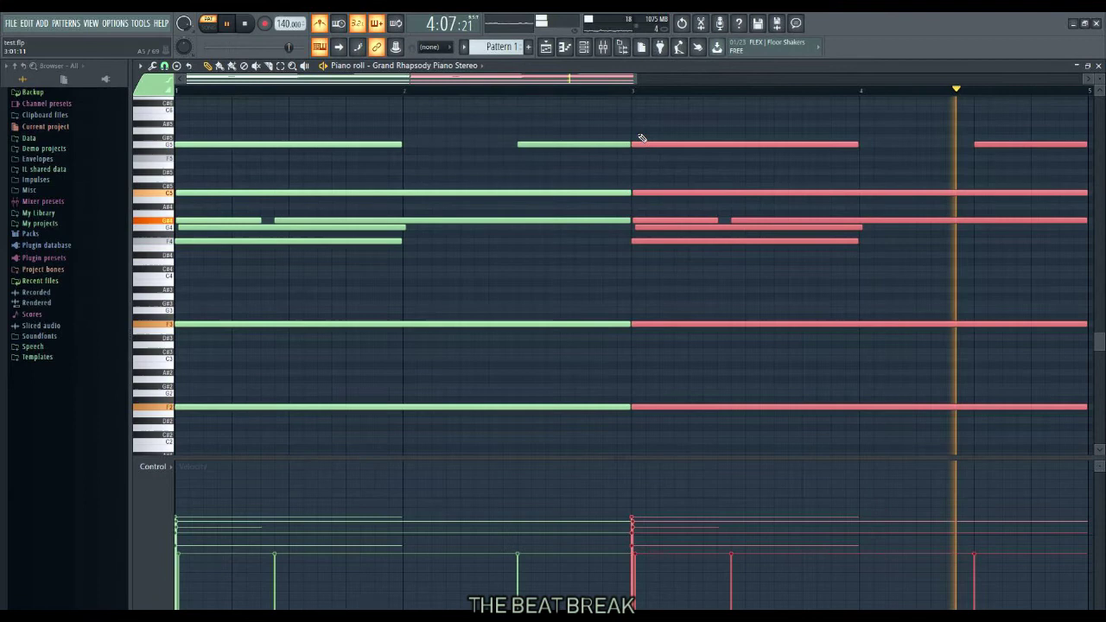
pyautogui.press('space')
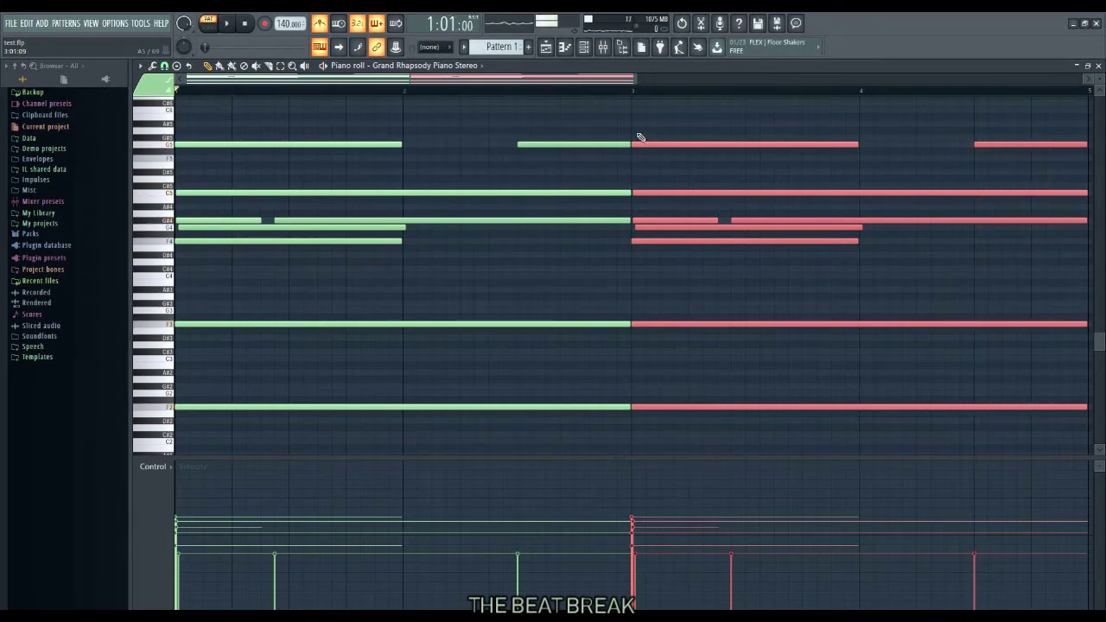
# Deselect the notes and restore the maximized piano roll to a normal window
pyautogui.click(631, 368)
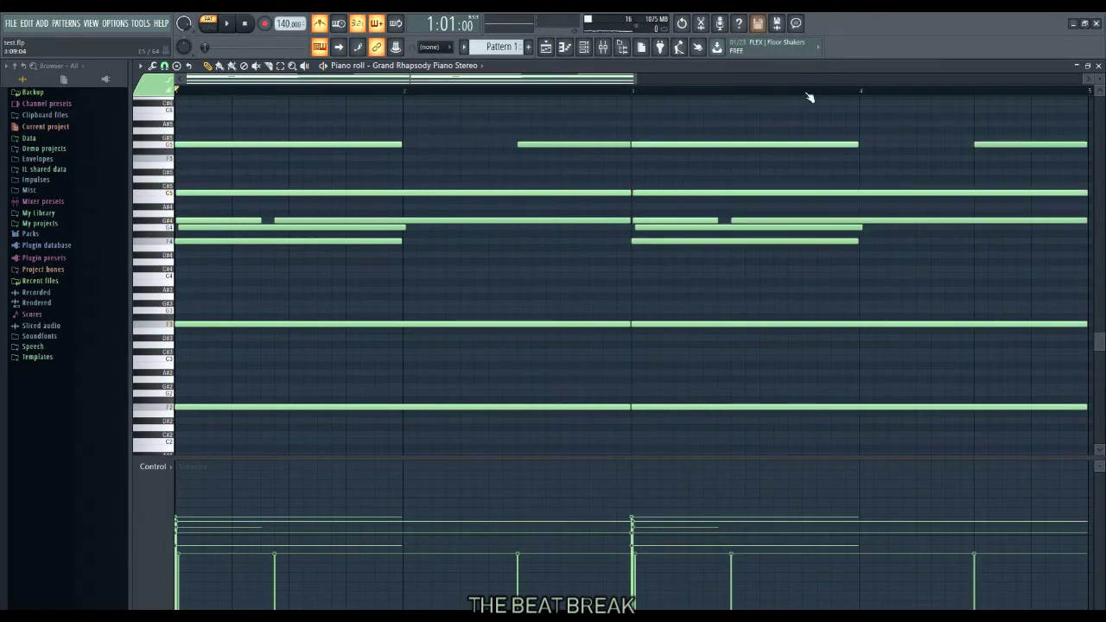
pyautogui.click(1088, 68)
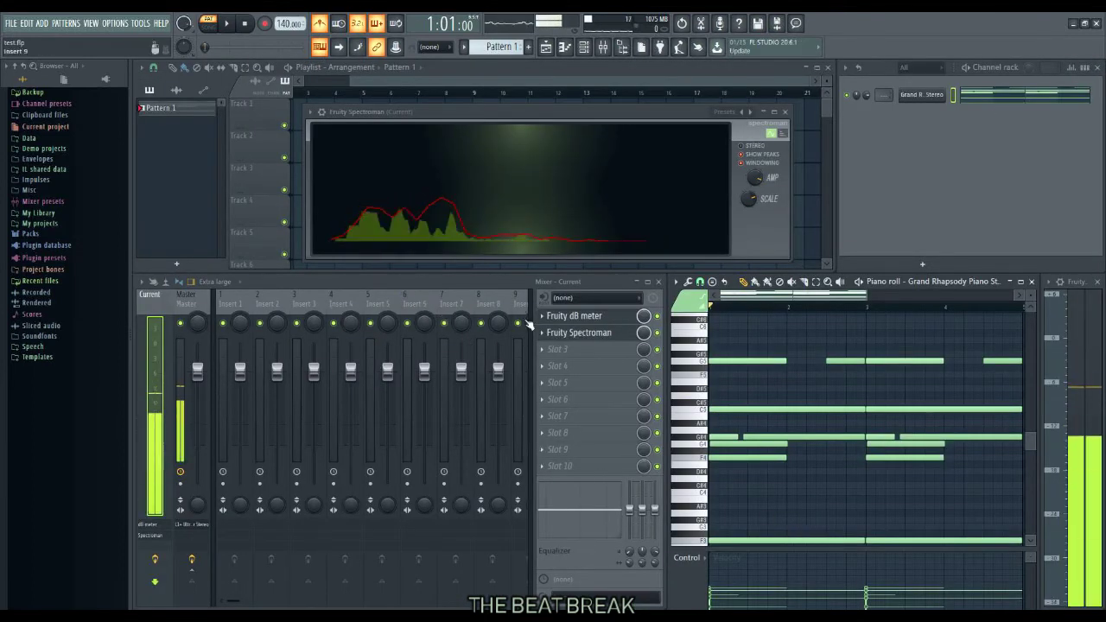
# Open the Grand Rhapsody plugin, play the pattern and adjust its Formant to -8, then -4
pyautogui.click(907, 96)
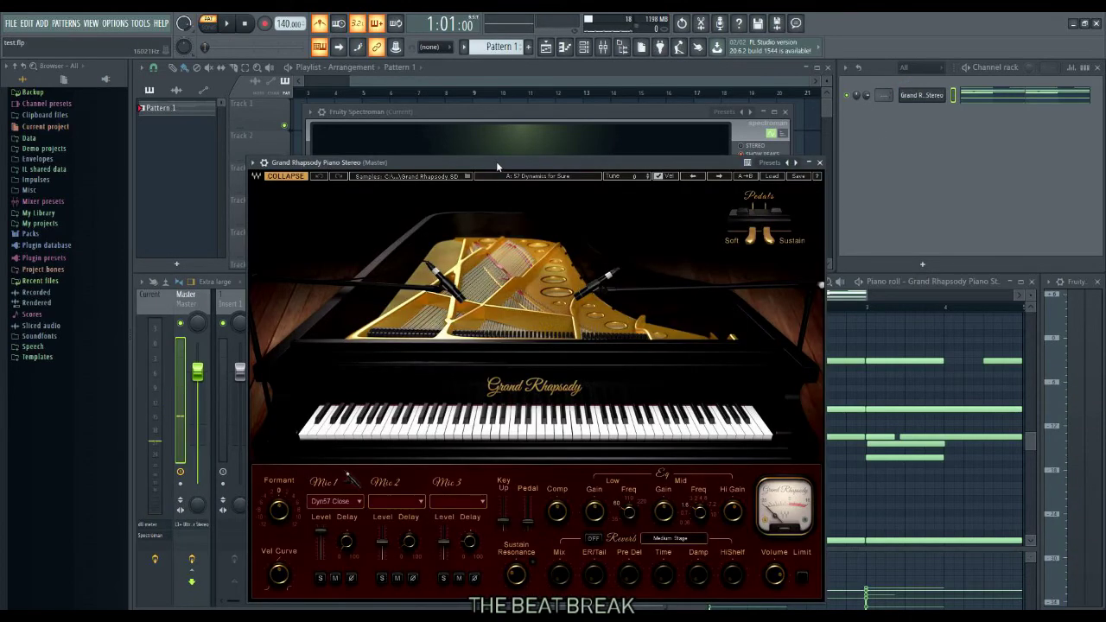
pyautogui.moveTo(496, 160); pyautogui.dragTo(498, 96)
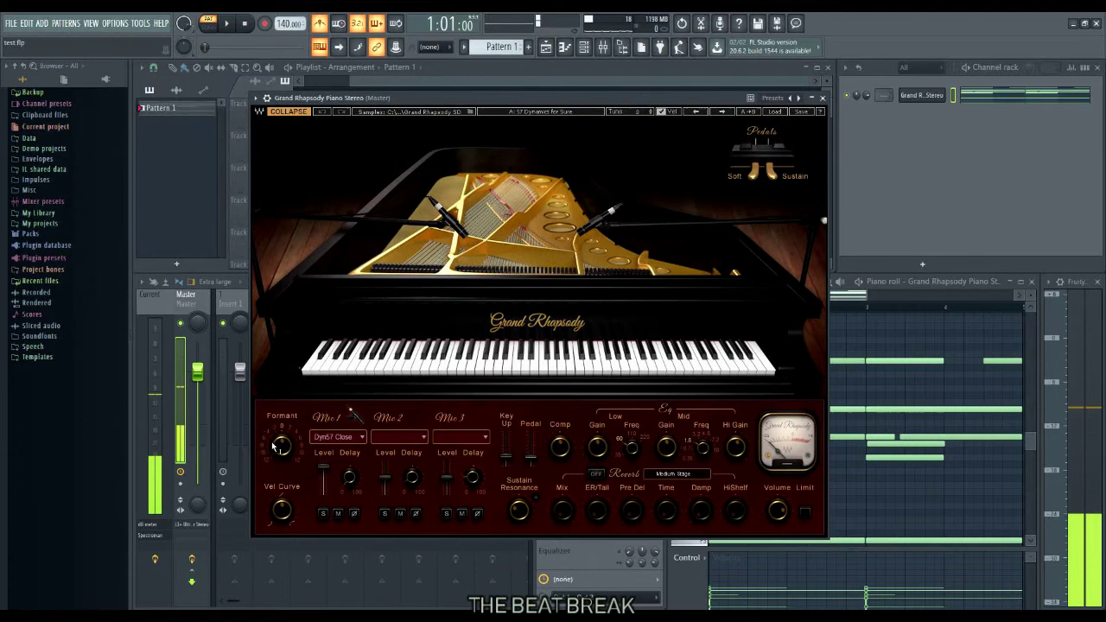
pyautogui.moveTo(277, 446)
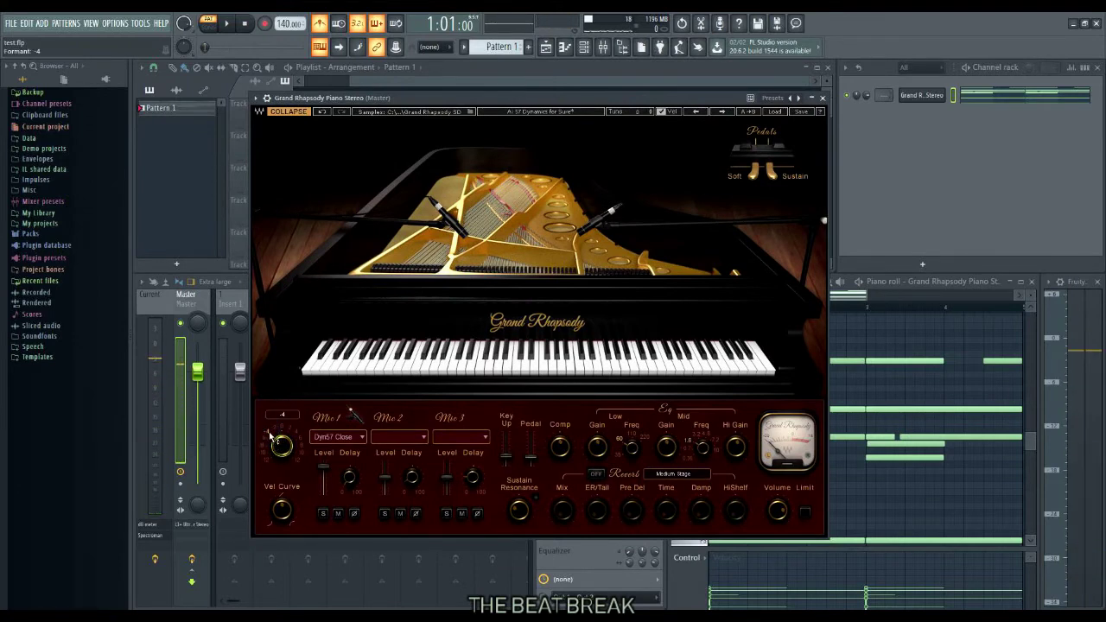
pyautogui.press('space')
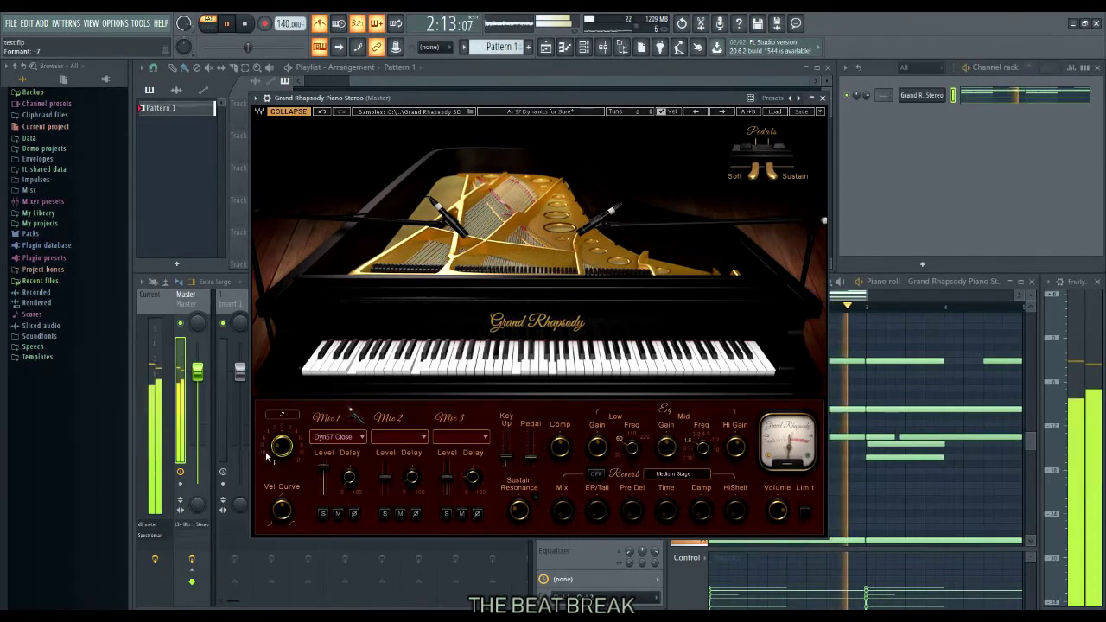
pyautogui.moveTo(269, 458); pyautogui.dragTo(270, 467)
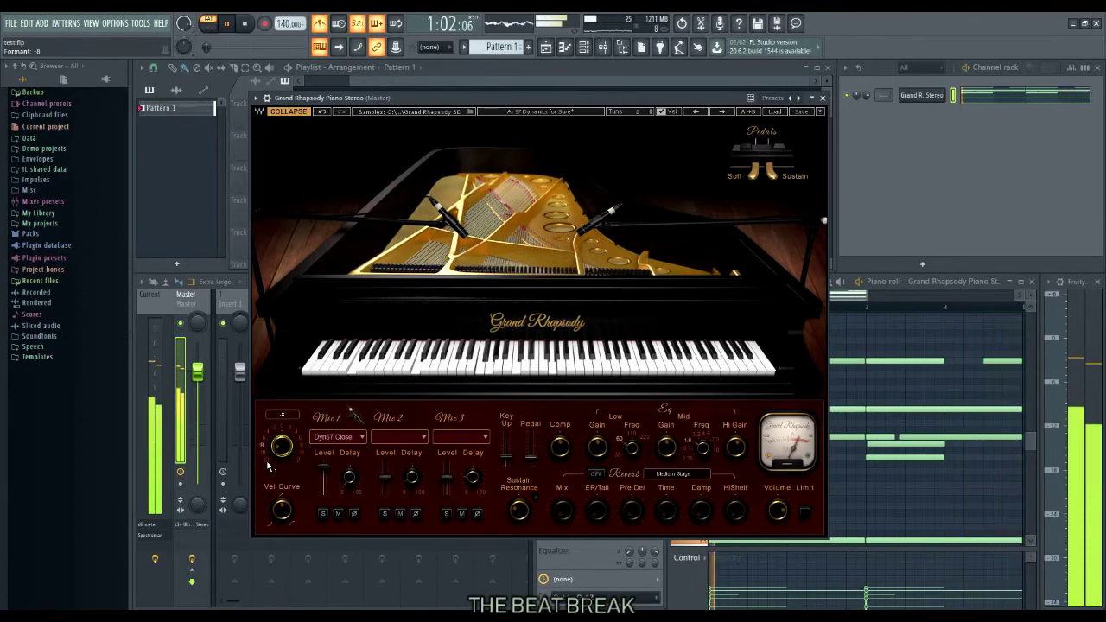
pyautogui.scroll(-4, 270, 466)
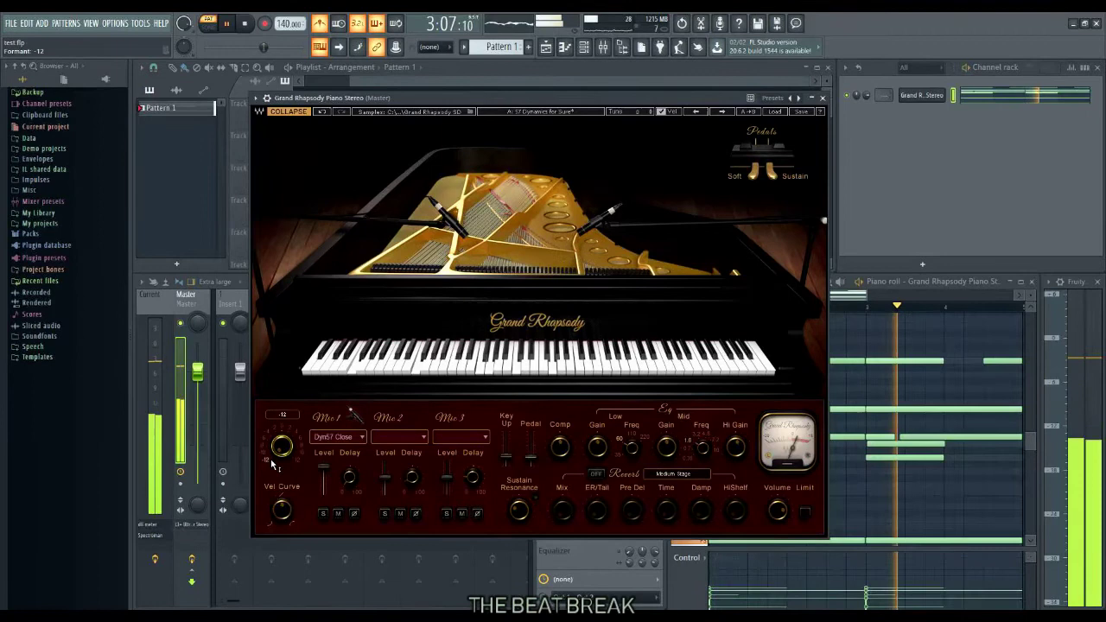
pyautogui.moveTo(278, 455); pyautogui.dragTo(278, 450)
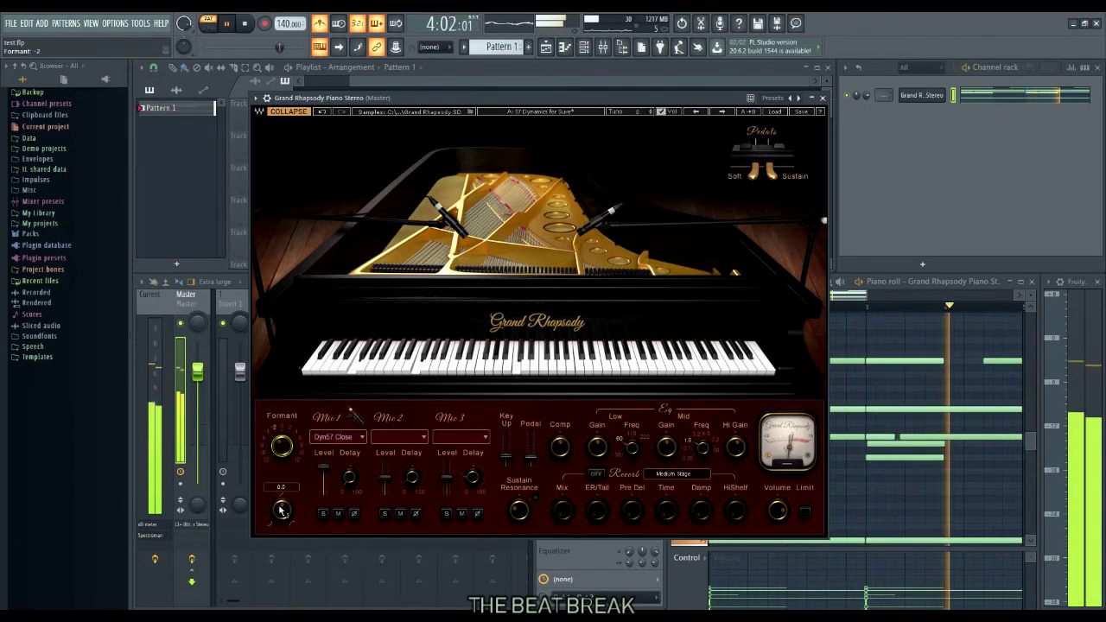
# Tweak the Vel Curve knob, settling on about -8.4
pyautogui.moveTo(281, 511); pyautogui.dragTo(281, 518)
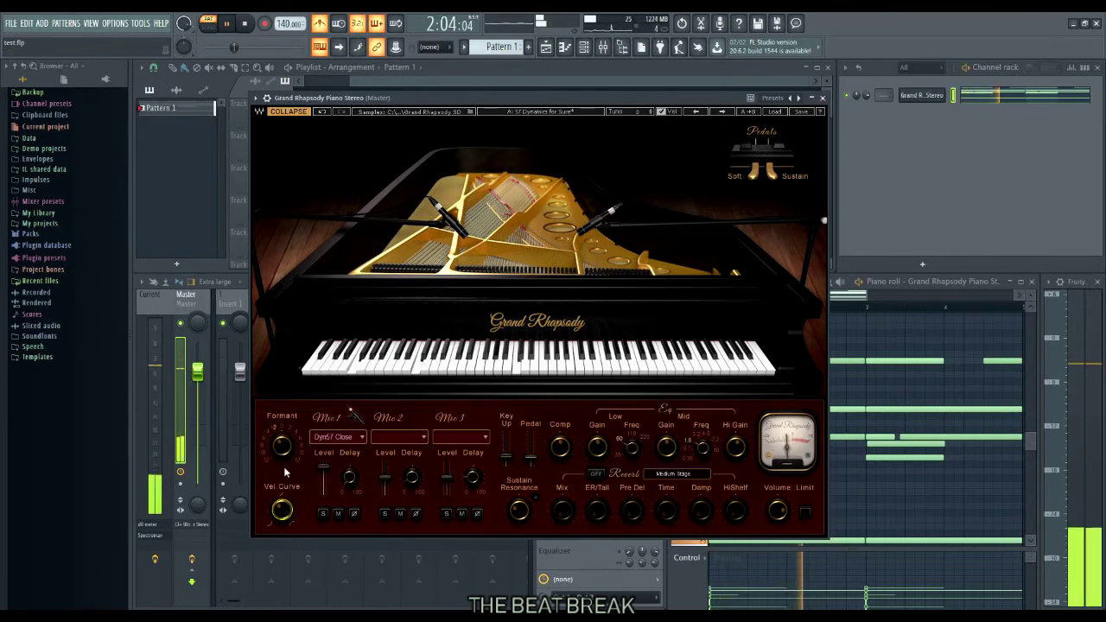
pyautogui.moveTo(285, 452)
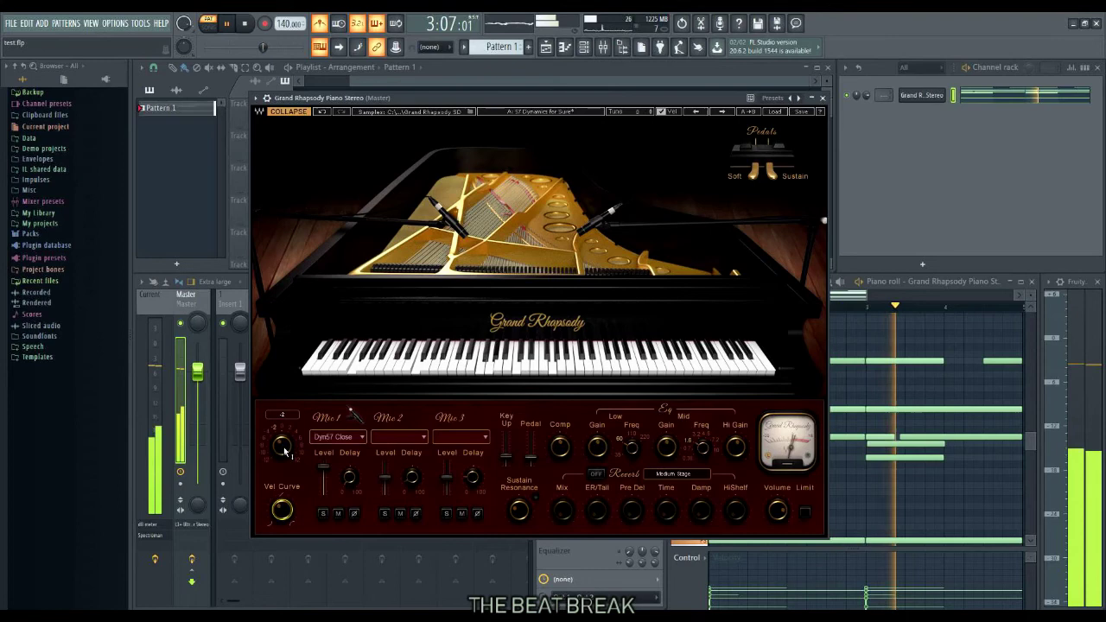
pyautogui.scroll(2, 285, 452)
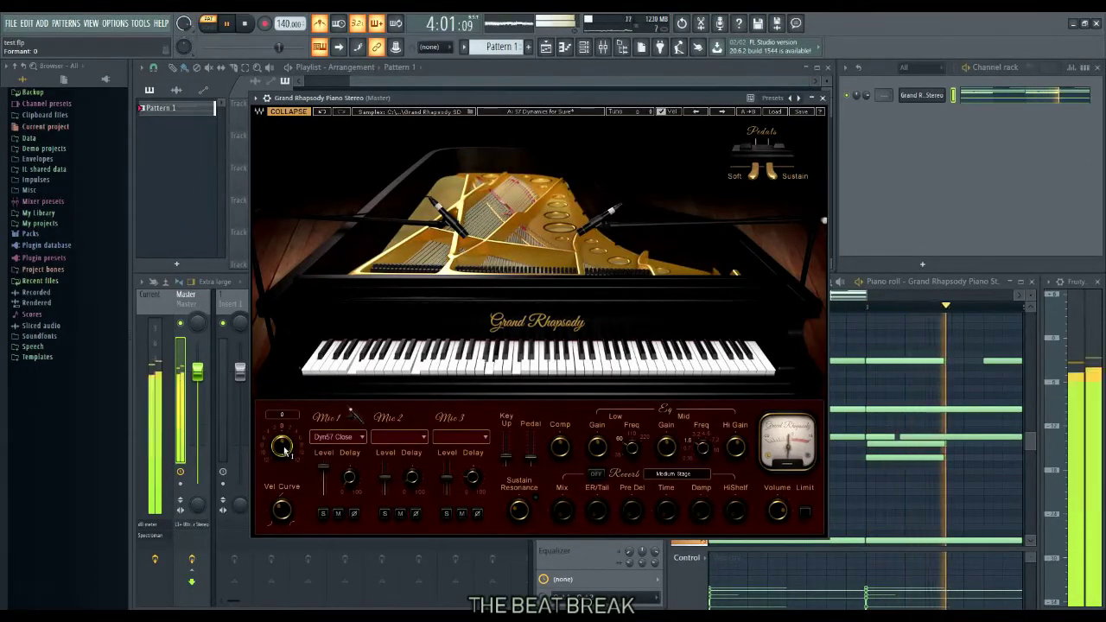
pyautogui.moveTo(282, 510)
pyautogui.mouseDown()
pyautogui.moveTo(282, 530)
pyautogui.moveTo(282, 484)
pyautogui.moveTo(282, 494)
pyautogui.mouseUp()
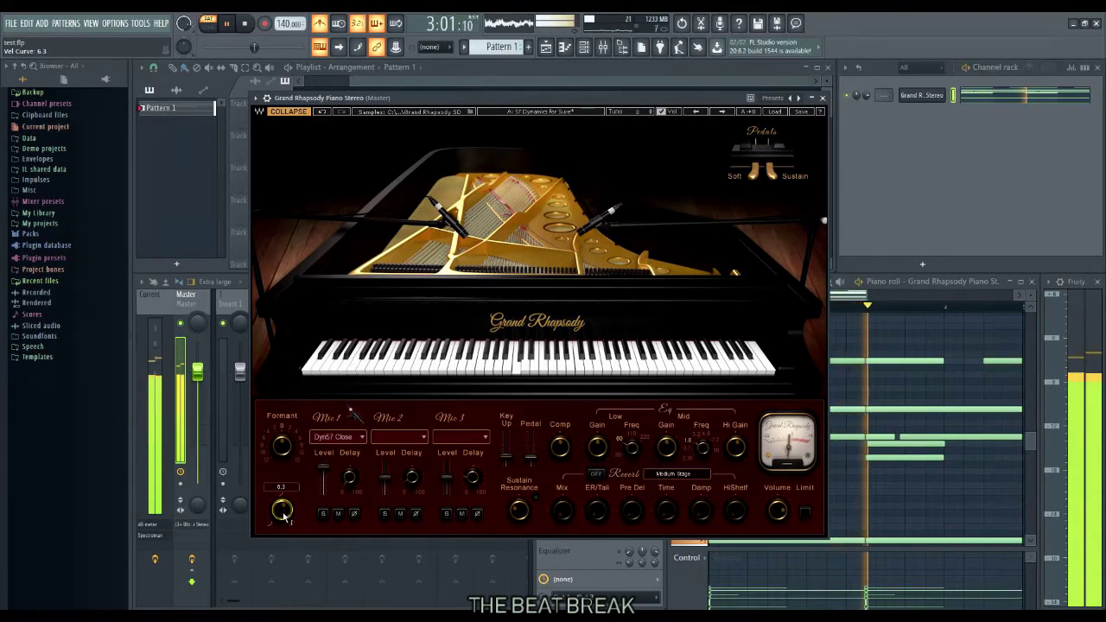
pyautogui.moveTo(285, 513); pyautogui.dragTo(285, 524)
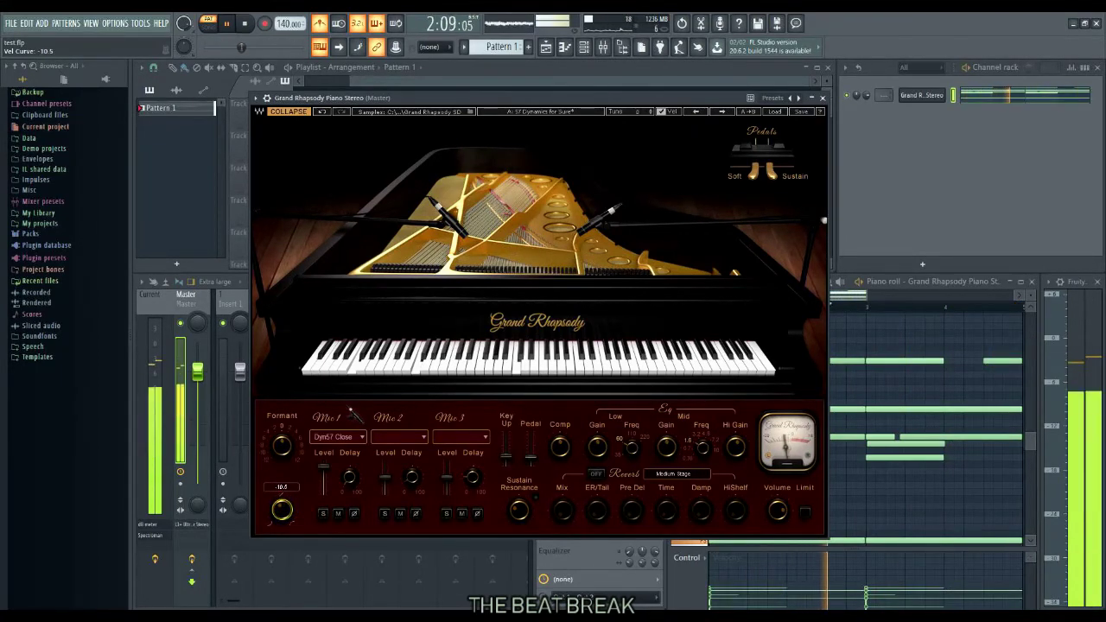
pyautogui.moveTo(286, 515); pyautogui.dragTo(285, 510)
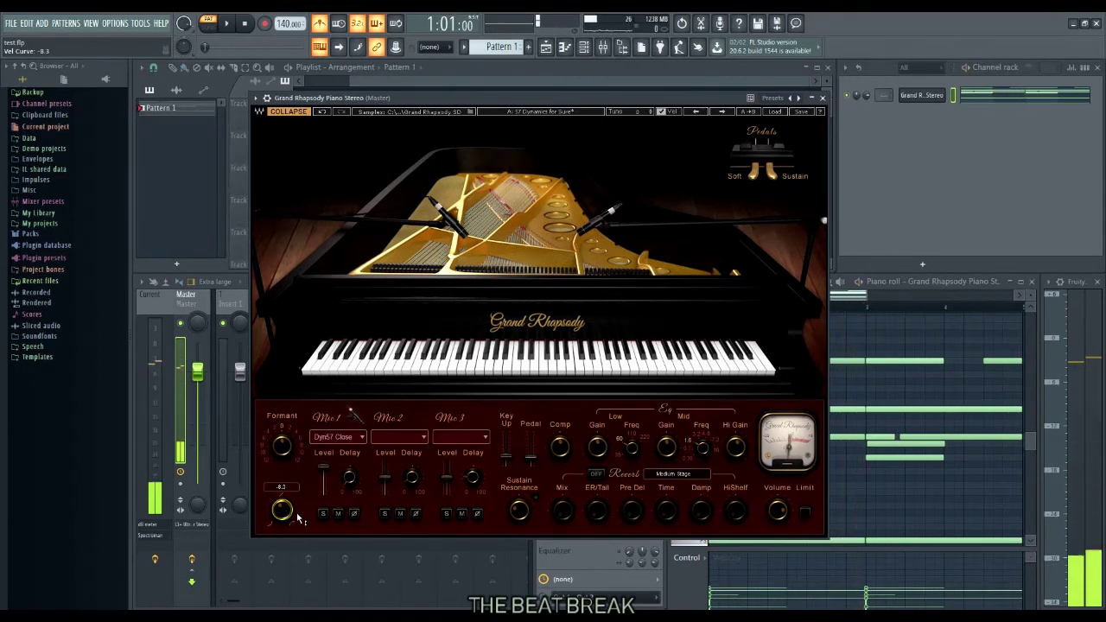
# Close Grand Rhapsody and load Packs > Instruments > Keyboard > Grand Piano into a new channel
pyautogui.click(824, 98)
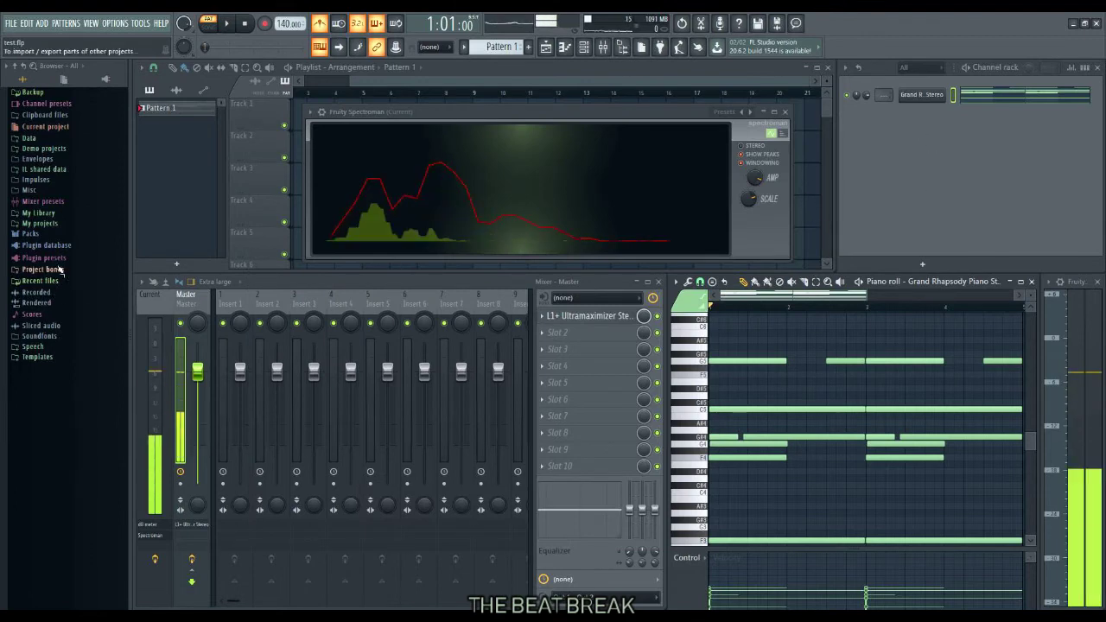
pyautogui.click(30, 234)
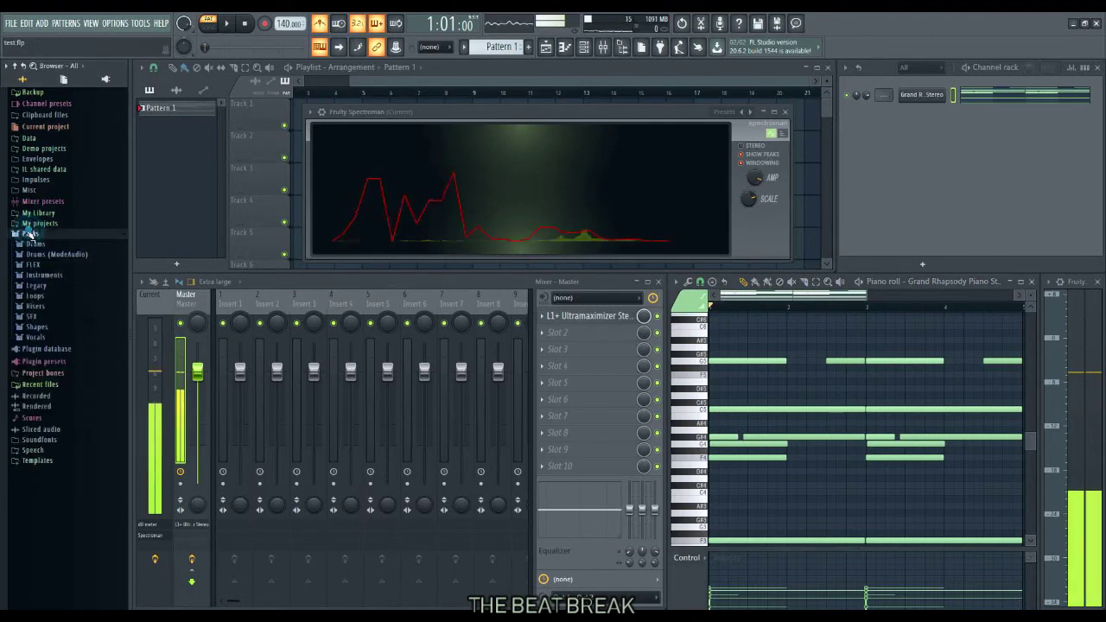
pyautogui.click(45, 276)
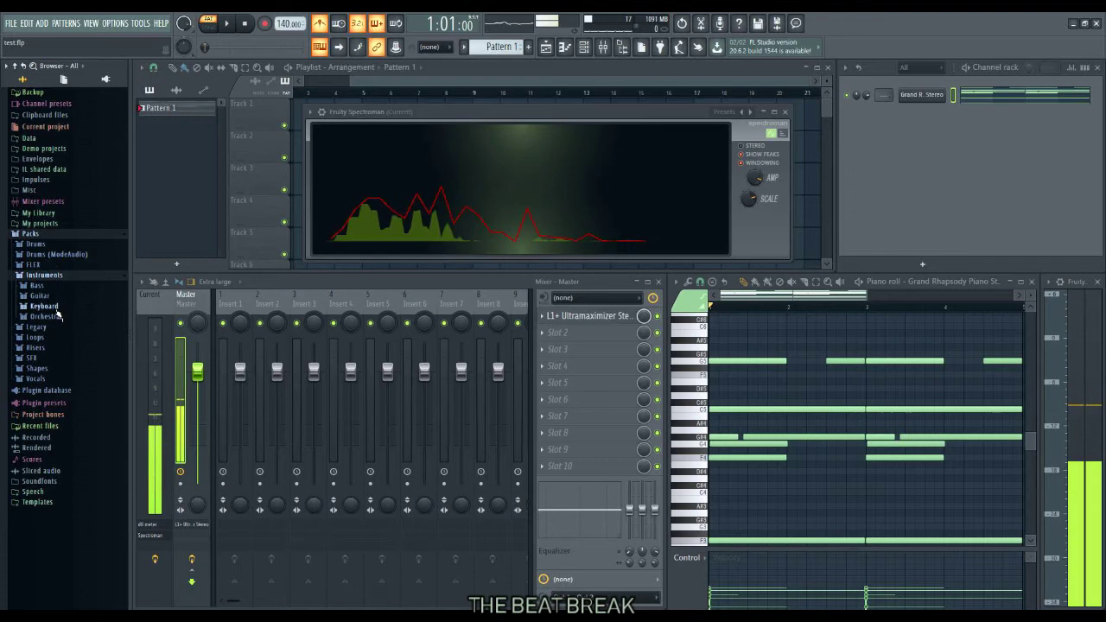
pyautogui.click(50, 307)
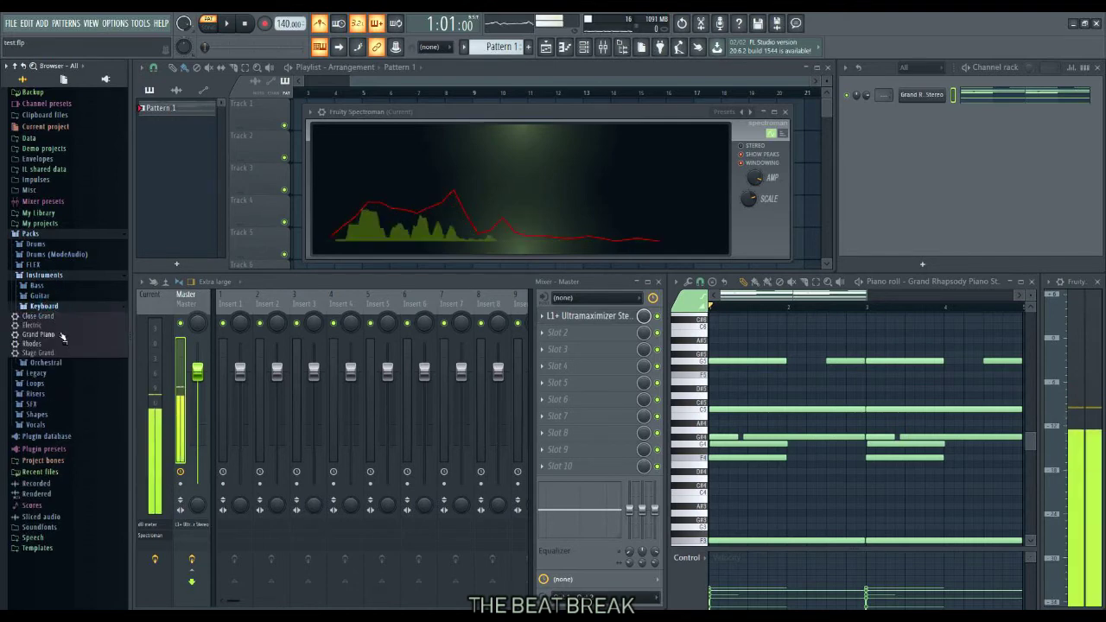
pyautogui.rightClick(61, 335)
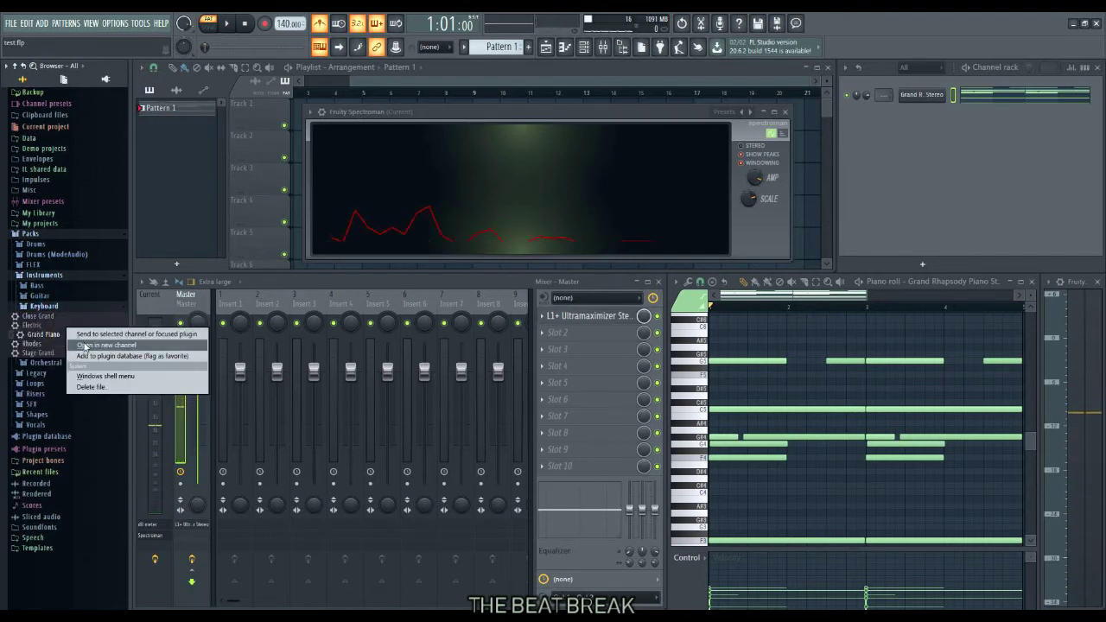
pyautogui.click(87, 345)
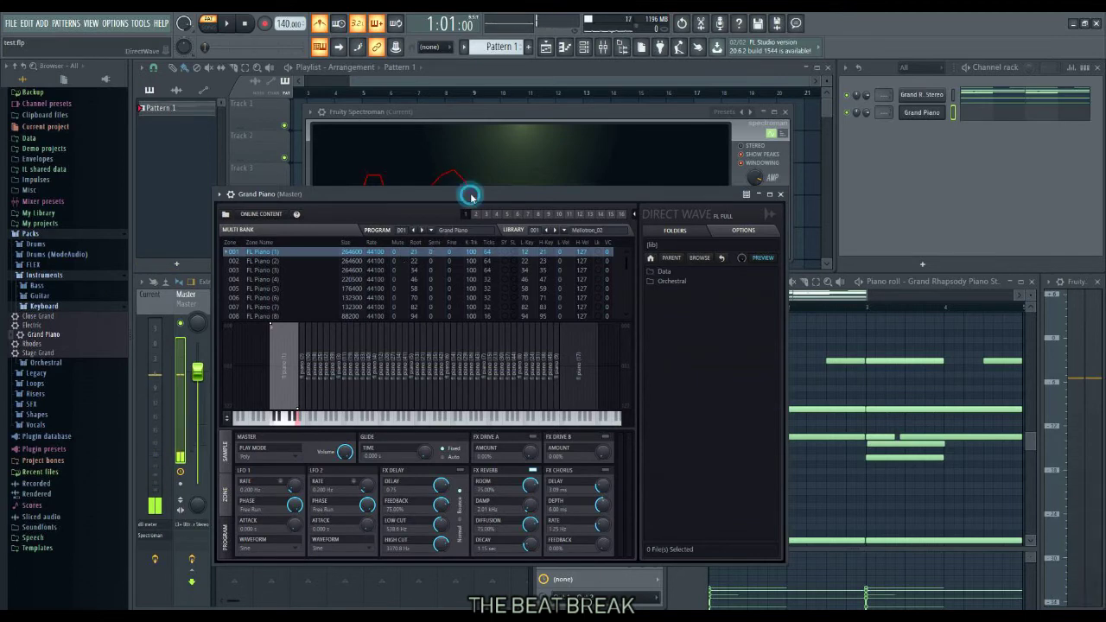
# Close the Grand Piano DirectWave window and play a C5 note to hear it
pyautogui.moveTo(469, 193); pyautogui.dragTo(481, 223)
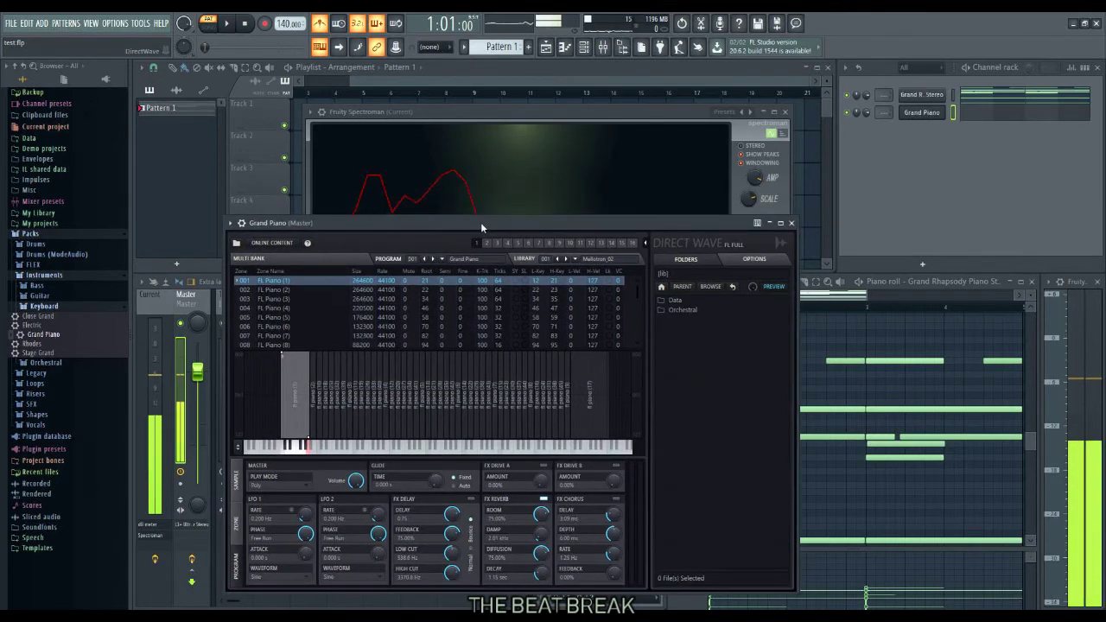
pyautogui.click(792, 226)
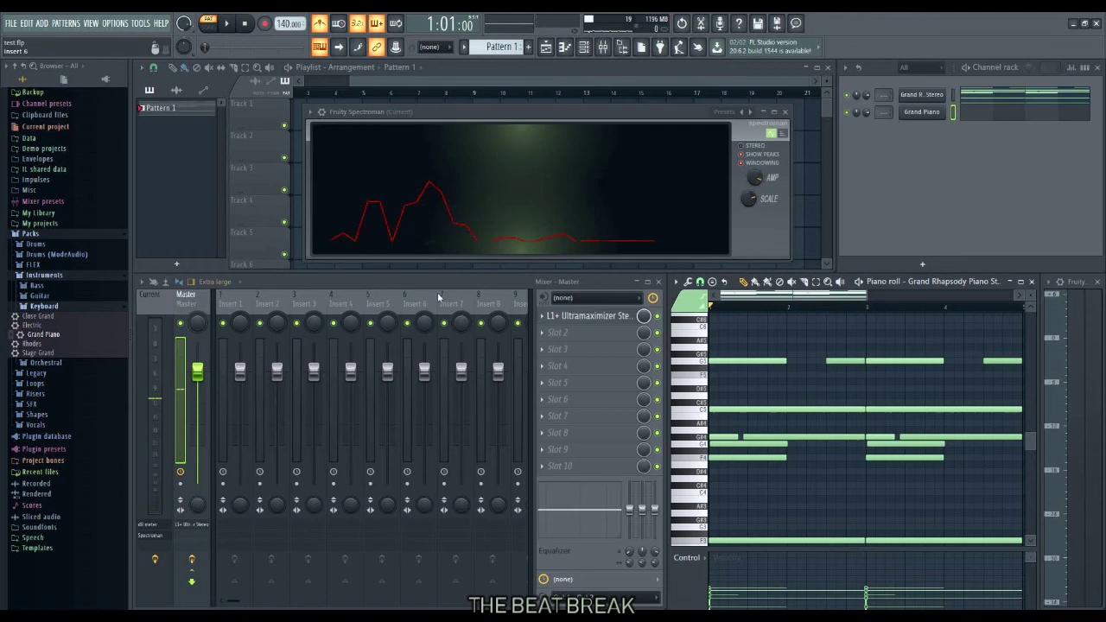
pyautogui.press('q')
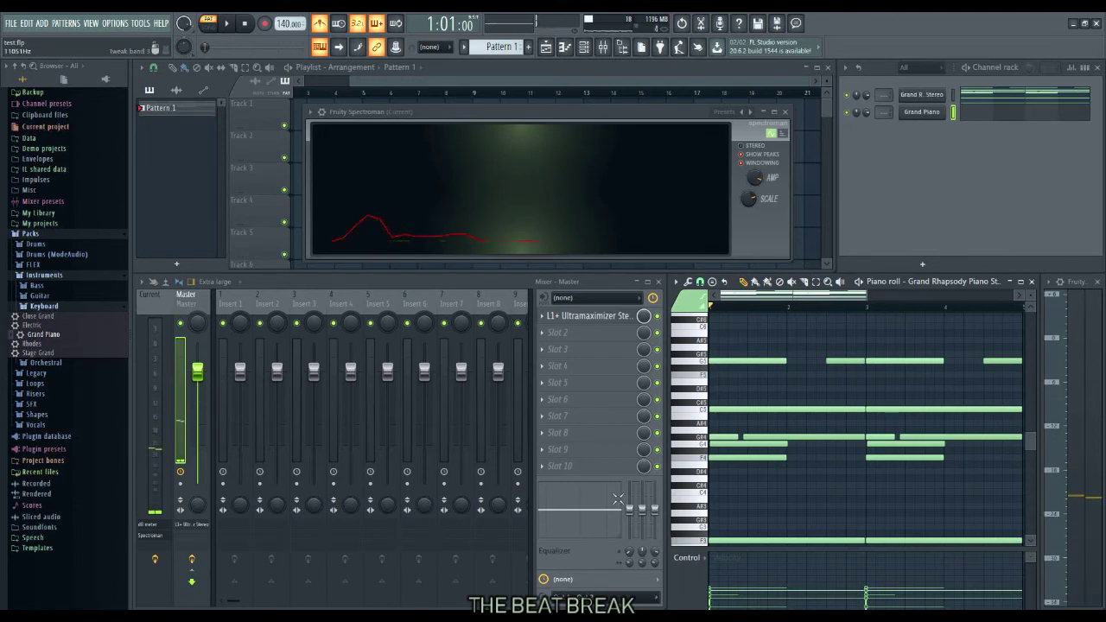
pyautogui.click(229, 25)
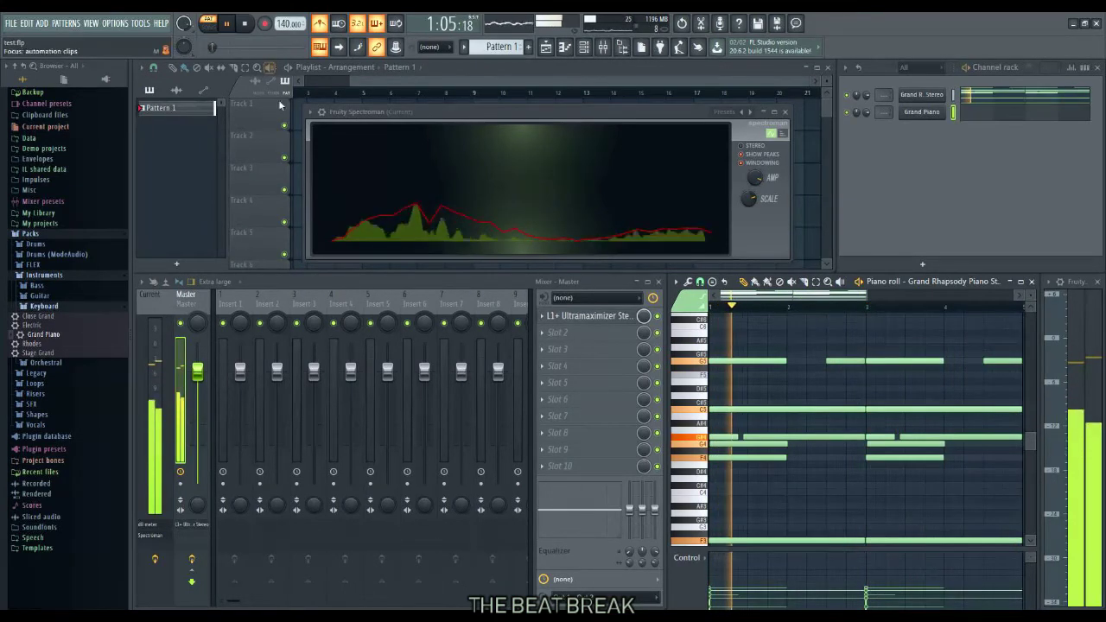
pyautogui.press('space')
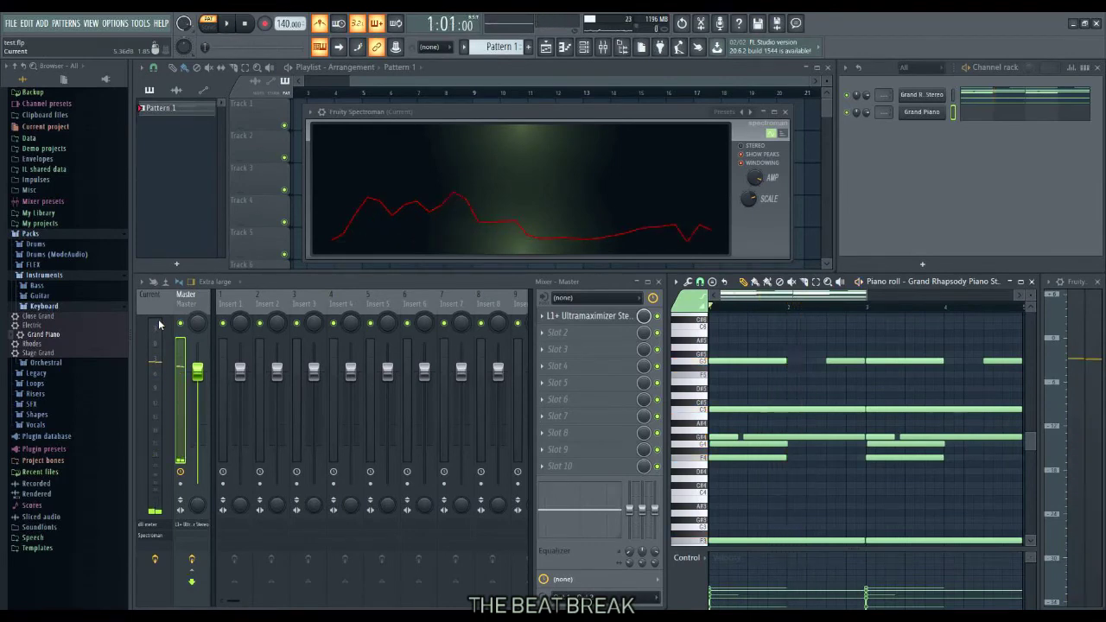
# Show the Grand Piano channel in the piano roll and preview its F4 and C5 keys repeatedly
pyautogui.click(970, 113)
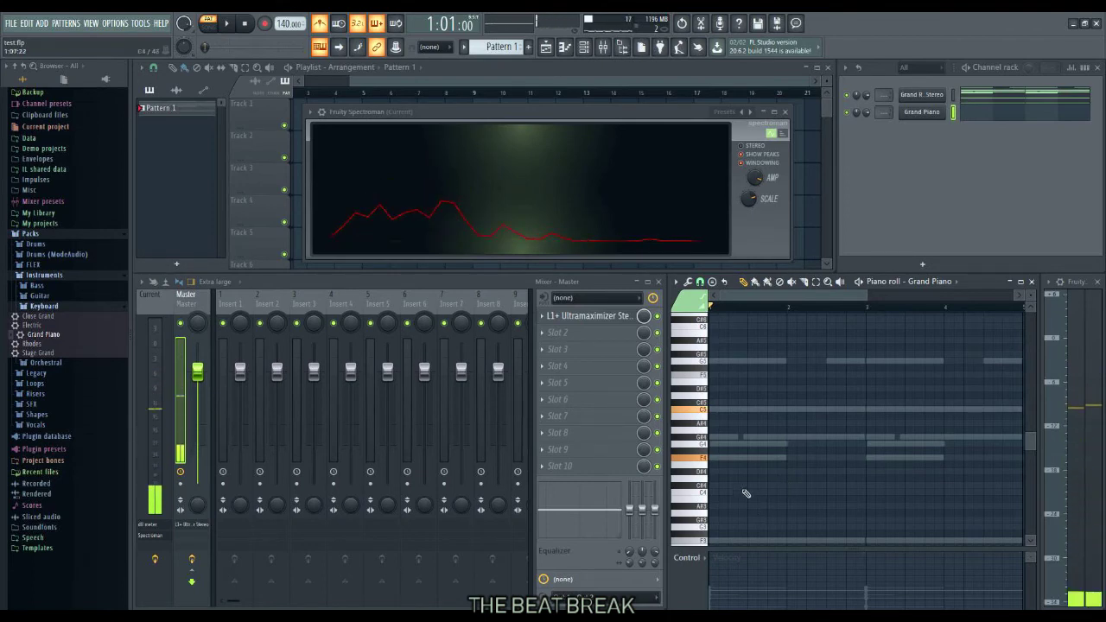
pyautogui.click(706, 462)
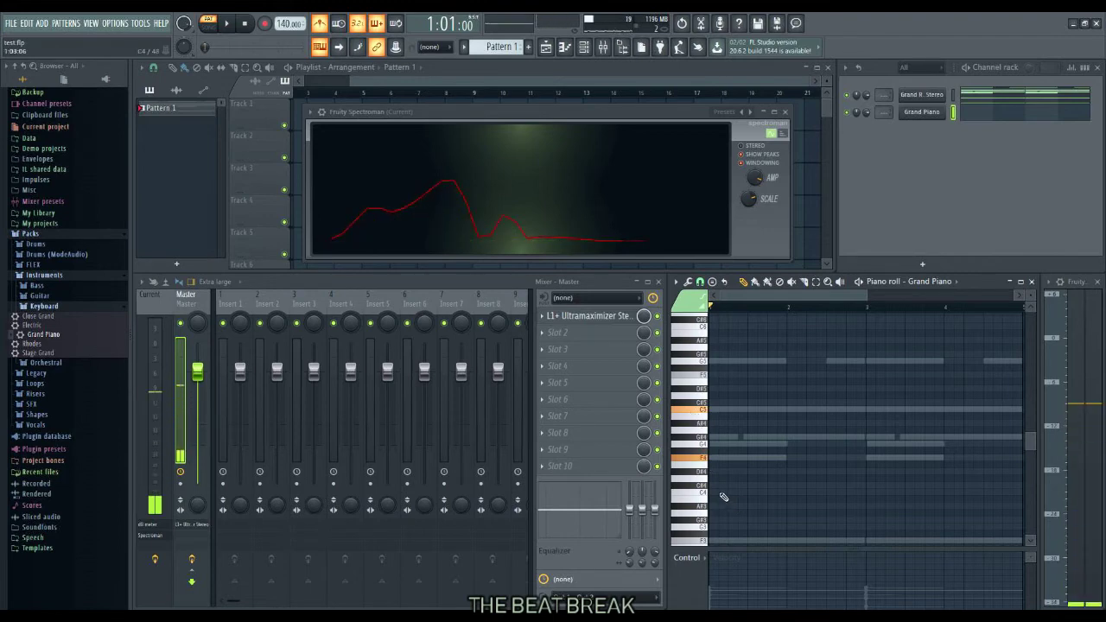
pyautogui.click(701, 464)
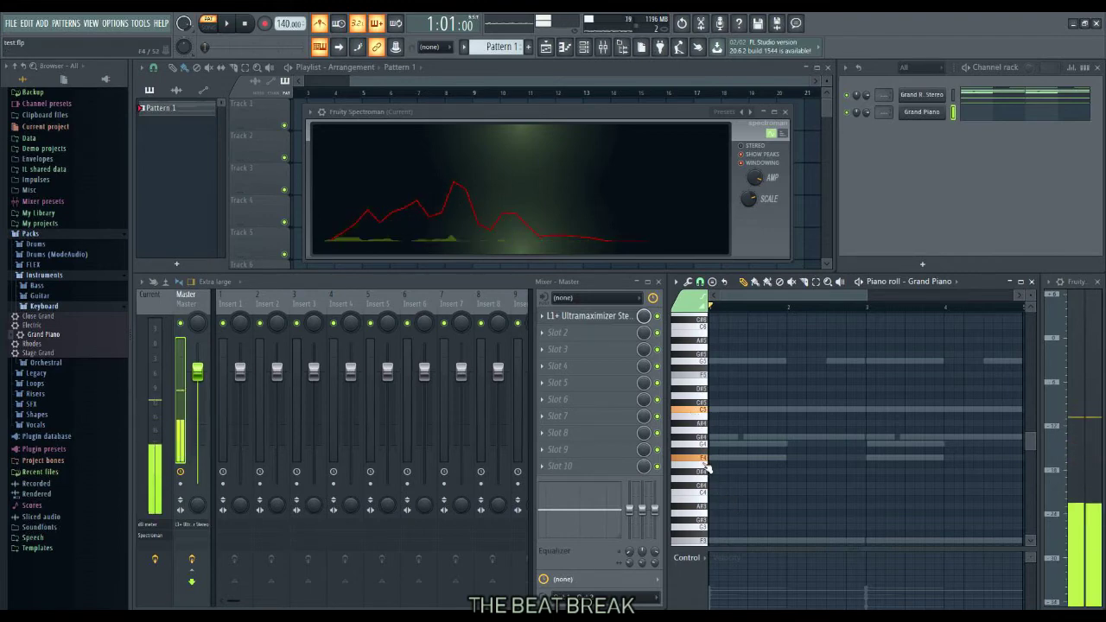
pyautogui.click(706, 463)
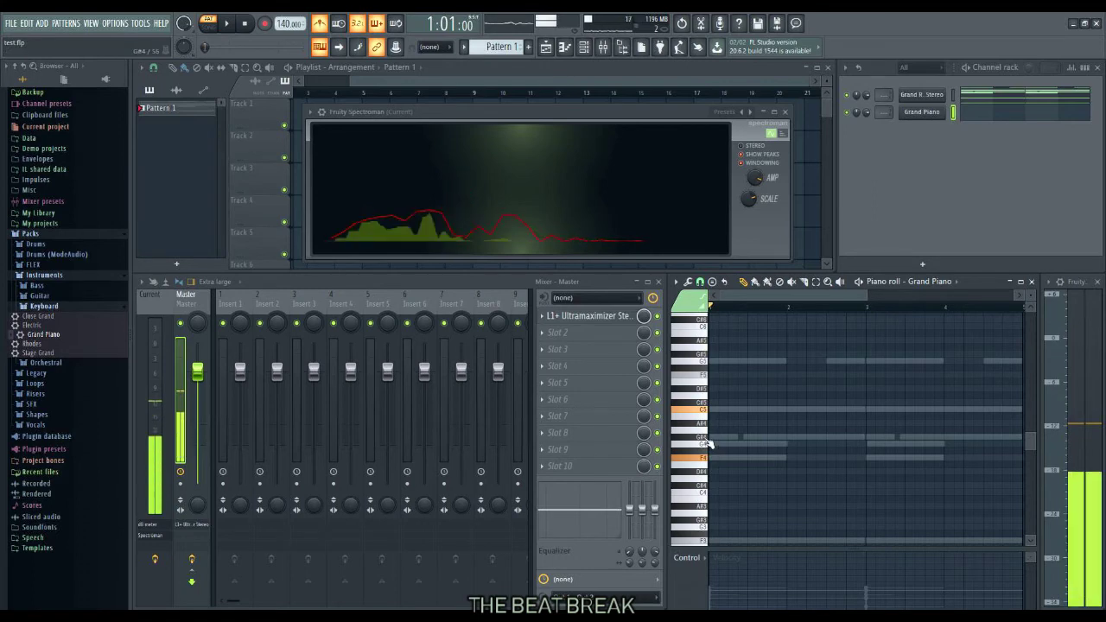
pyautogui.click(705, 415)
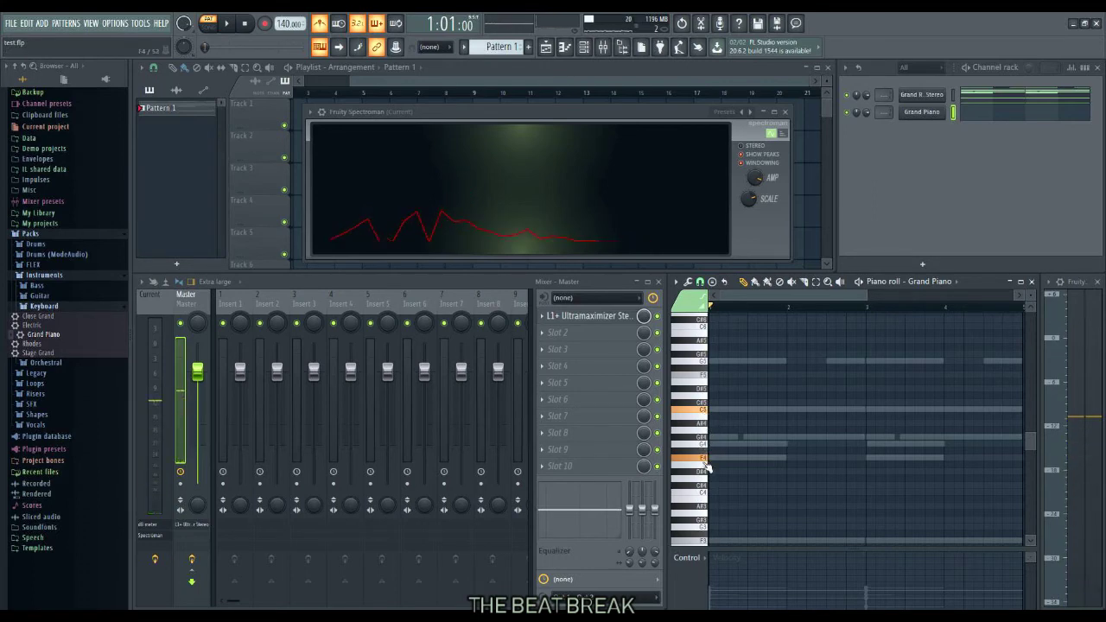
pyautogui.click(707, 415)
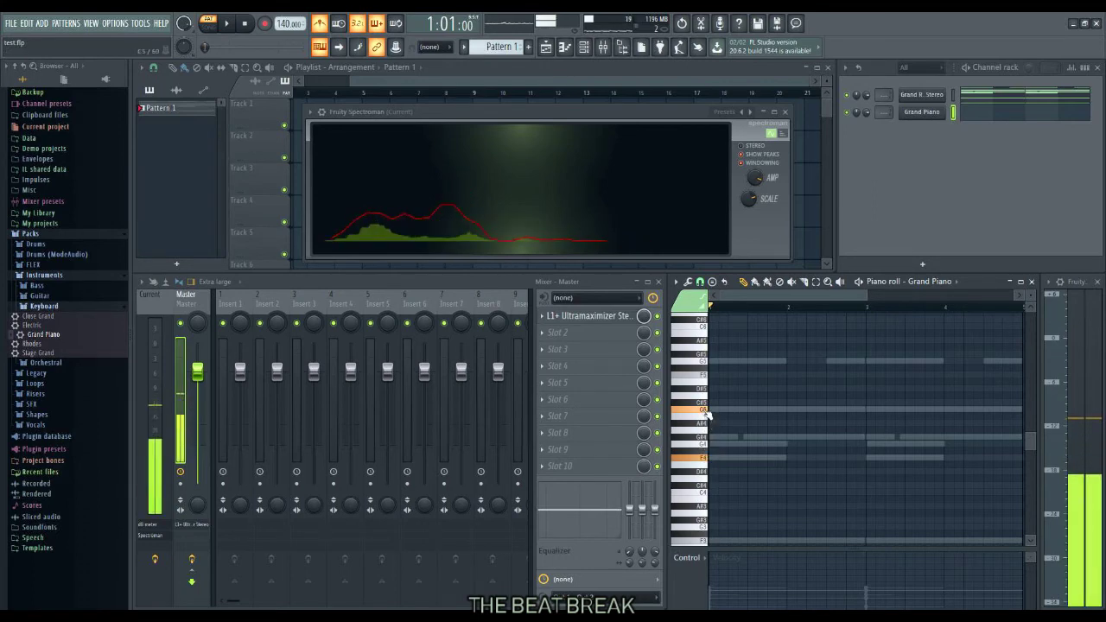
pyautogui.click(707, 460)
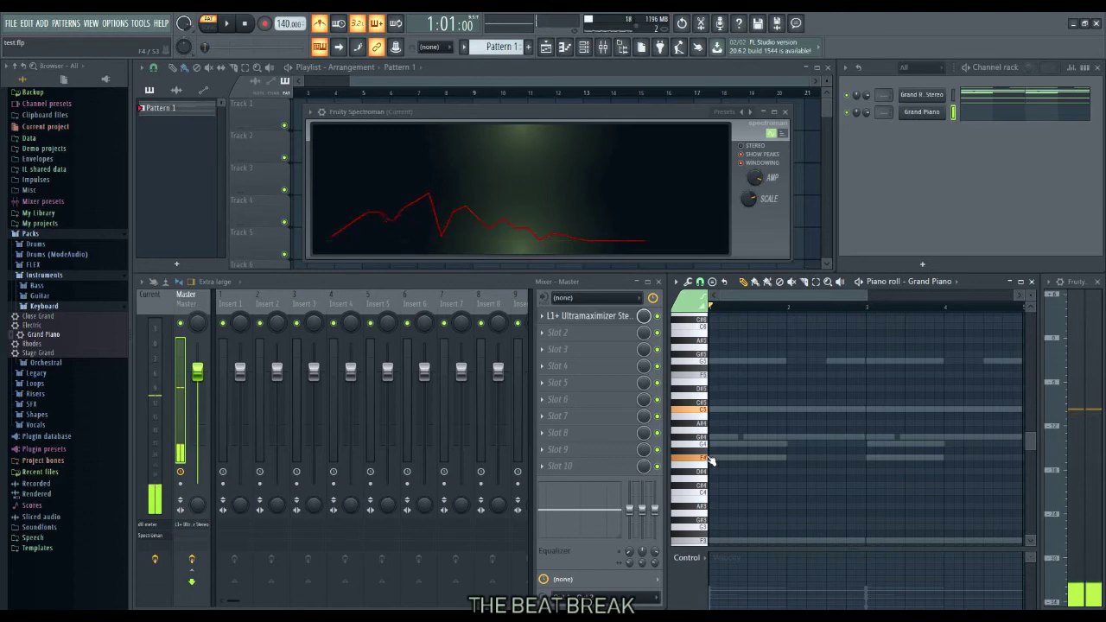
pyautogui.click(708, 458)
pyautogui.click(706, 461)
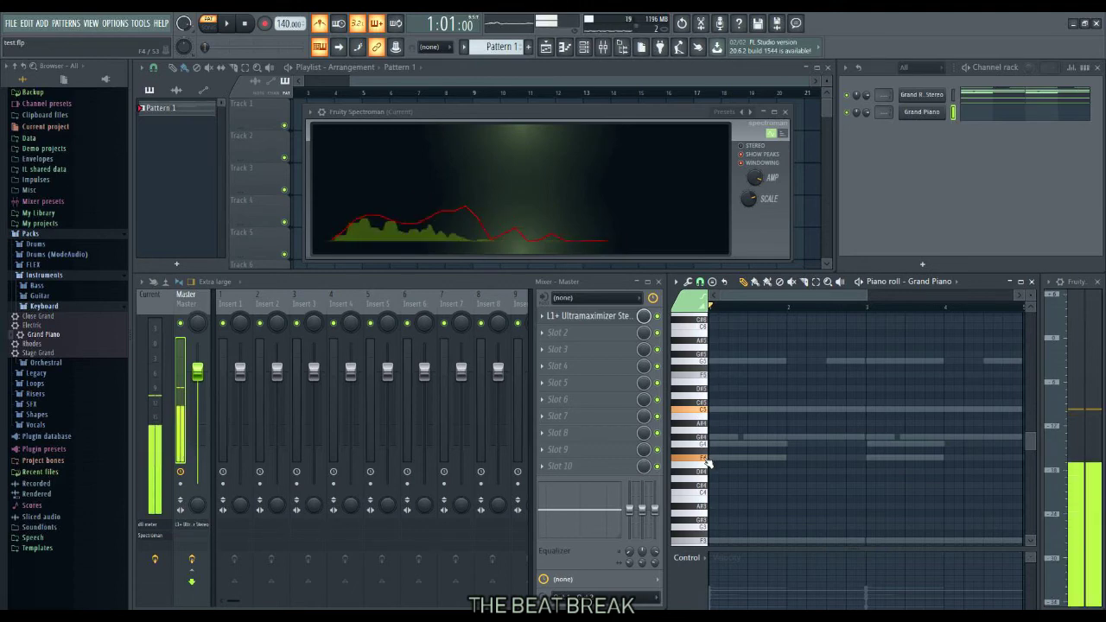
pyautogui.click(709, 453)
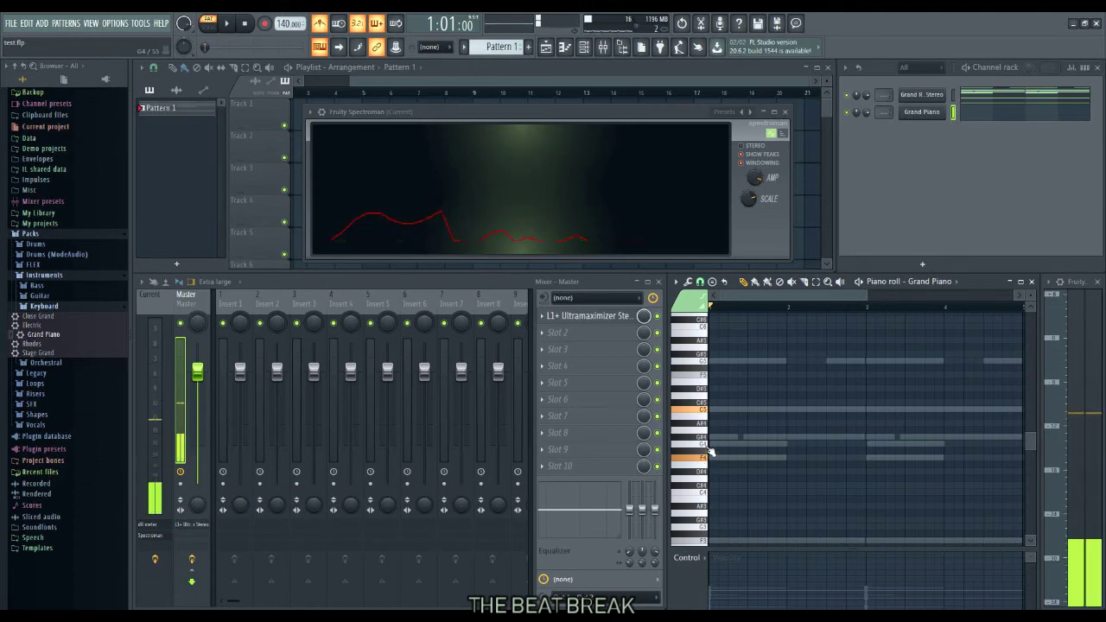
# Arm note and automation recording, record a take after the precount, then undo it
pyautogui.click(265, 26)
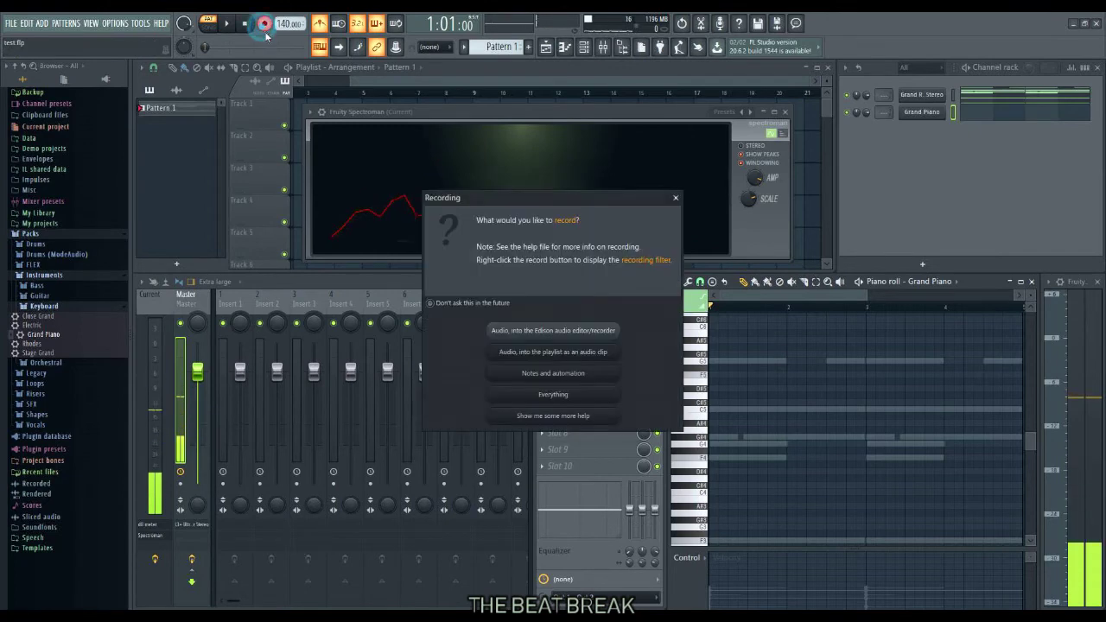
pyautogui.click(532, 375)
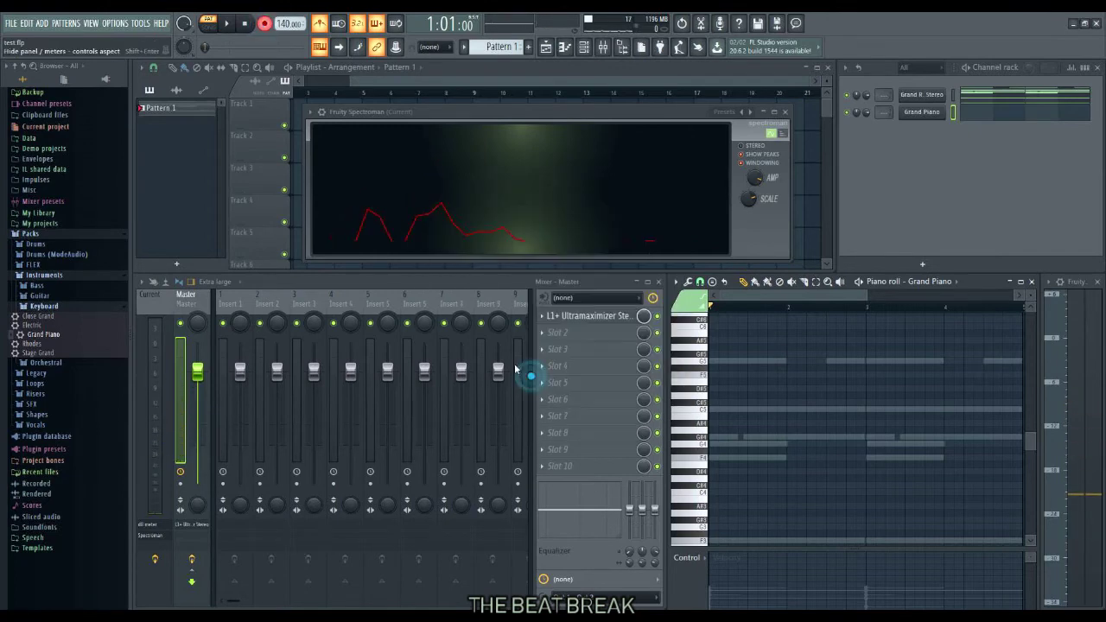
pyautogui.click(230, 24)
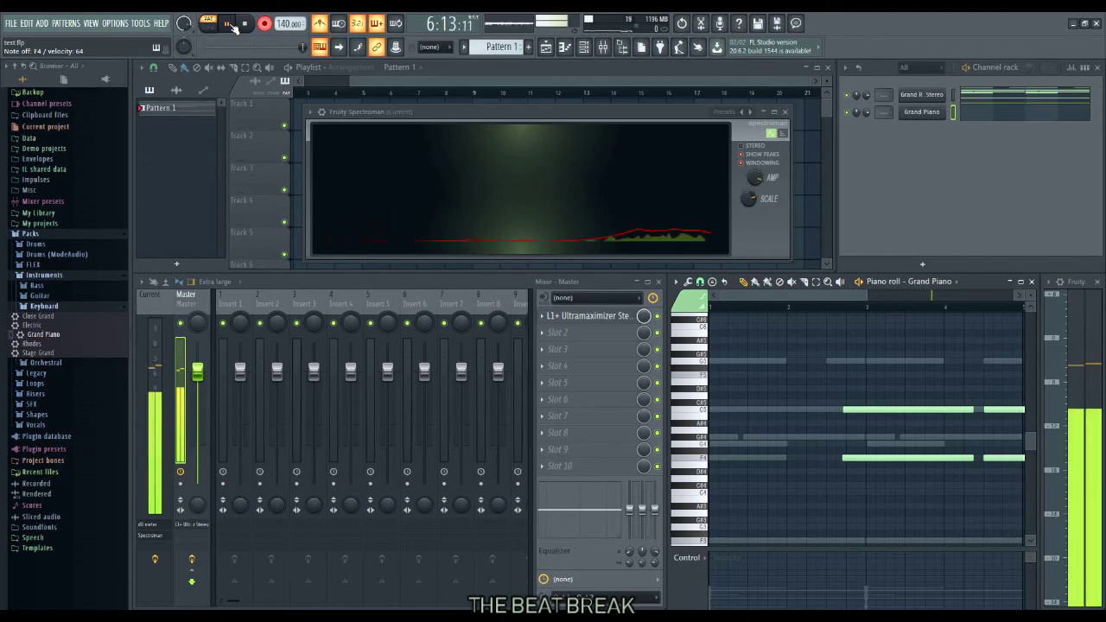
pyautogui.press('space')
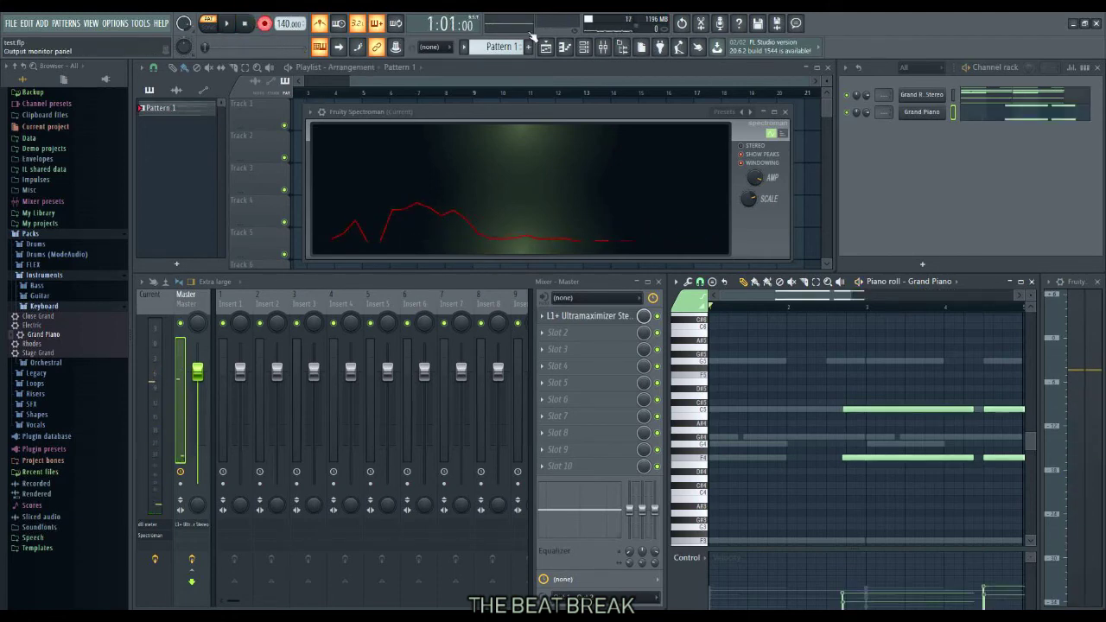
pyautogui.click(681, 22)
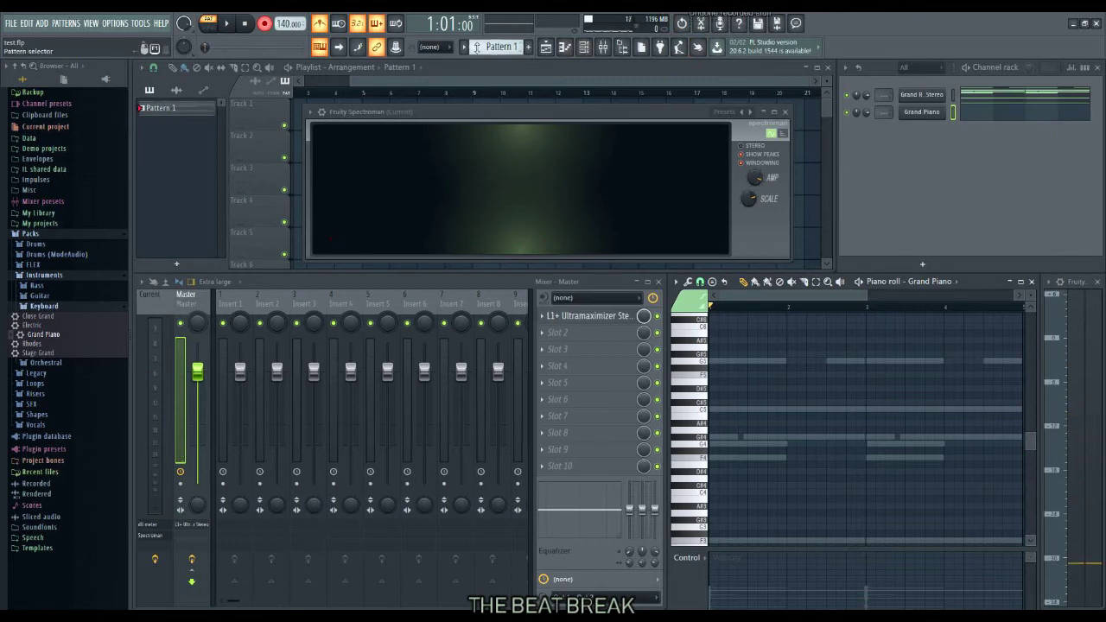
# Test C5 and F4 together, undo the stray F4, and record a new kept take
pyautogui.press('q')
pyautogui.press('v')
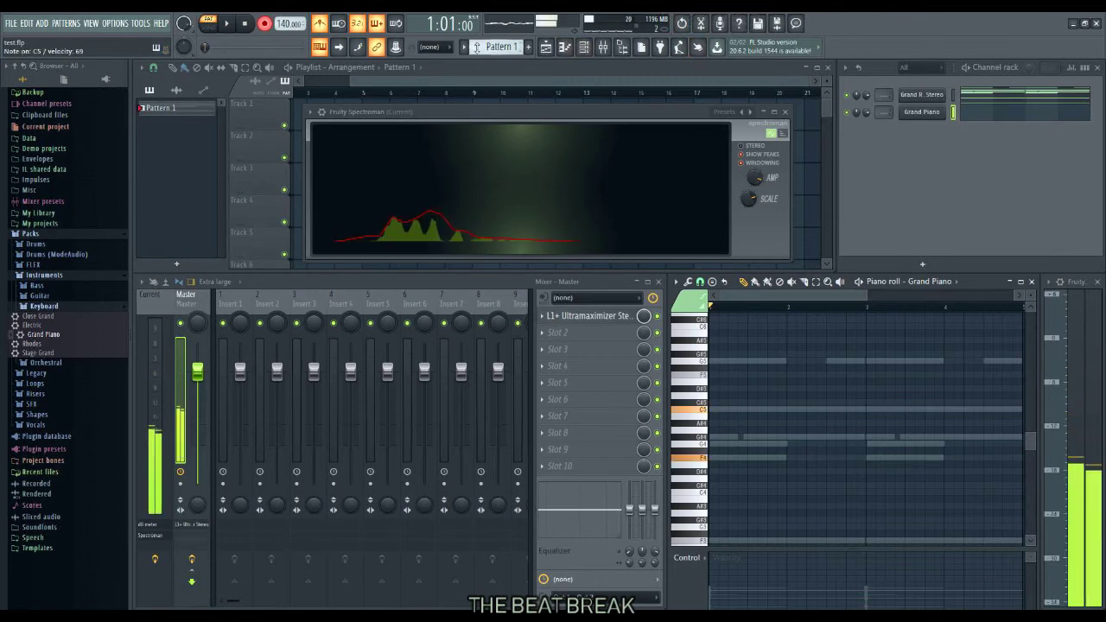
pyautogui.click(229, 25)
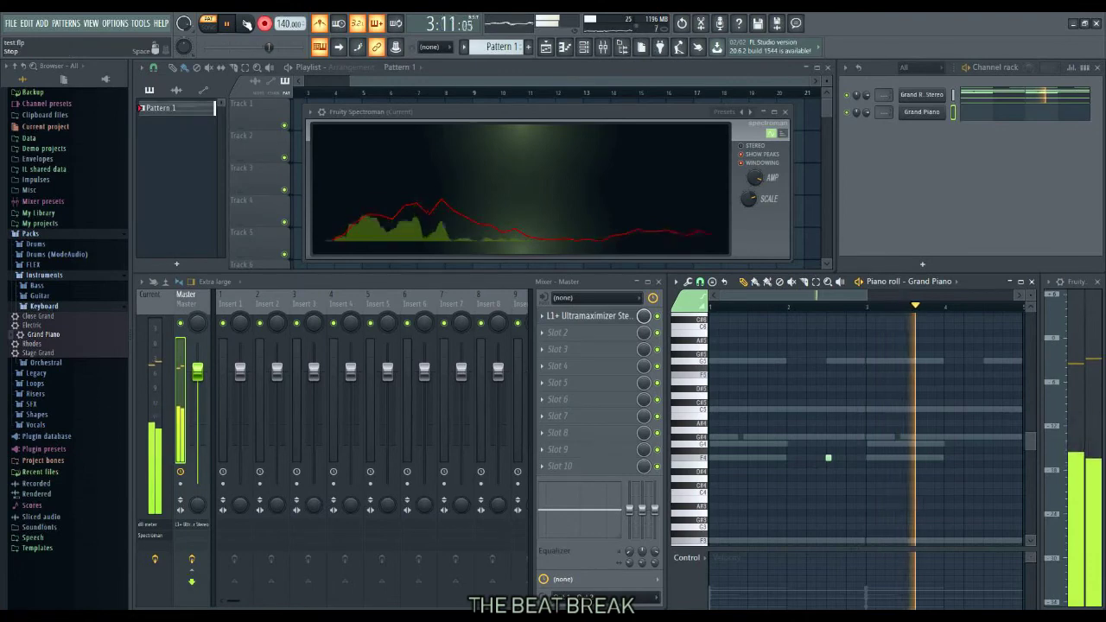
pyautogui.click(244, 24)
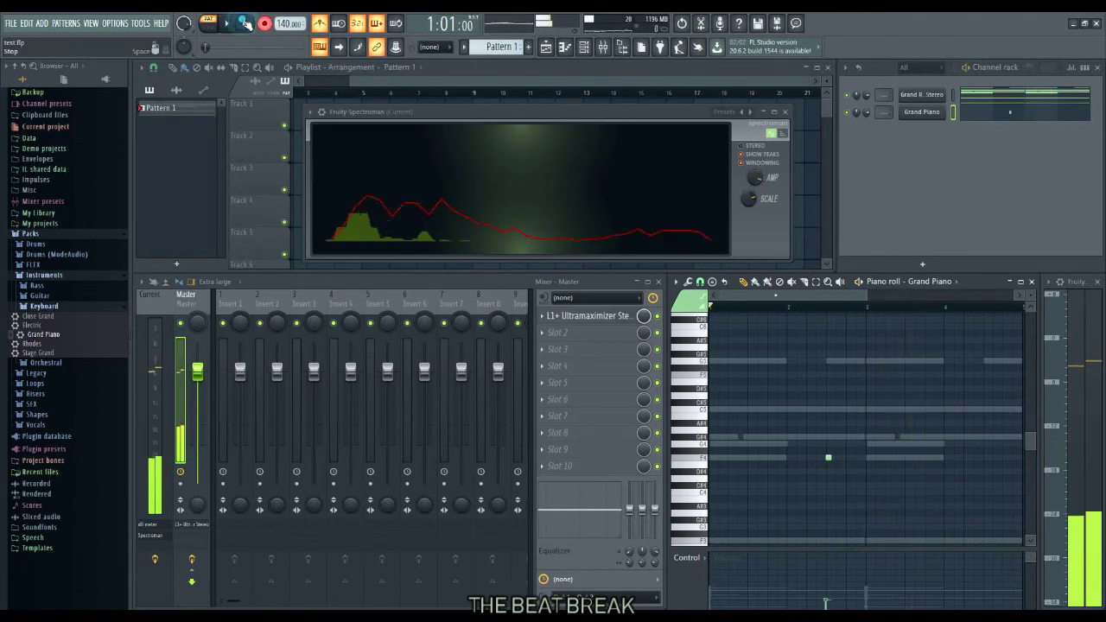
pyautogui.click(681, 23)
pyautogui.click(228, 24)
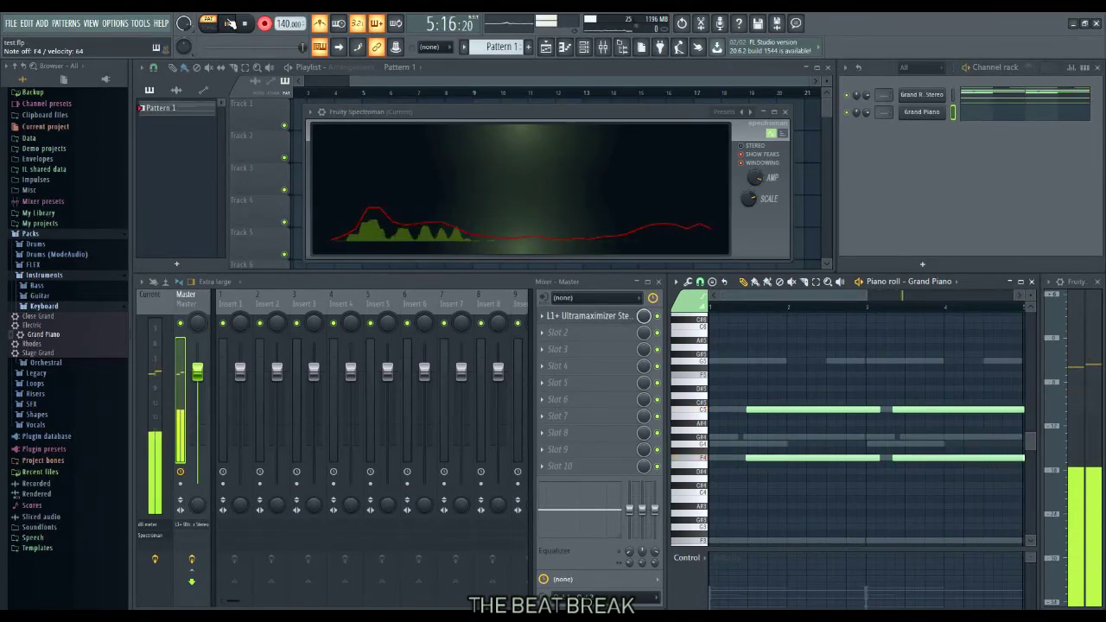
pyautogui.click(227, 23)
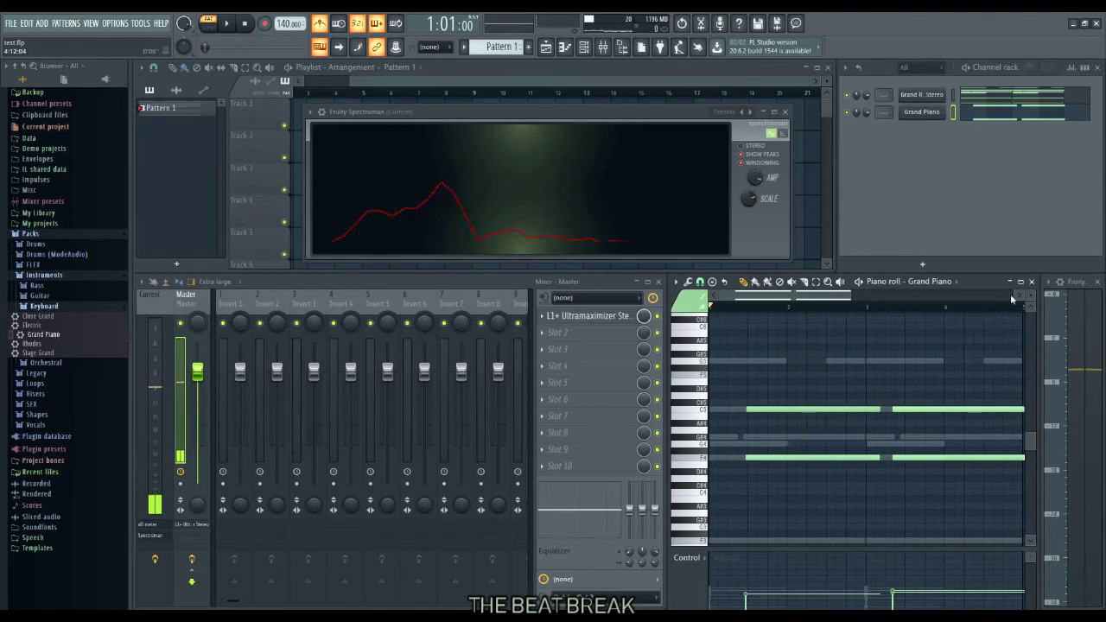
# Apply Quick quantize from the piano roll Tools menu and play back the quantized notes
pyautogui.click(793, 408)
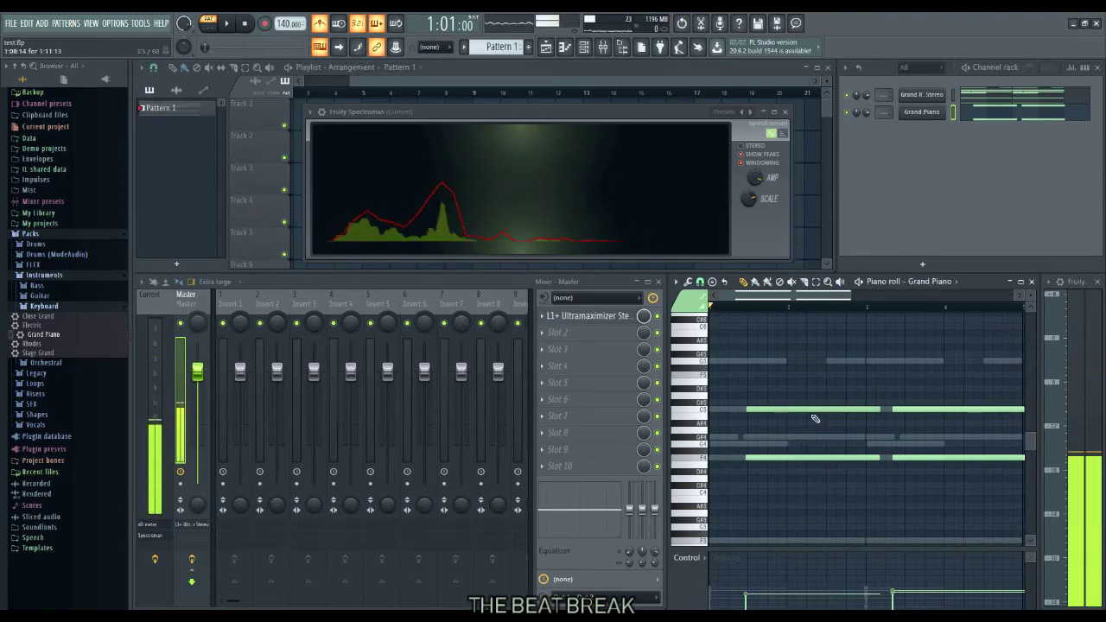
pyautogui.click(700, 282)
pyautogui.click(688, 282)
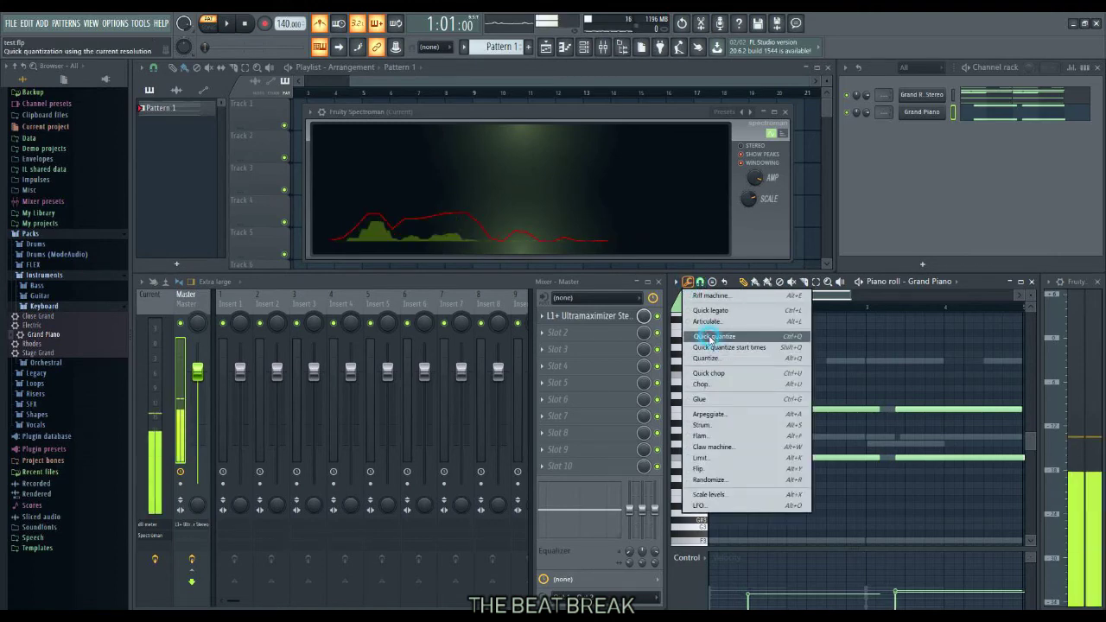
pyautogui.click(710, 337)
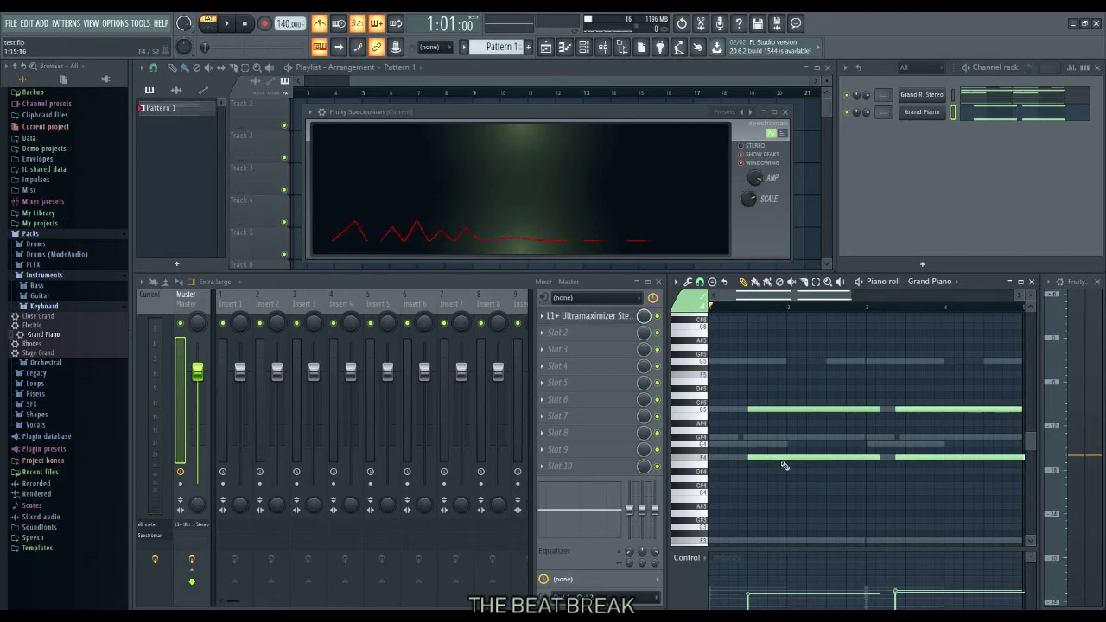
pyautogui.press('space')
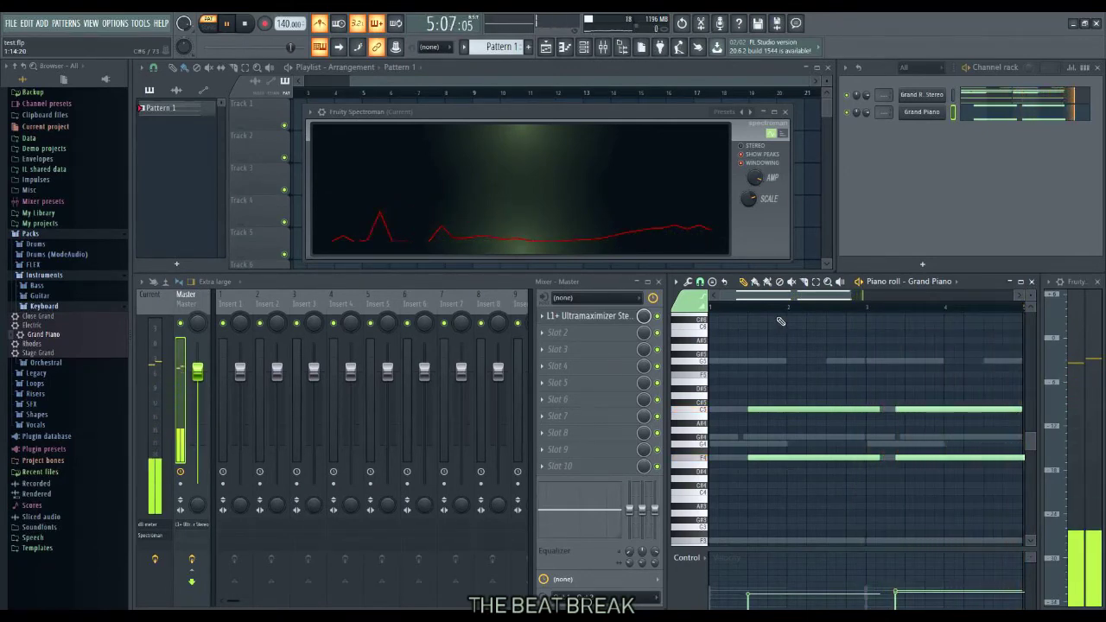
pyautogui.press('space')
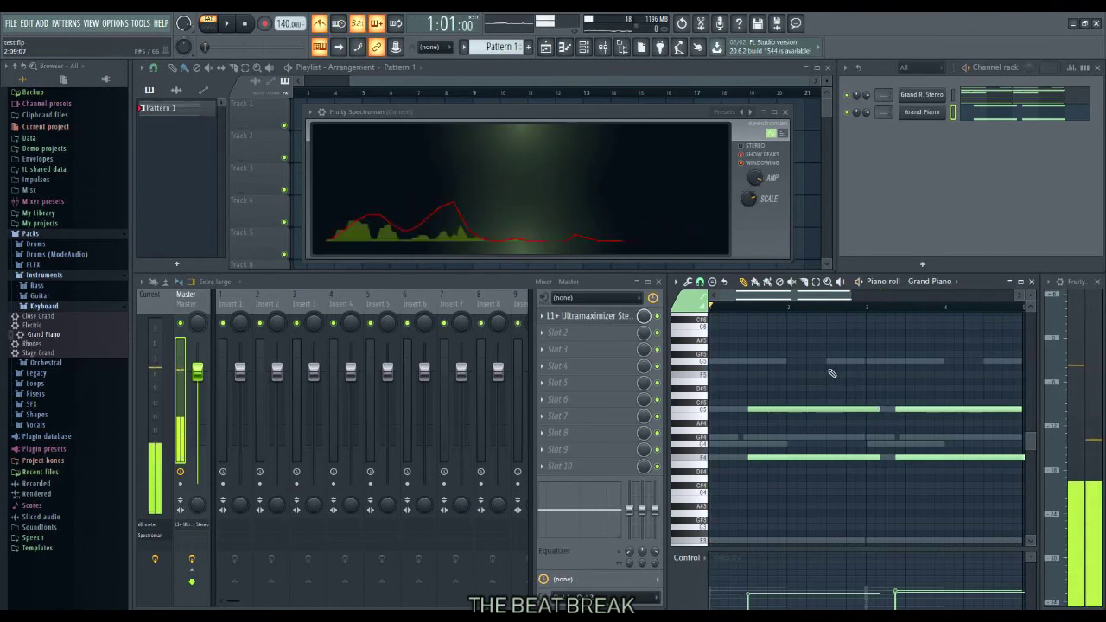
# Select the first F4 and C5 notes, cut them at bar 3, and slice the later notes near bar 5
pyautogui.moveTo(834, 382); pyautogui.dragTo(843, 517)
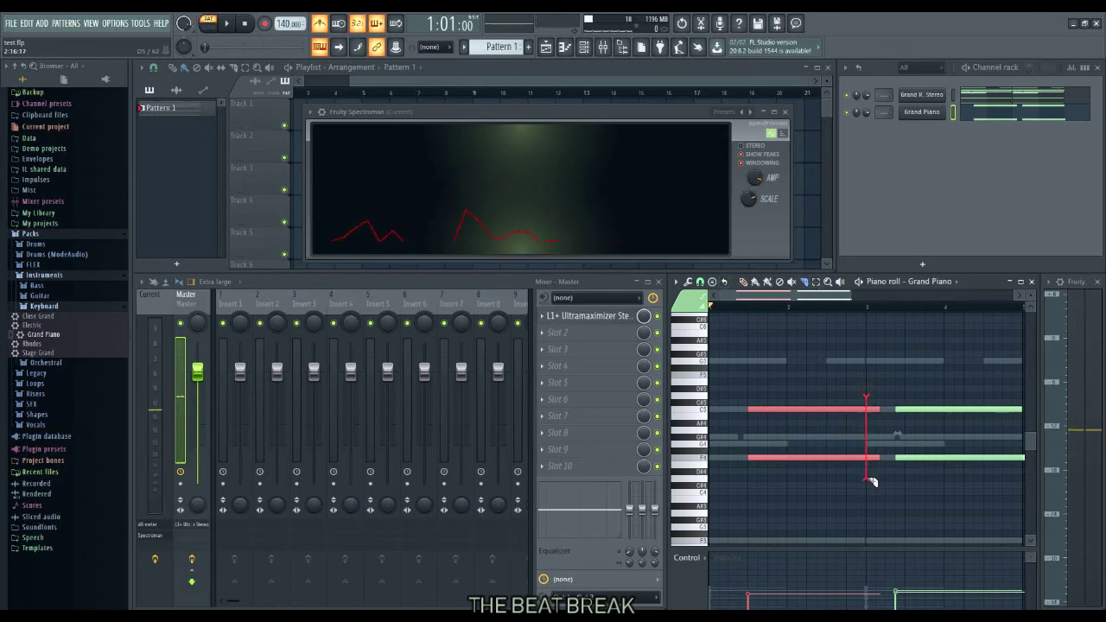
pyautogui.moveTo(870, 477); pyautogui.dragTo(871, 471)
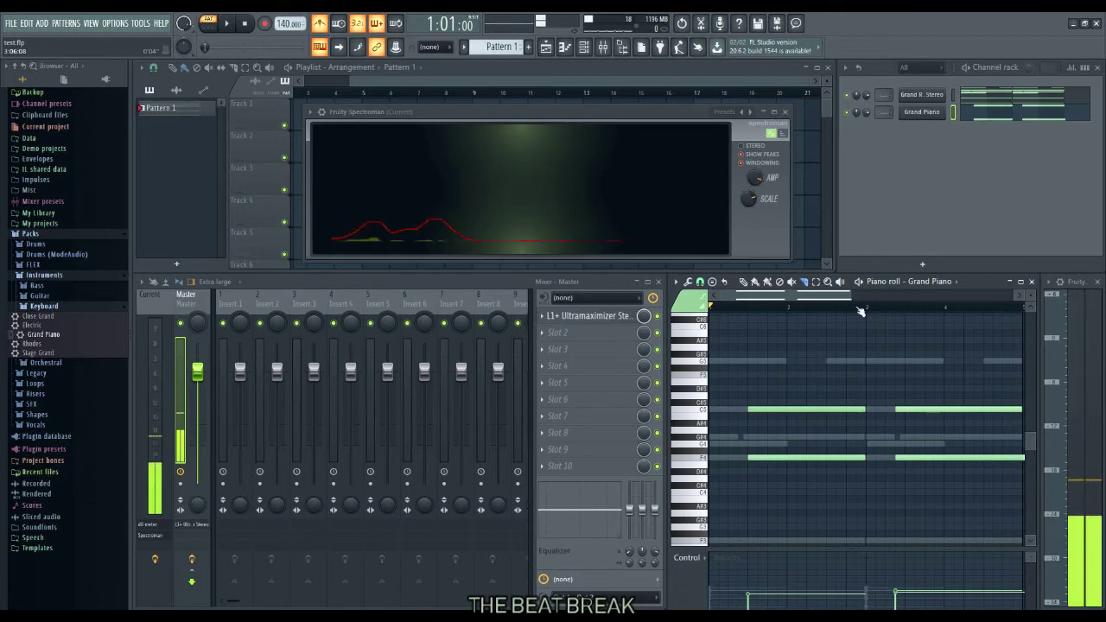
pyautogui.scroll(2, 856, 311)
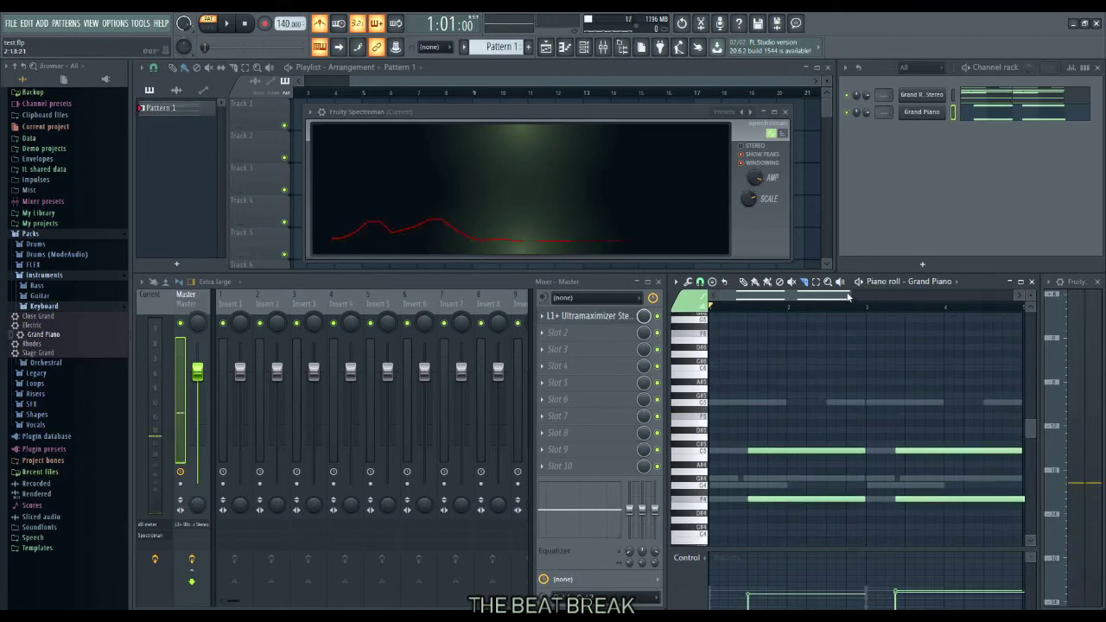
pyautogui.moveTo(848, 297); pyautogui.dragTo(870, 296)
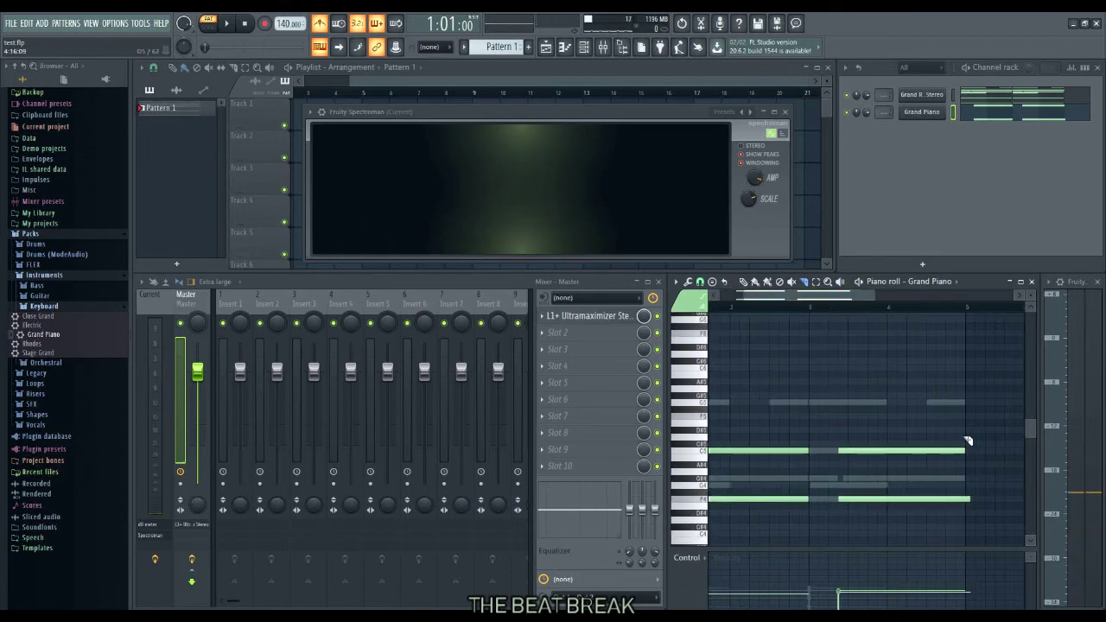
pyautogui.moveTo(966, 442); pyautogui.dragTo(968, 529)
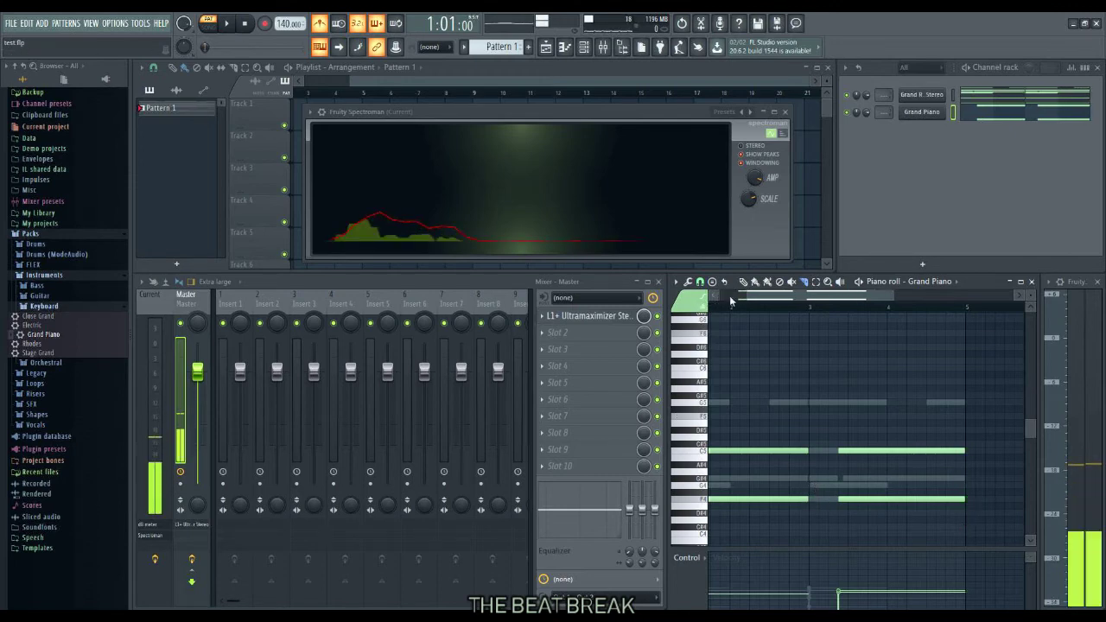
pyautogui.moveTo(781, 298); pyautogui.dragTo(759, 301)
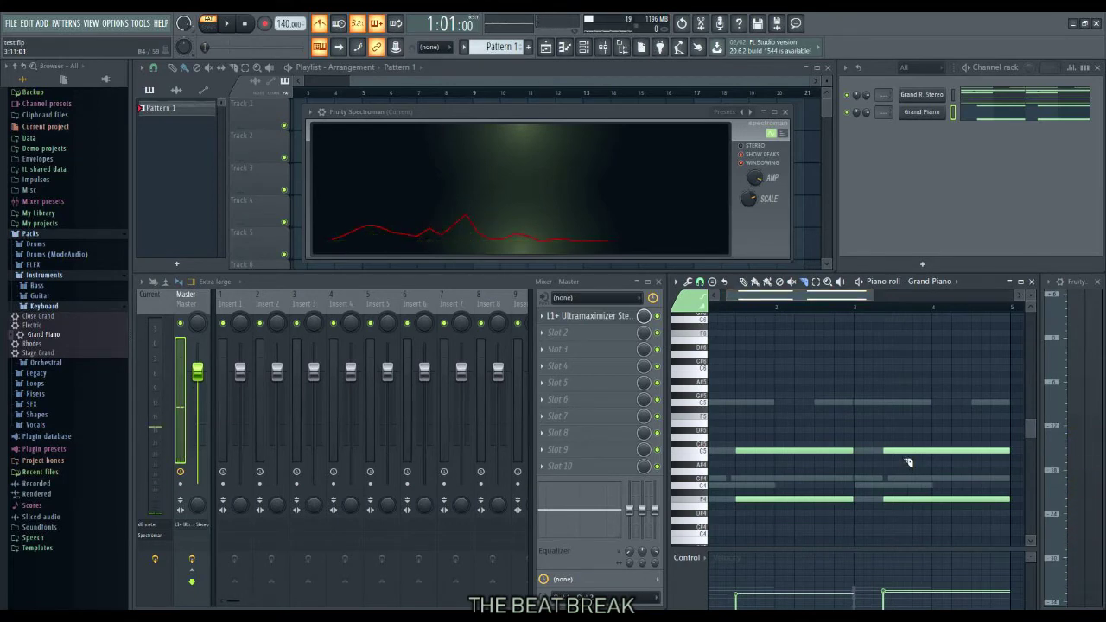
pyautogui.moveTo(772, 299); pyautogui.dragTo(759, 300)
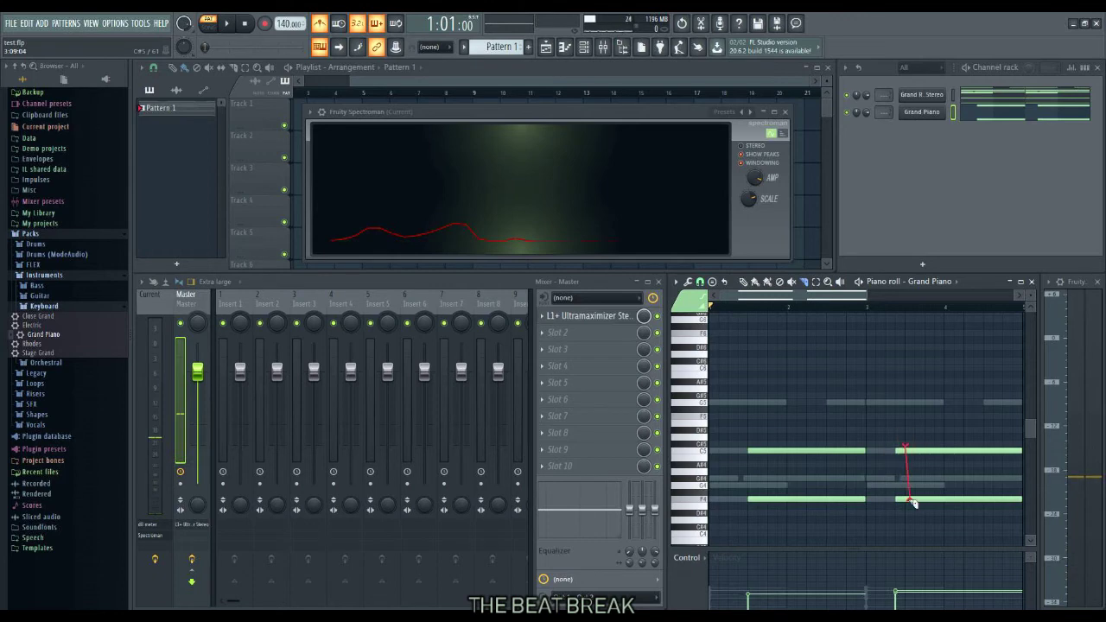
# Slice the later C5 and F4 notes after bar 3, trim them again, and play the cuts
pyautogui.moveTo(913, 503); pyautogui.dragTo(910, 521)
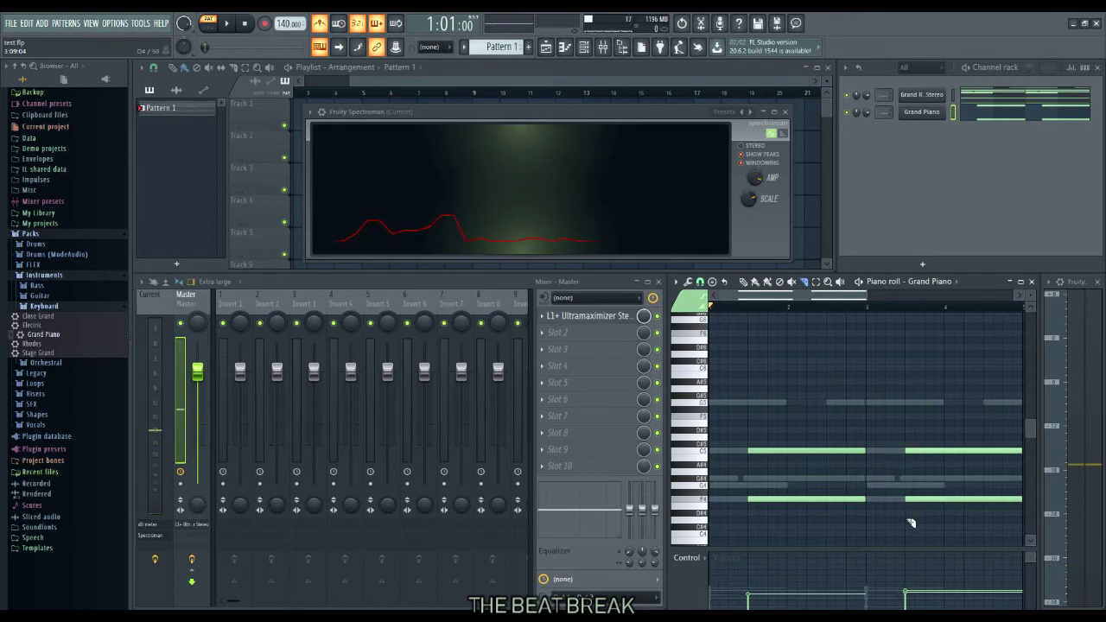
pyautogui.click(930, 451)
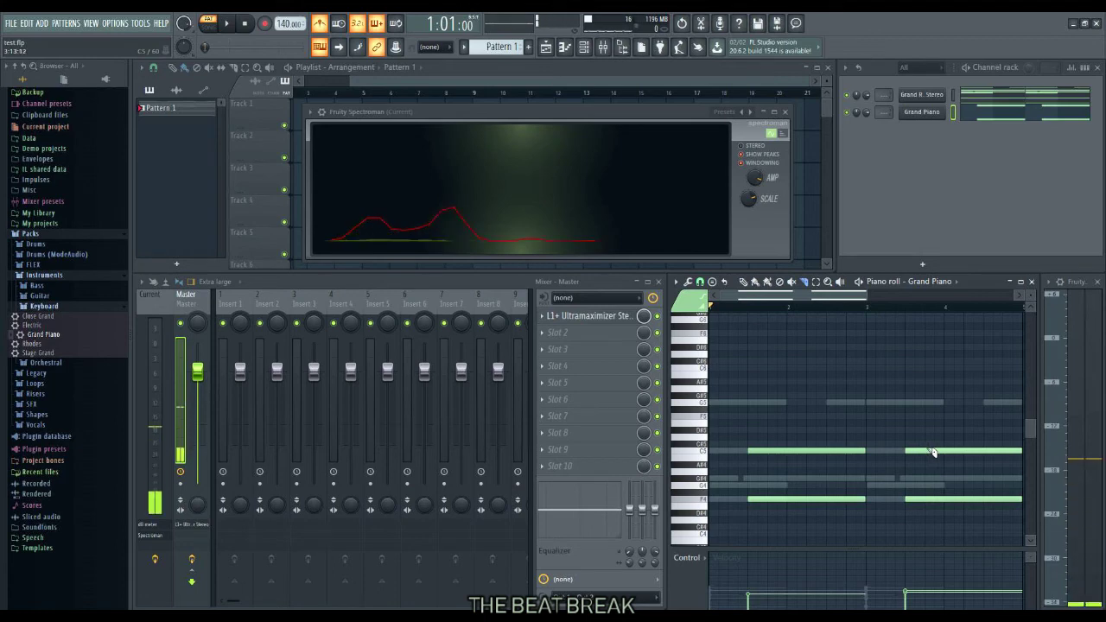
pyautogui.press('space')
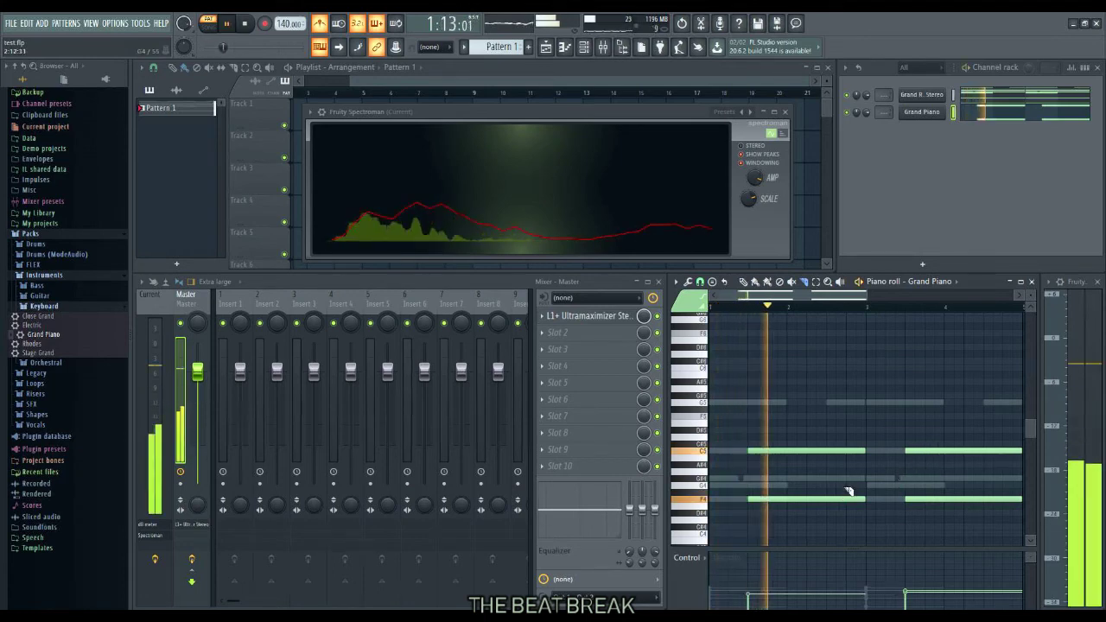
pyautogui.press('space')
pyautogui.moveTo(767, 445); pyautogui.dragTo(769, 508)
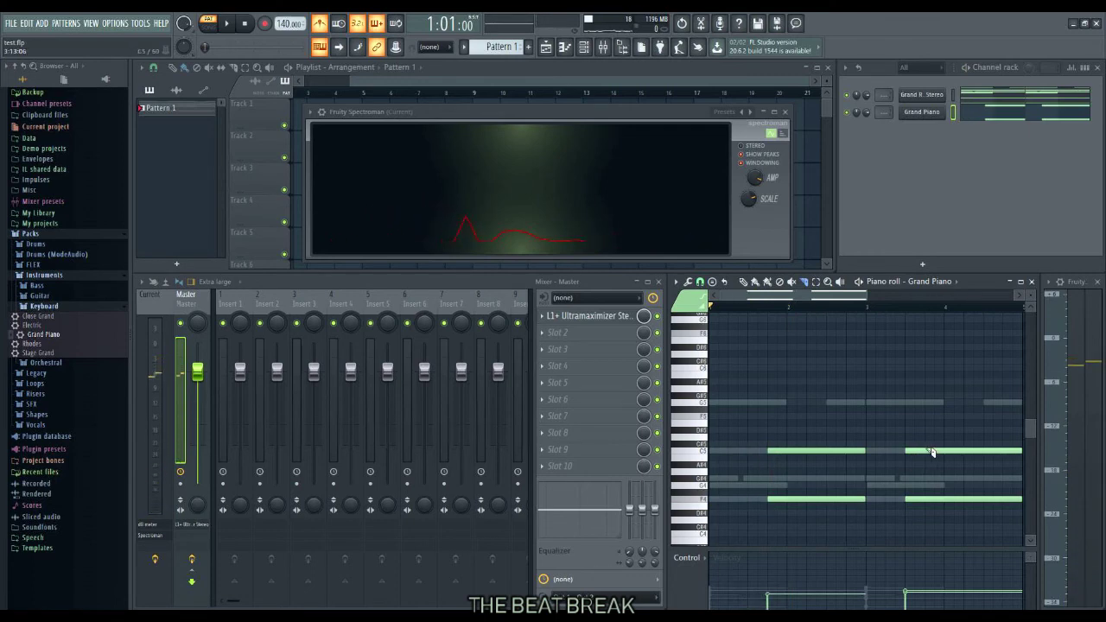
pyautogui.press('space')
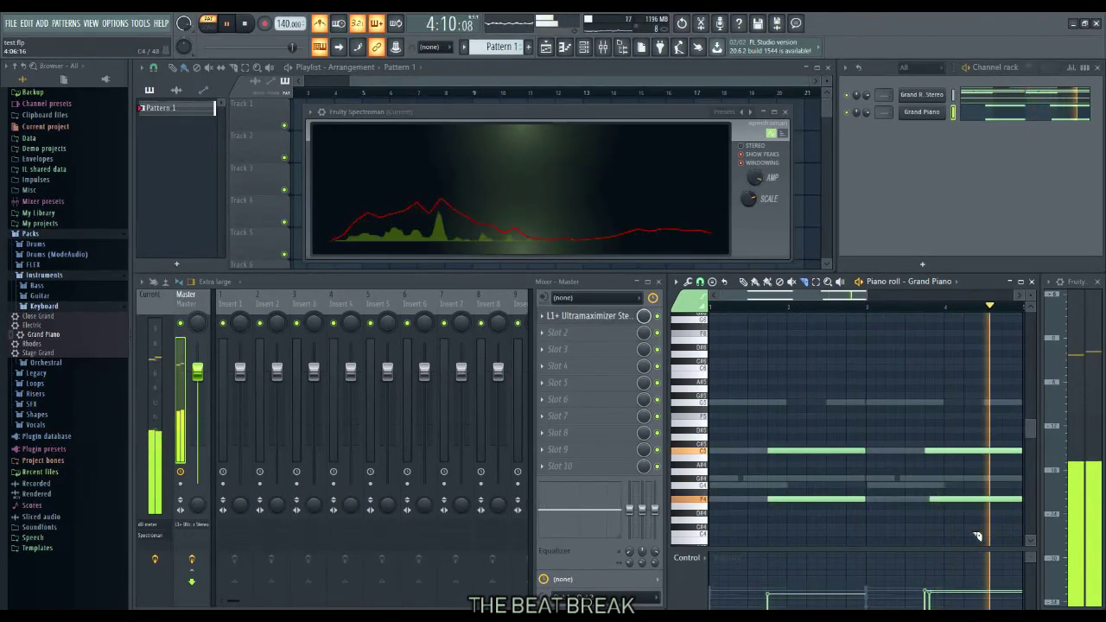
pyautogui.press('space')
pyautogui.press('space')
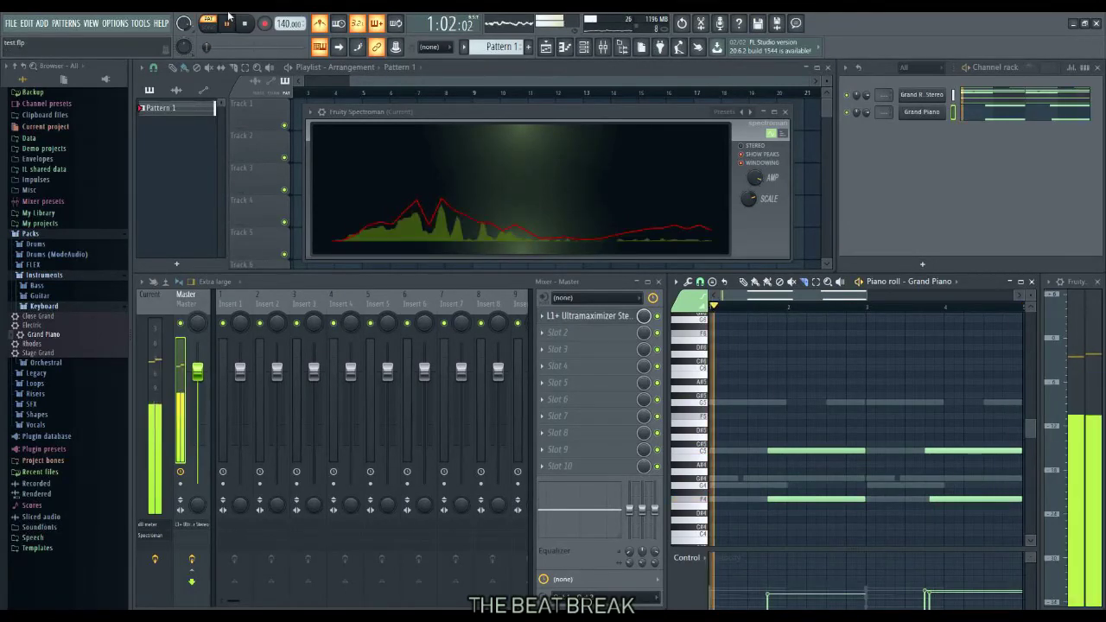
pyautogui.press('space')
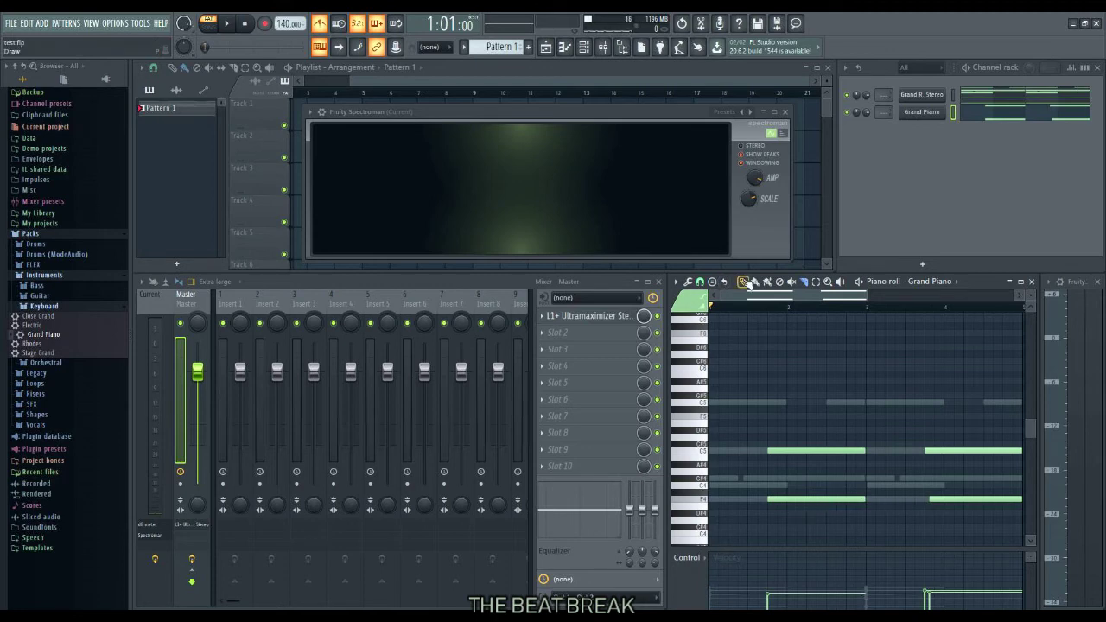
pyautogui.click(929, 497)
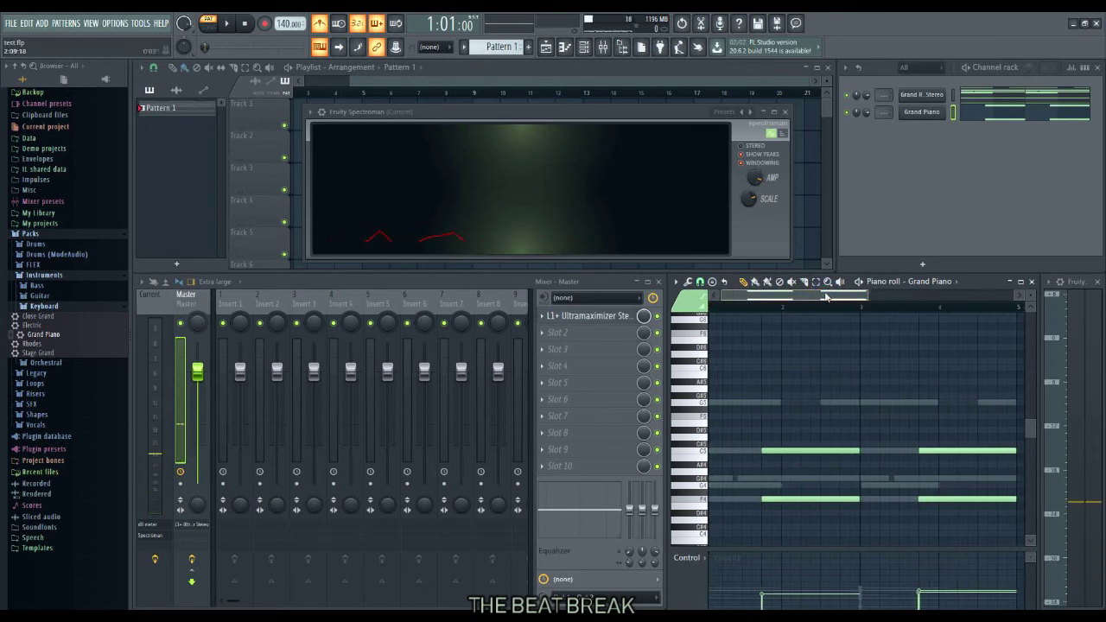
pyautogui.press('space')
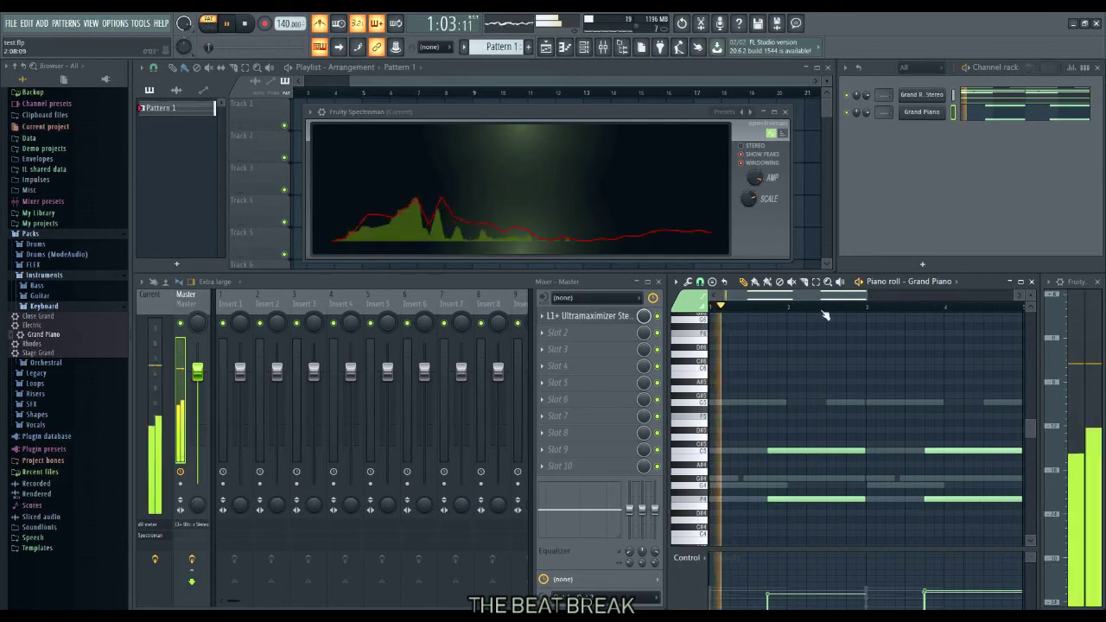
pyautogui.press('space')
# Select the first C5 note, enlarge the velocity lane and play the pattern
pyautogui.click(780, 450)
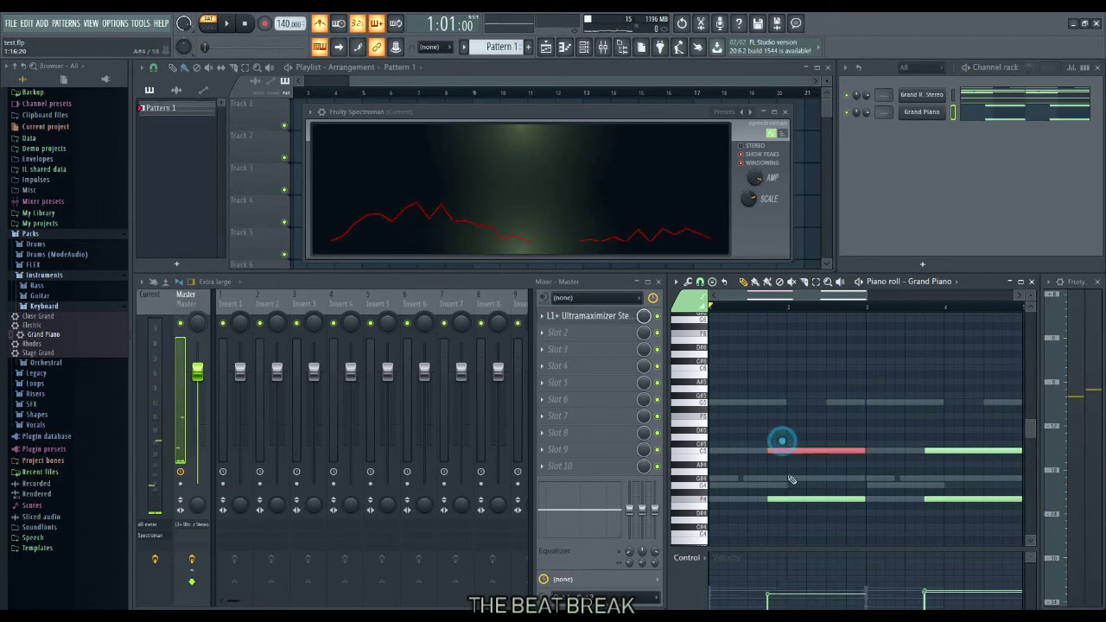
pyautogui.scroll(-3, 802, 536)
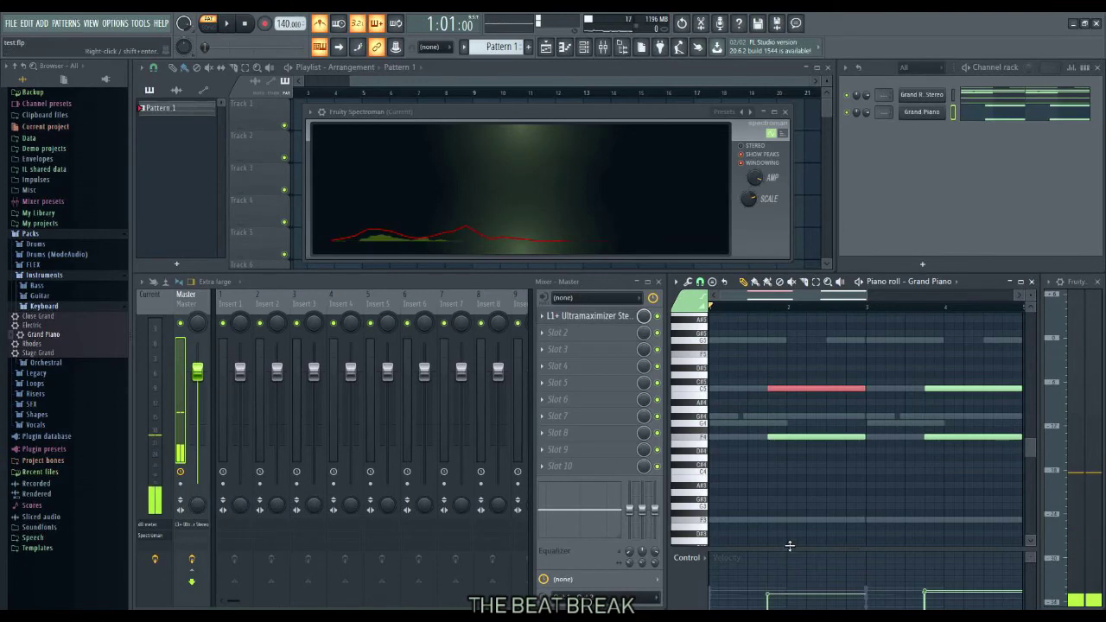
pyautogui.moveTo(789, 548); pyautogui.dragTo(786, 499)
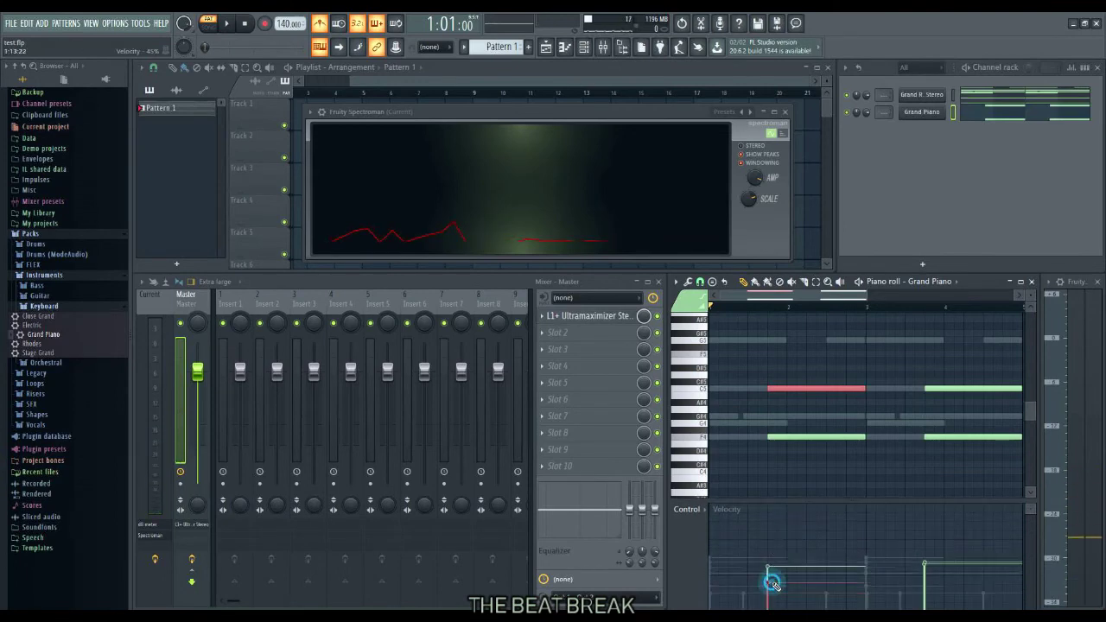
pyautogui.press('space')
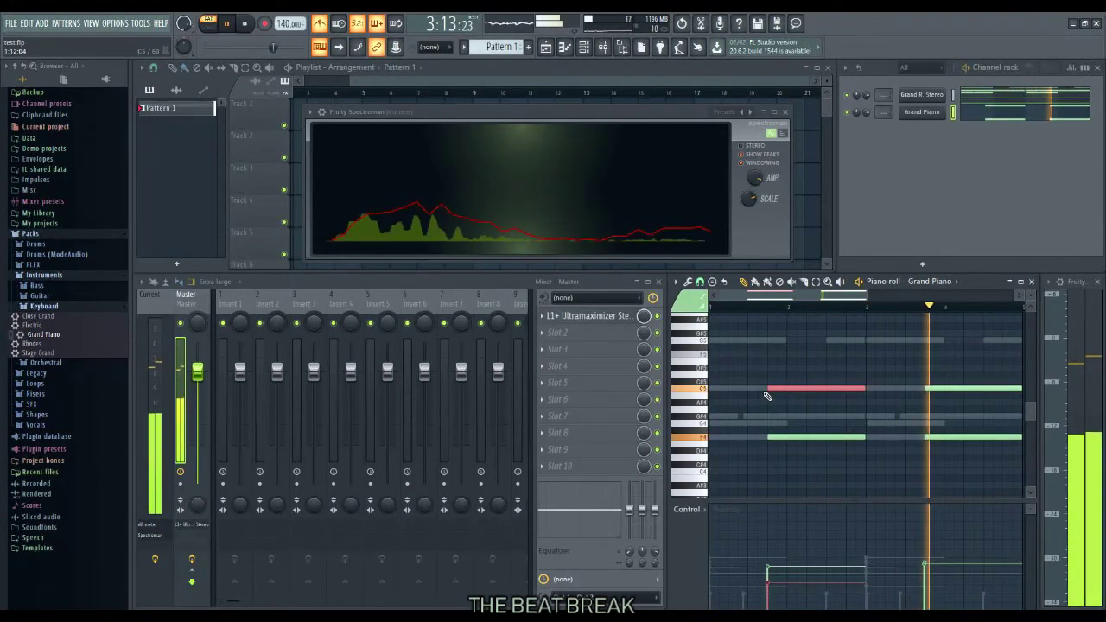
pyautogui.press('space')
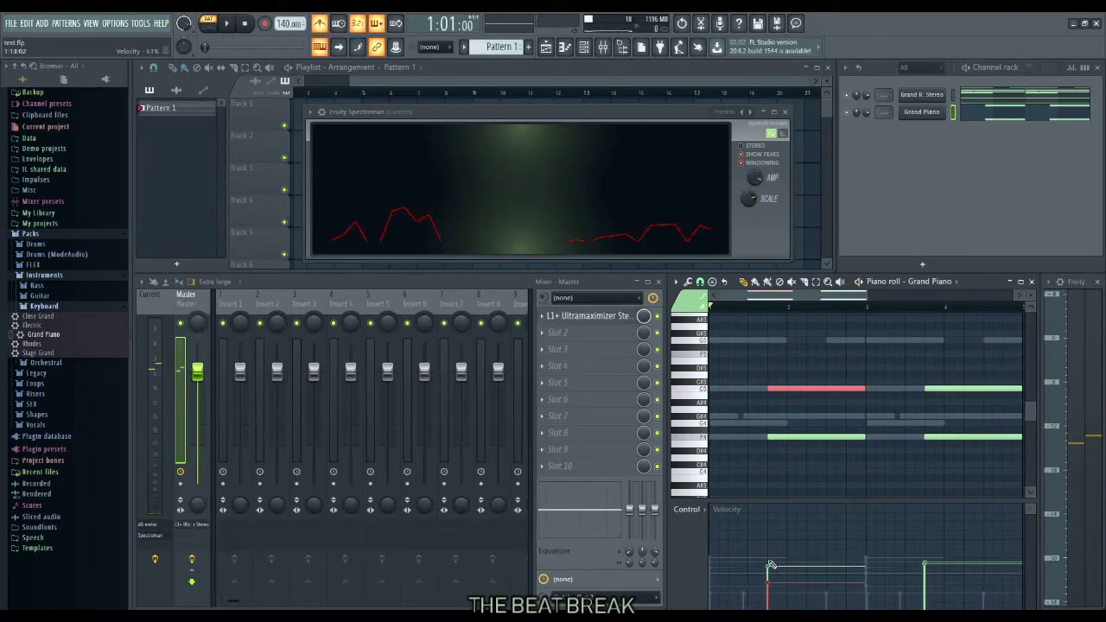
# Raise the first C5 note's velocity slightly while the pattern plays
pyautogui.click(793, 435)
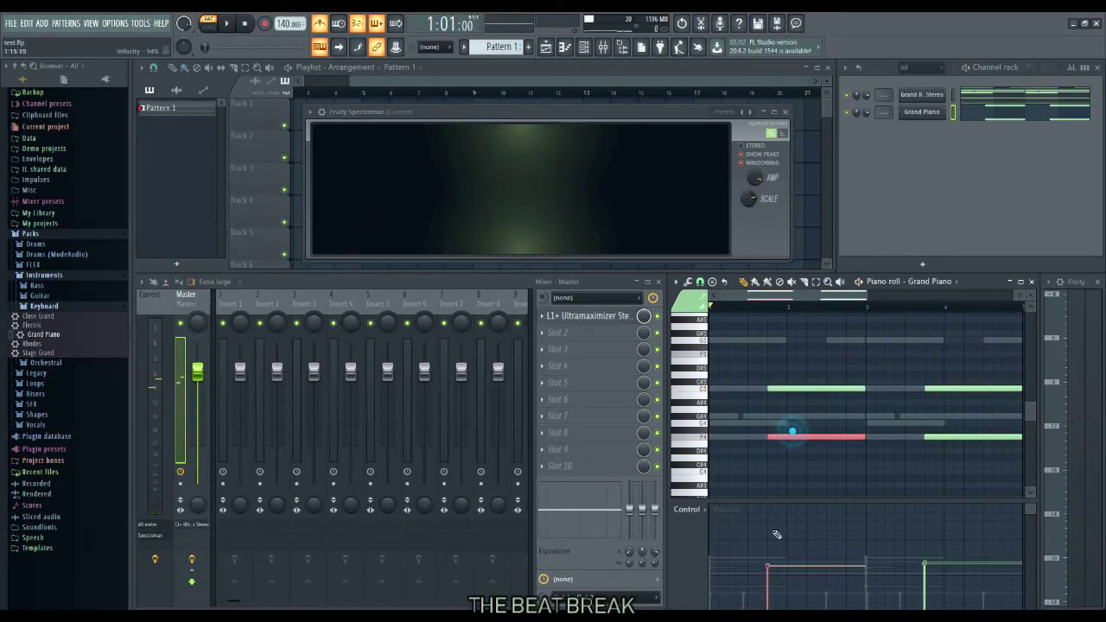
pyautogui.click(795, 387)
pyautogui.press('space')
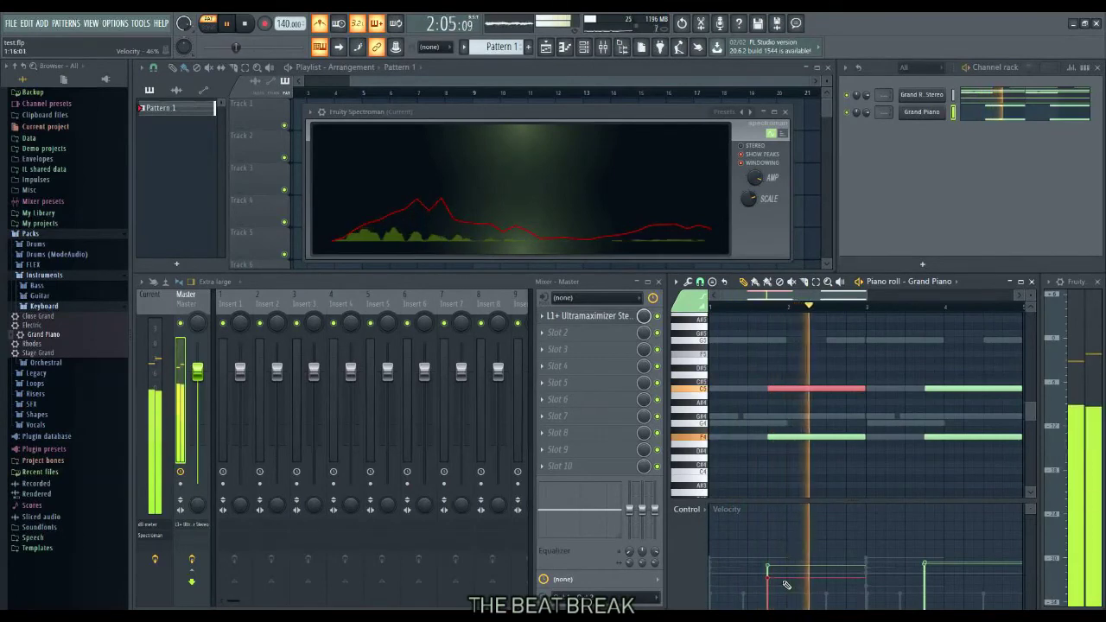
pyautogui.click(773, 572)
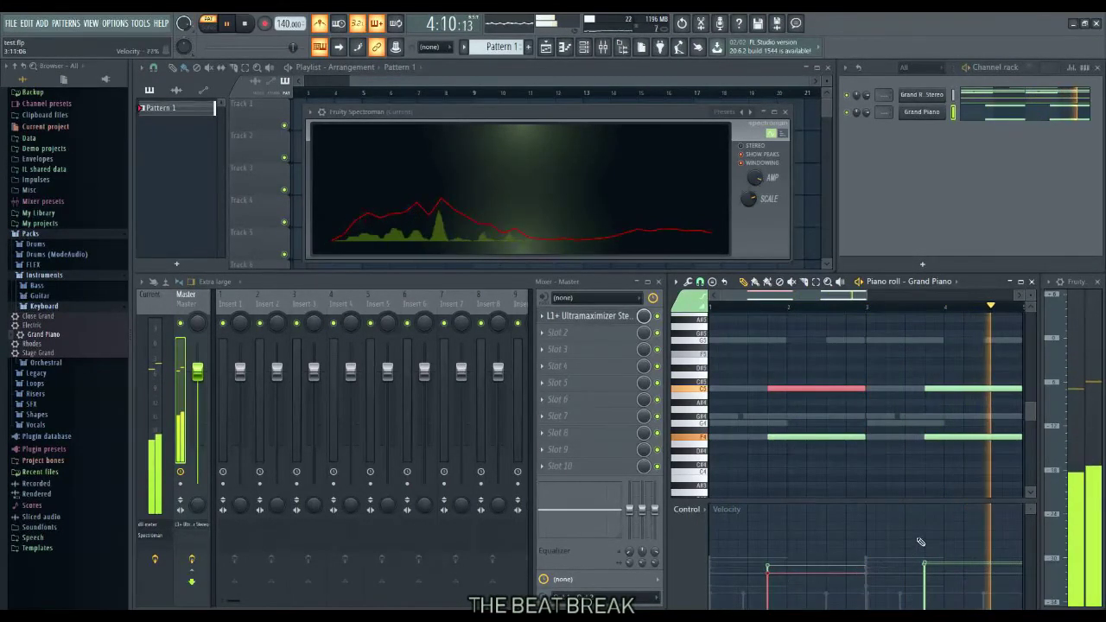
pyautogui.press('space')
# Select the right-hand C5 and F4 notes and play the chords
pyautogui.click(976, 383)
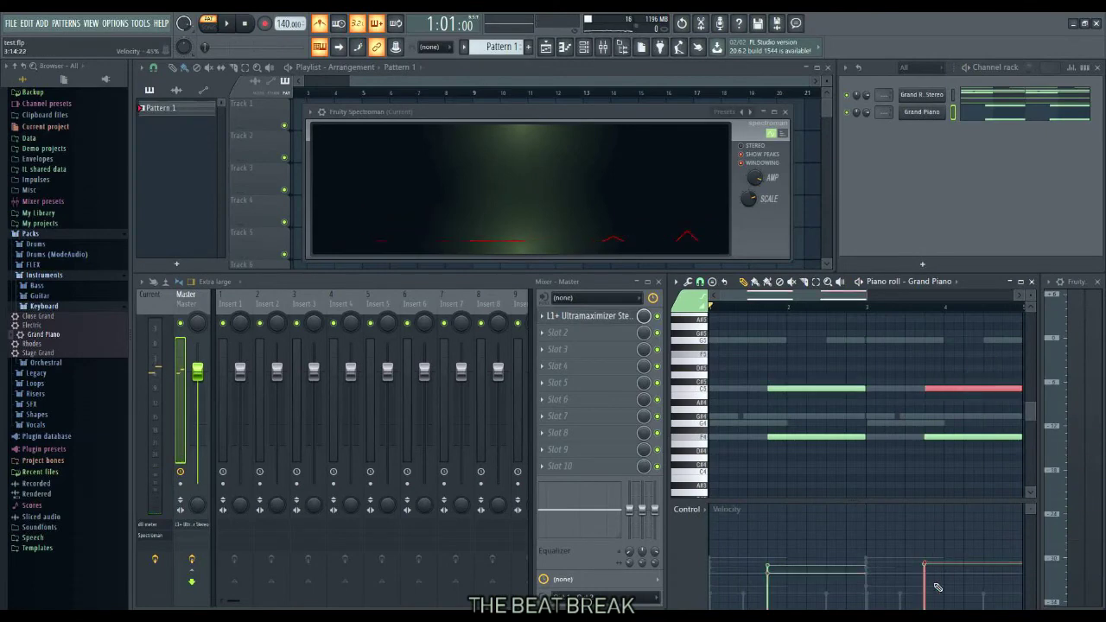
pyautogui.click(954, 436)
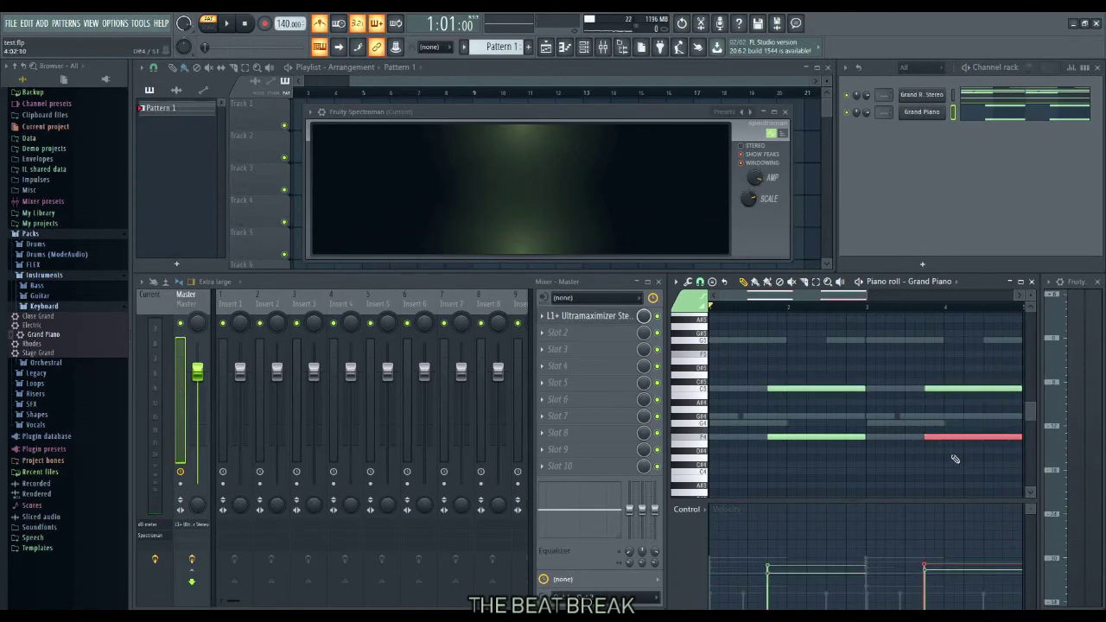
pyautogui.press('space')
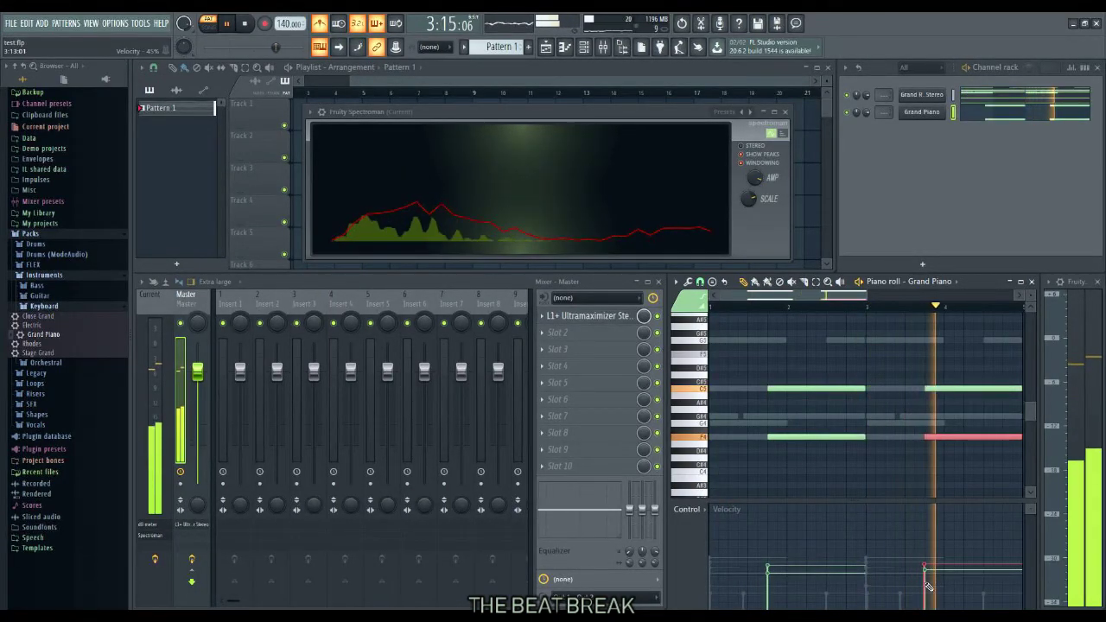
pyautogui.press('space')
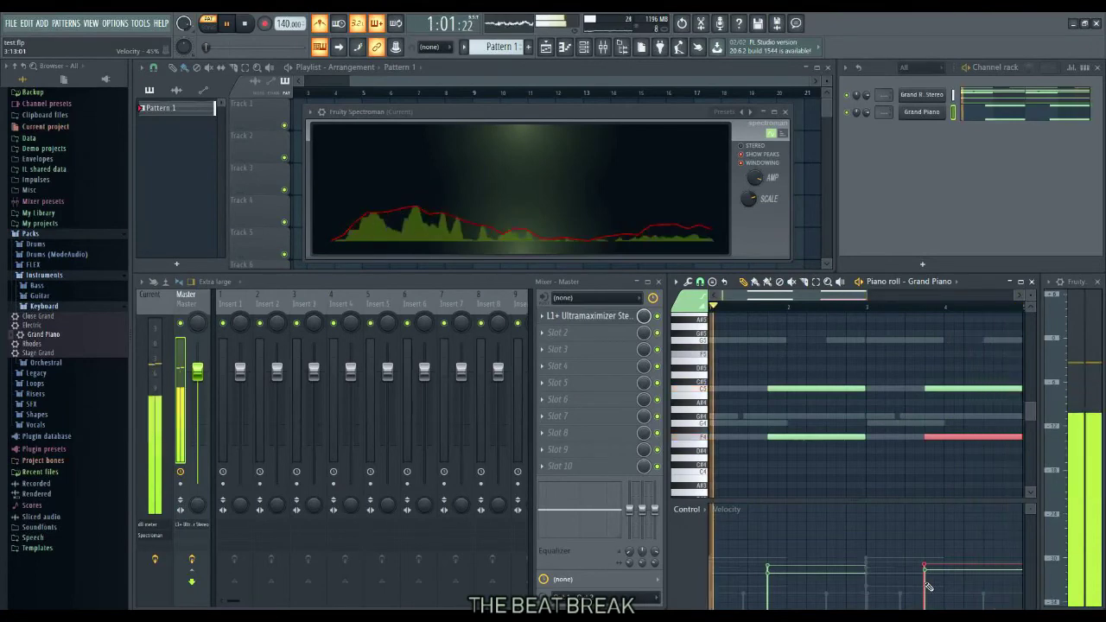
# Raise the first C5 note's velocity further, set the second C5's velocity, and deselect
pyautogui.click(796, 390)
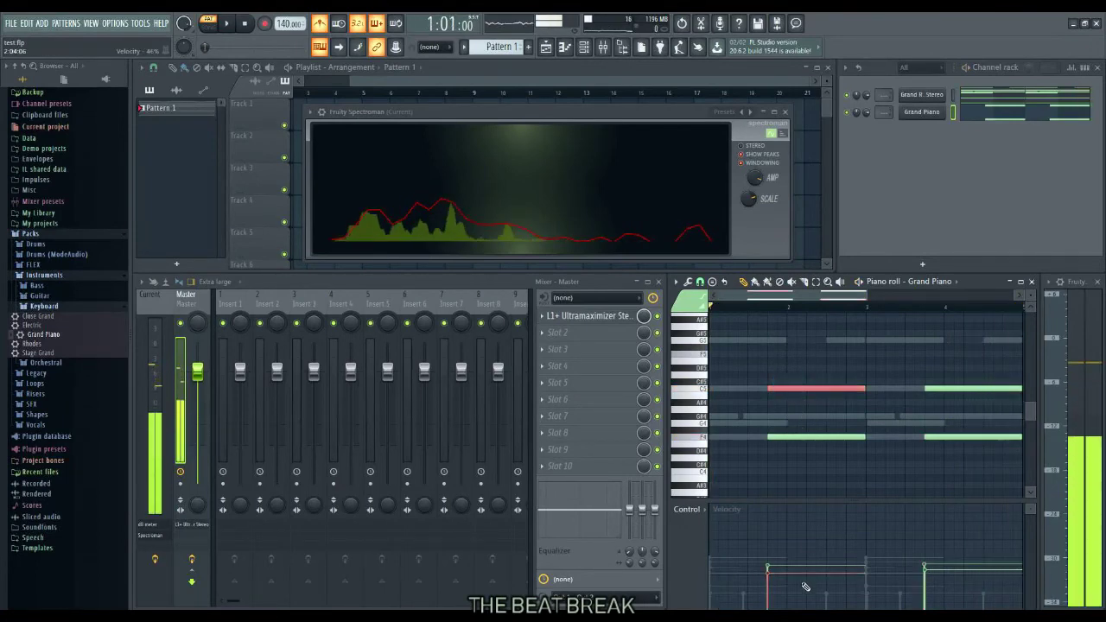
pyautogui.click(769, 559)
pyautogui.click(961, 388)
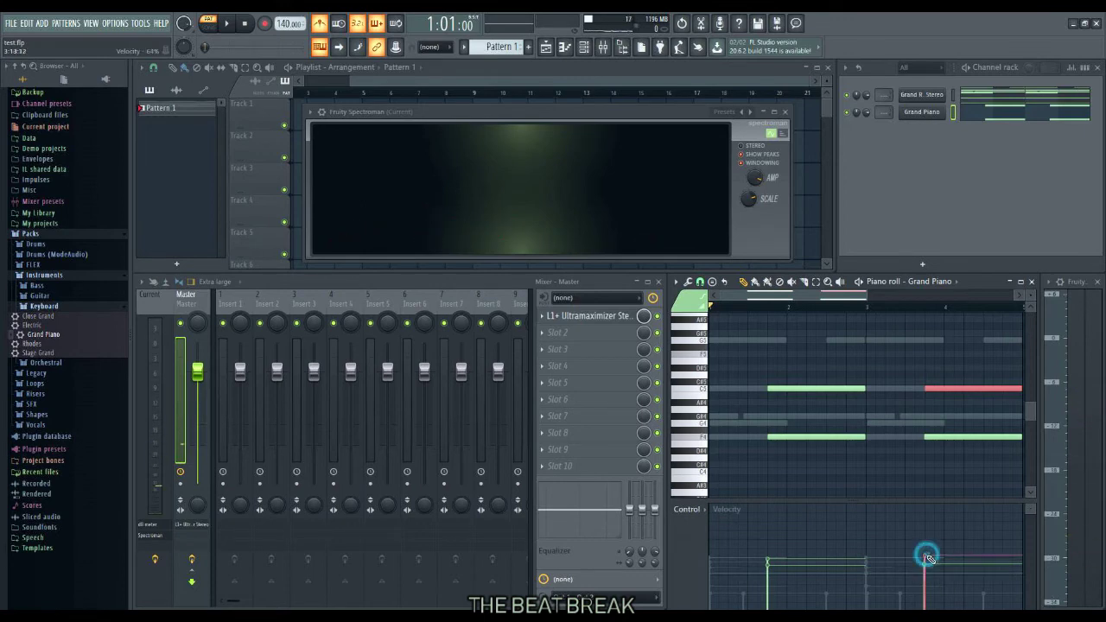
pyautogui.press('space')
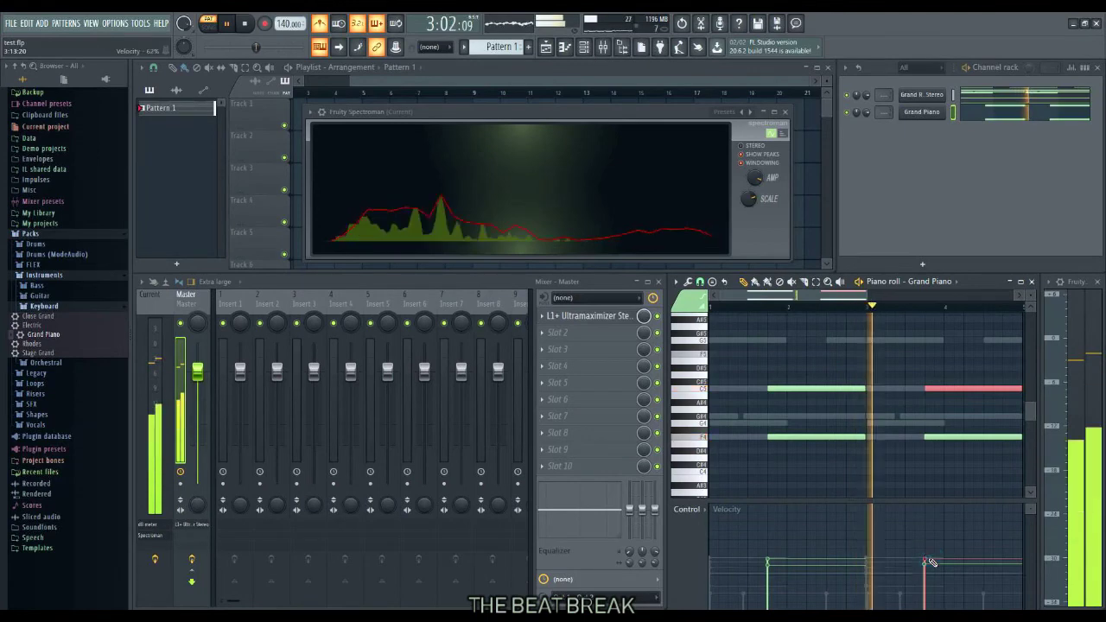
pyautogui.click(927, 563)
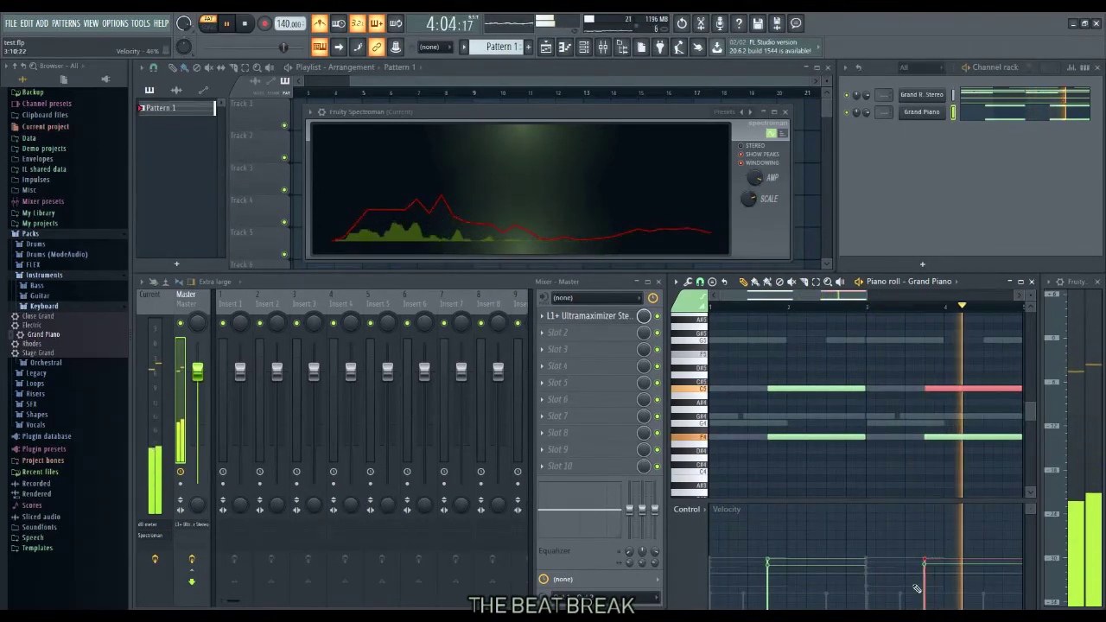
pyautogui.press('space')
pyautogui.rightClick(901, 469)
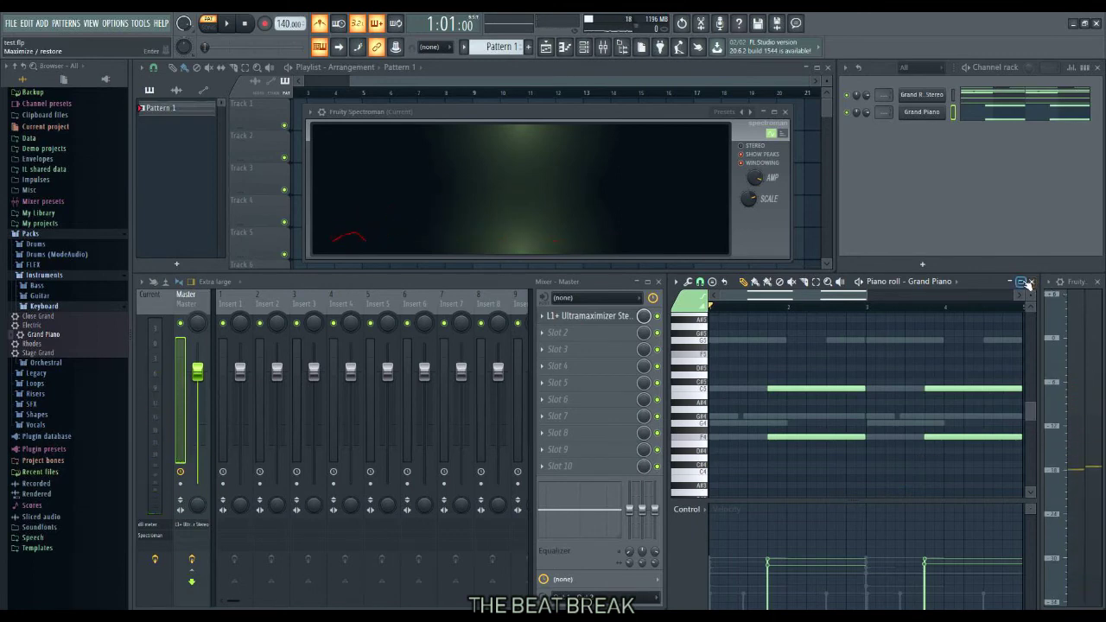
# Show the Grand Rhapsody Piano Stereo notes in the piano roll, zoom out, and play them through
pyautogui.click(1006, 95)
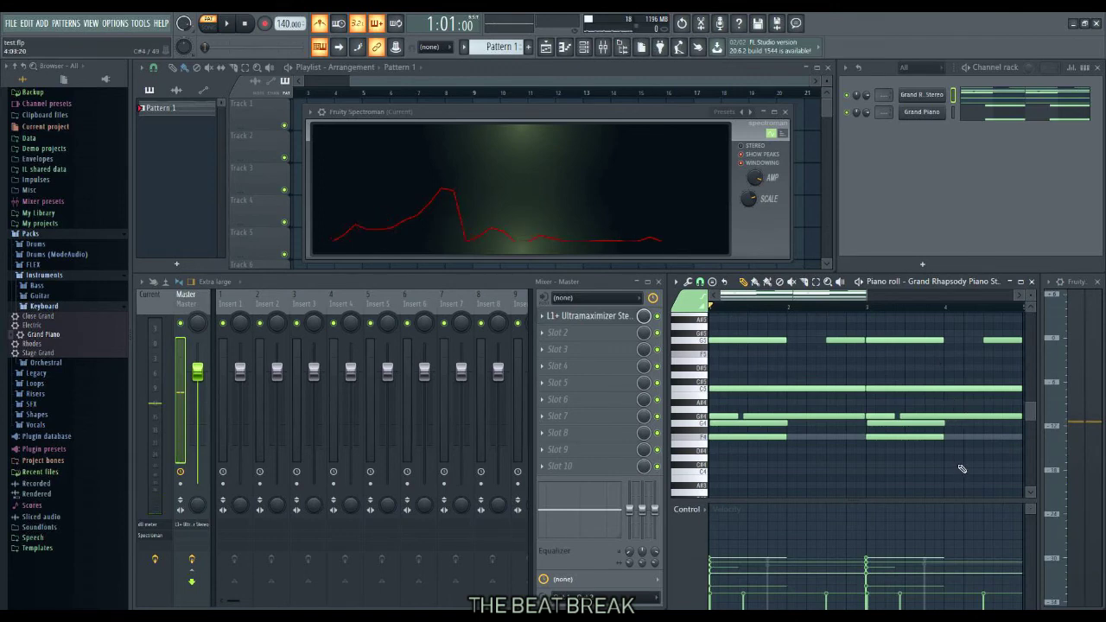
pyautogui.scroll(-2, 962, 470)
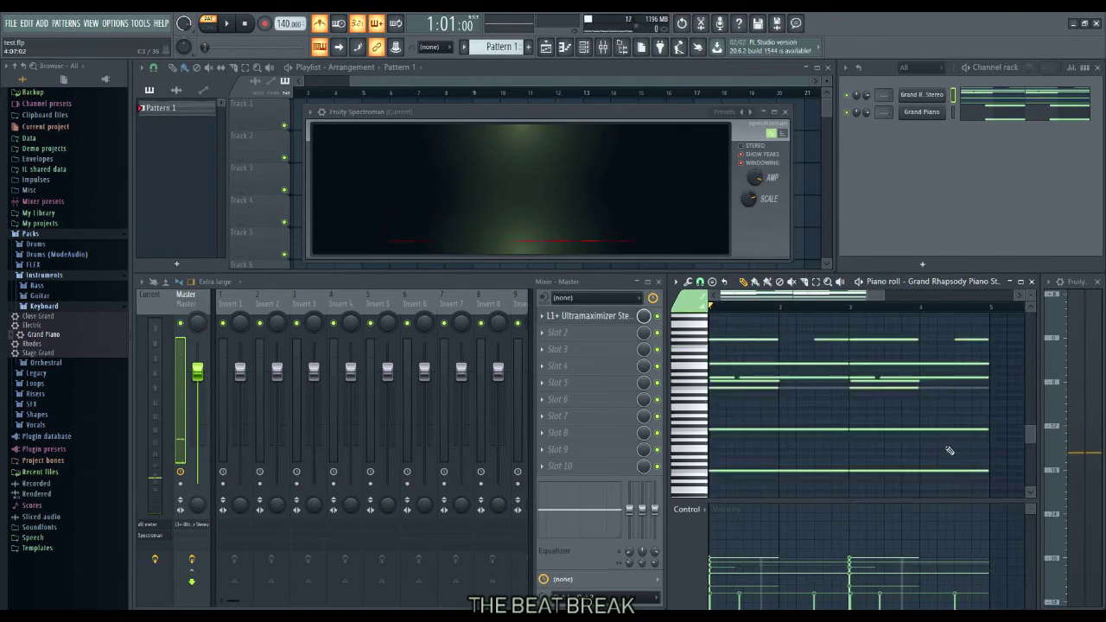
pyautogui.press('space')
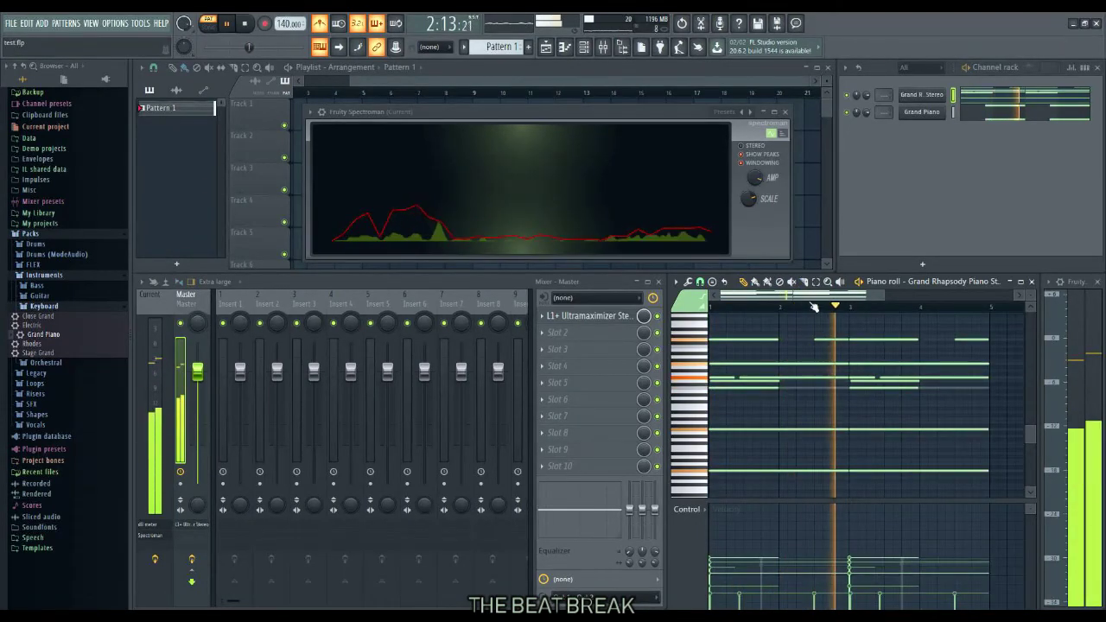
pyautogui.press('space')
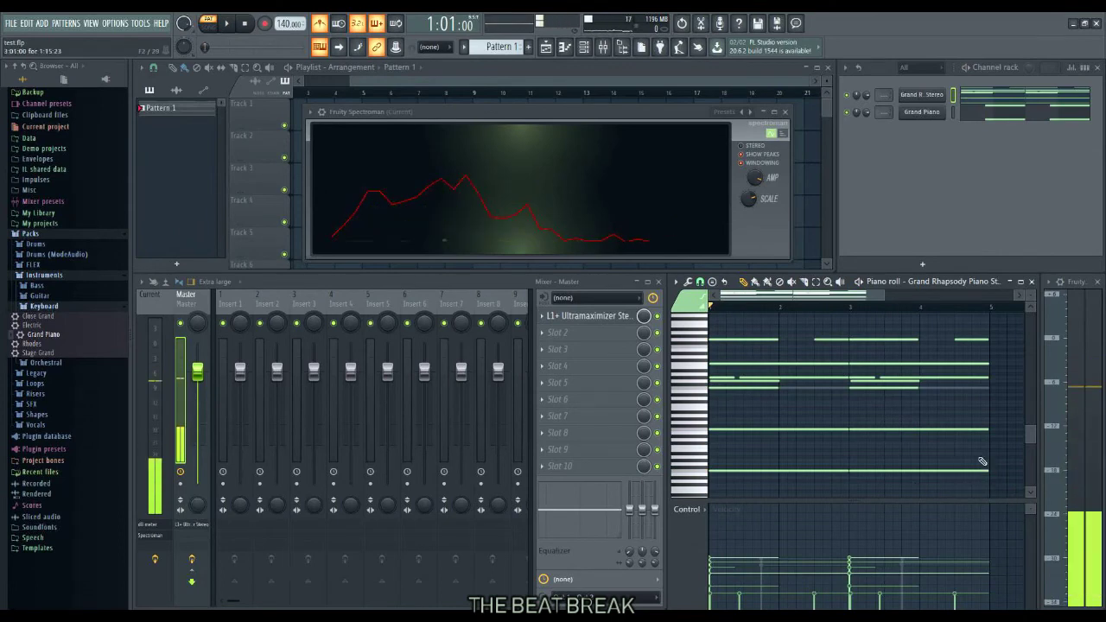
# Slice a short piece off the end of the lowest note and replay the pattern to hear it
pyautogui.press('c')
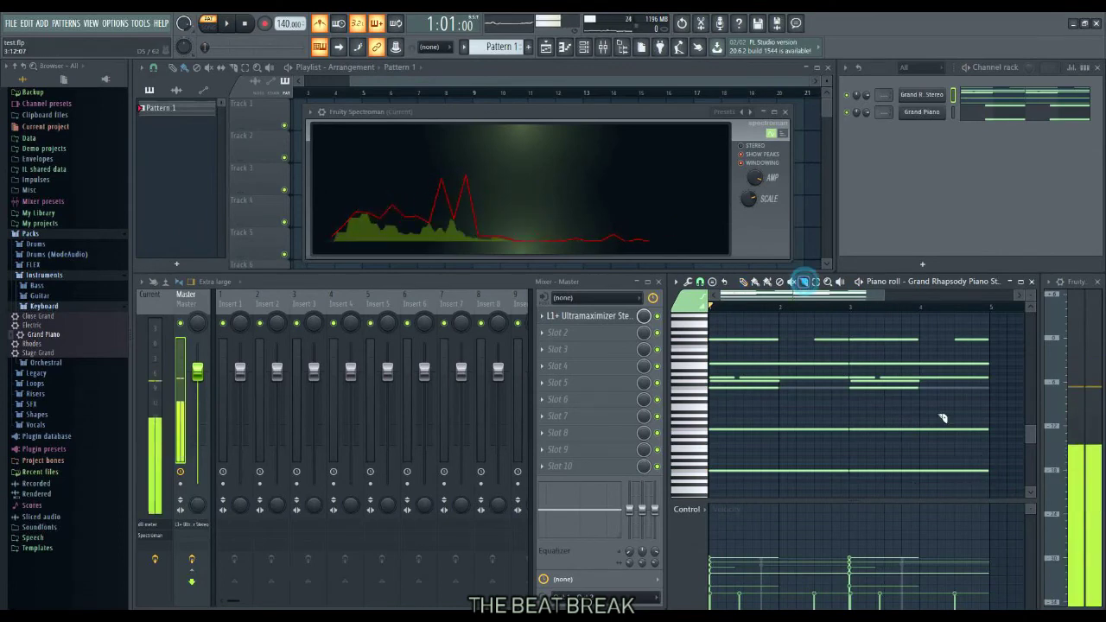
pyautogui.click(982, 471)
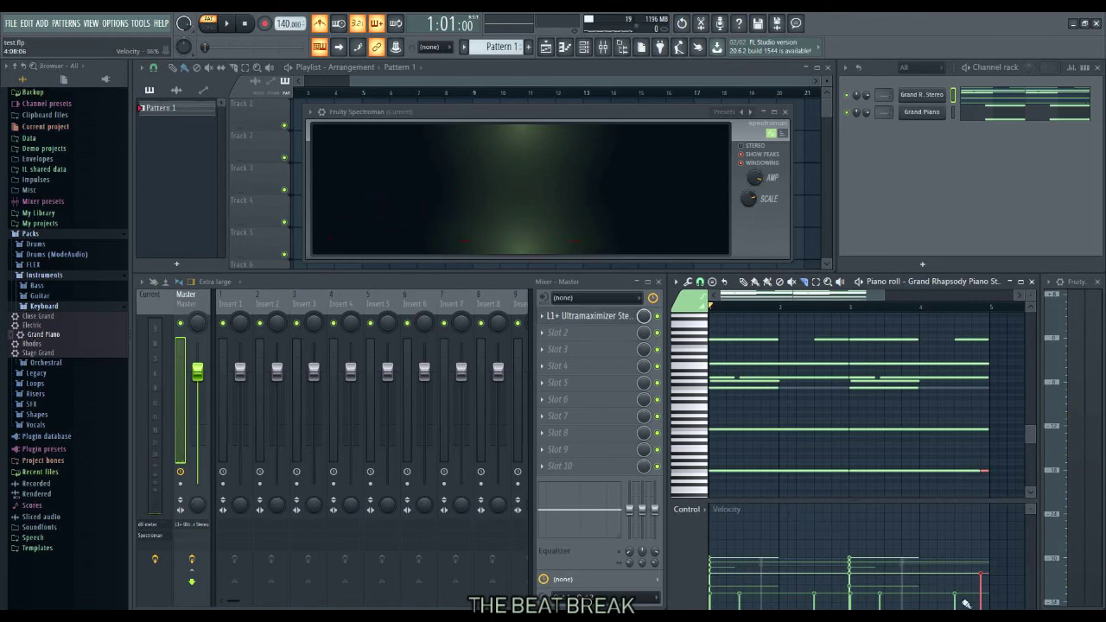
pyautogui.press('space')
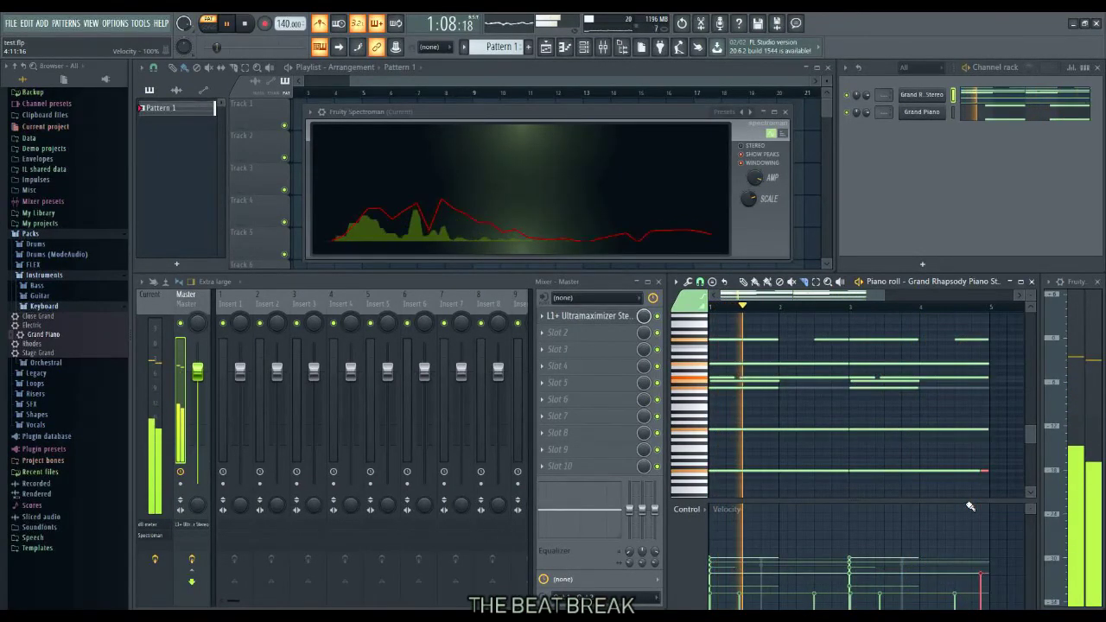
pyautogui.press('space')
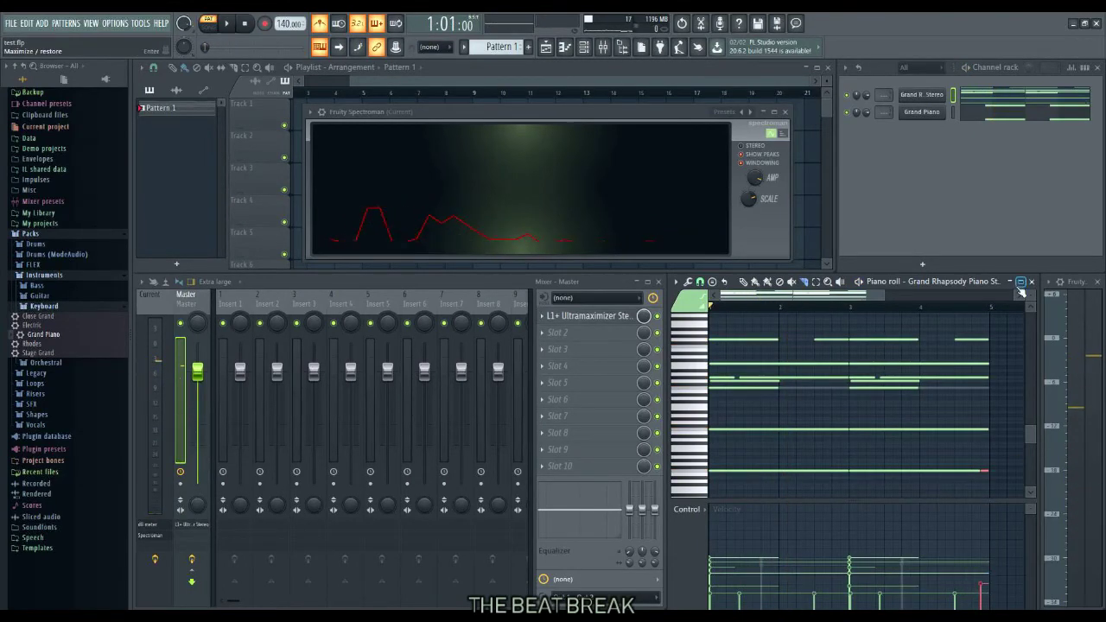
pyautogui.press('space')
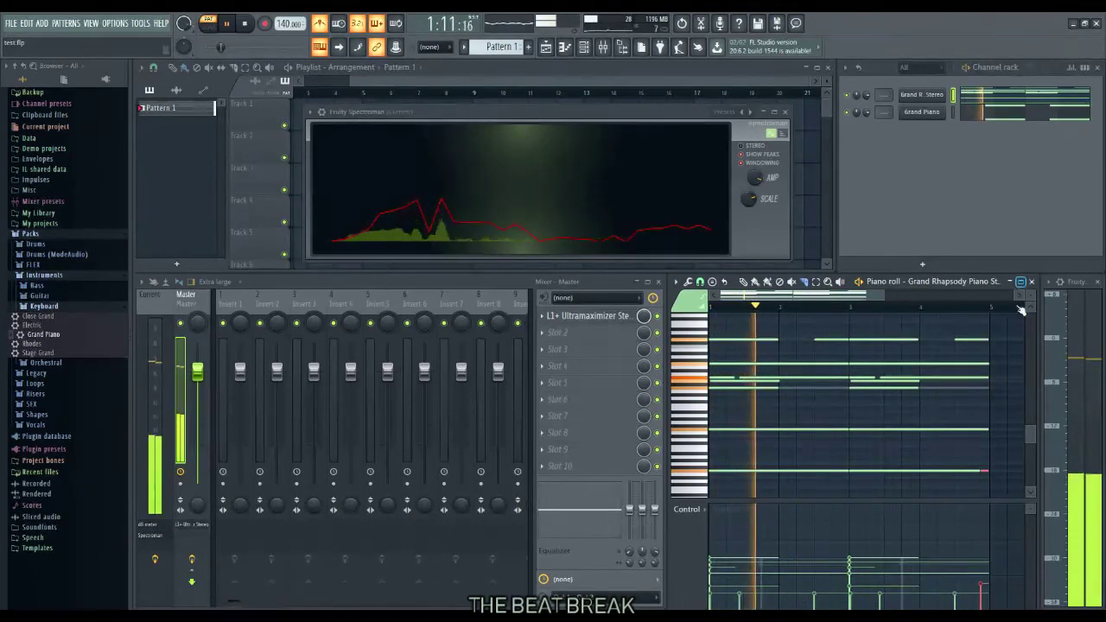
pyautogui.press('space')
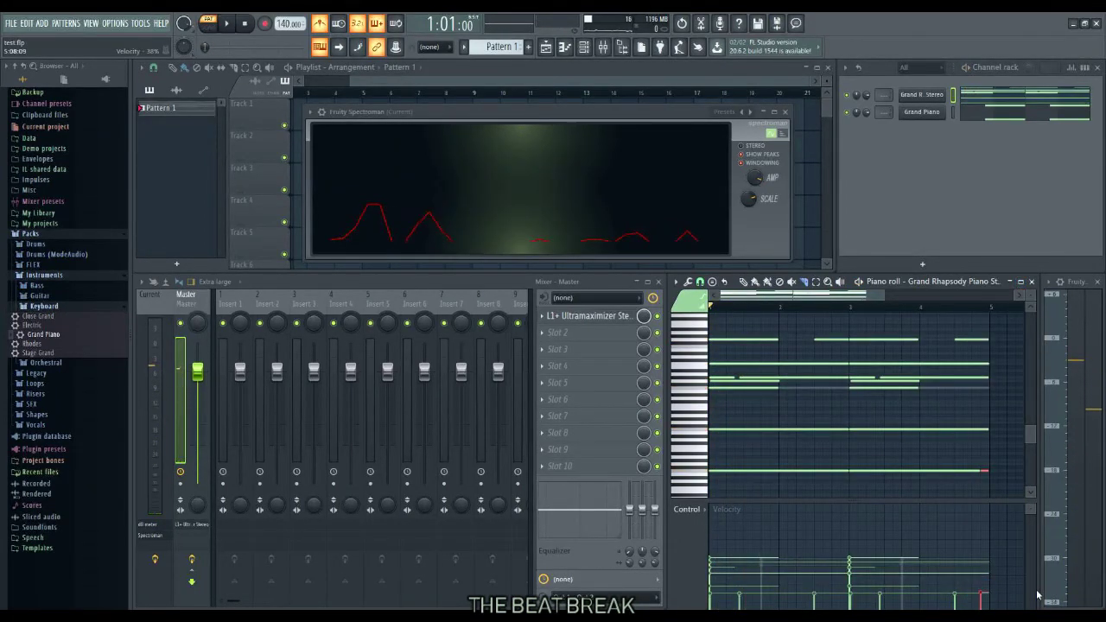
pyautogui.press('space')
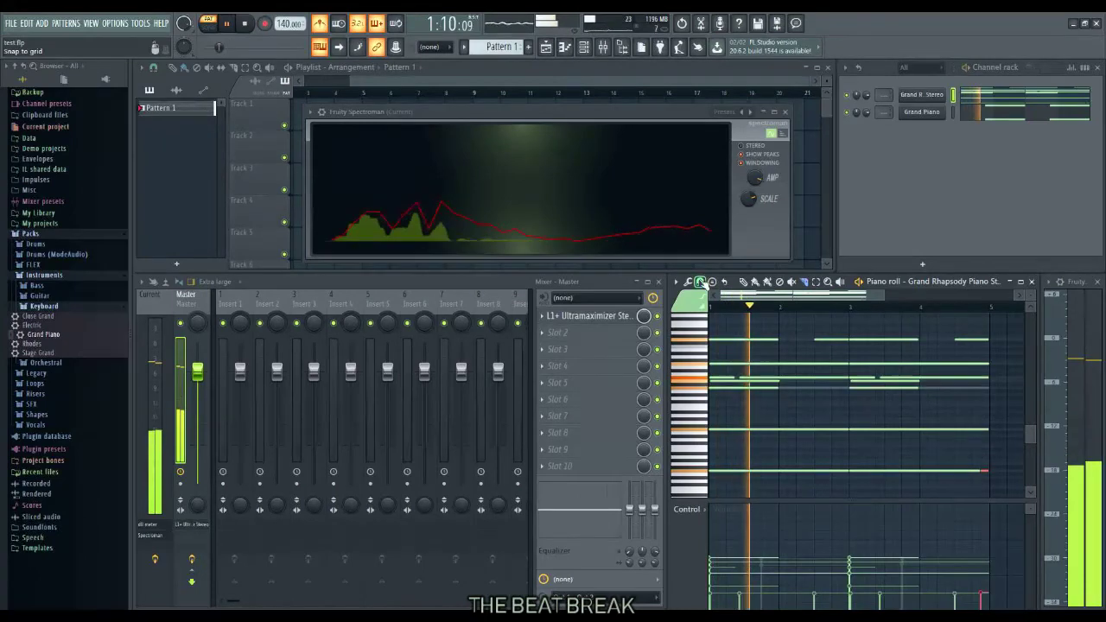
# Maximize the piano roll and lengthen a short note slightly to the right
pyautogui.click(1022, 284)
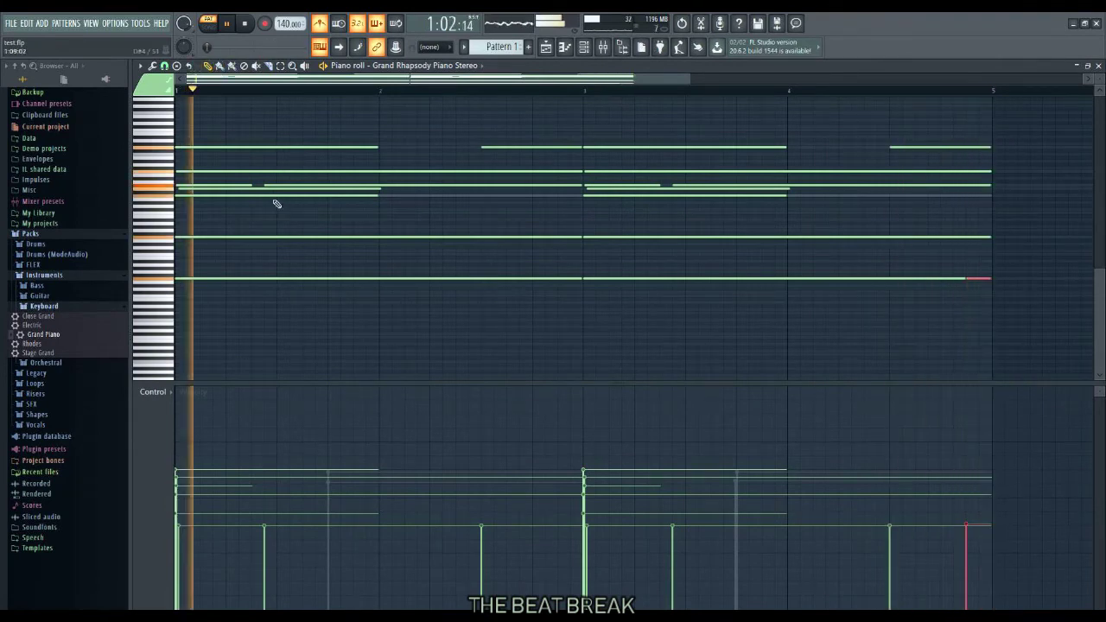
pyautogui.moveTo(251, 186); pyautogui.dragTo(258, 185)
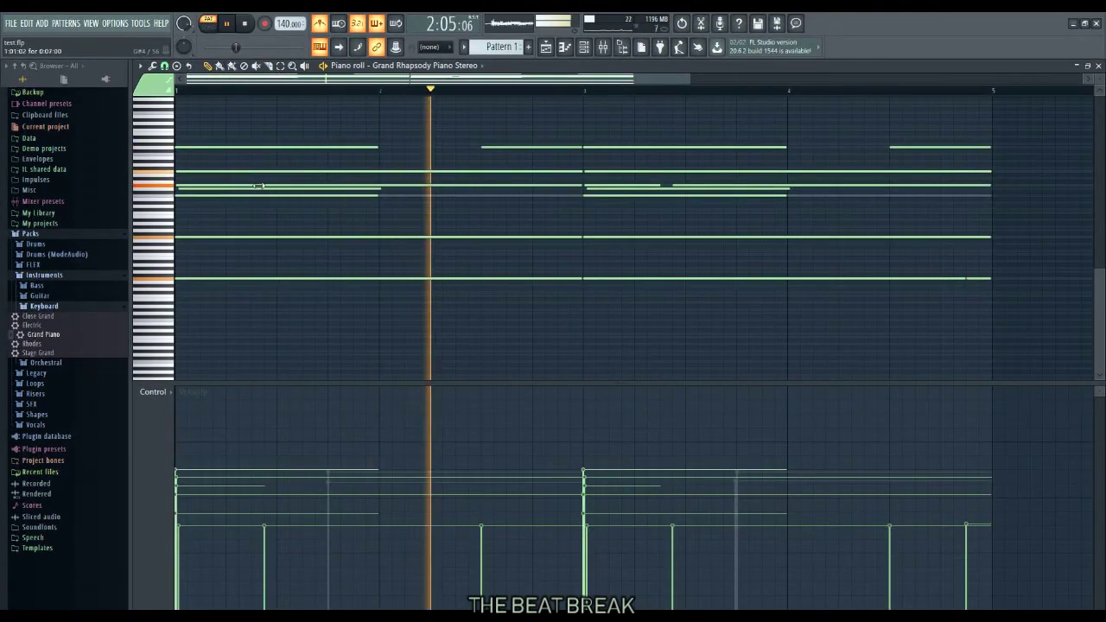
pyautogui.click(659, 184)
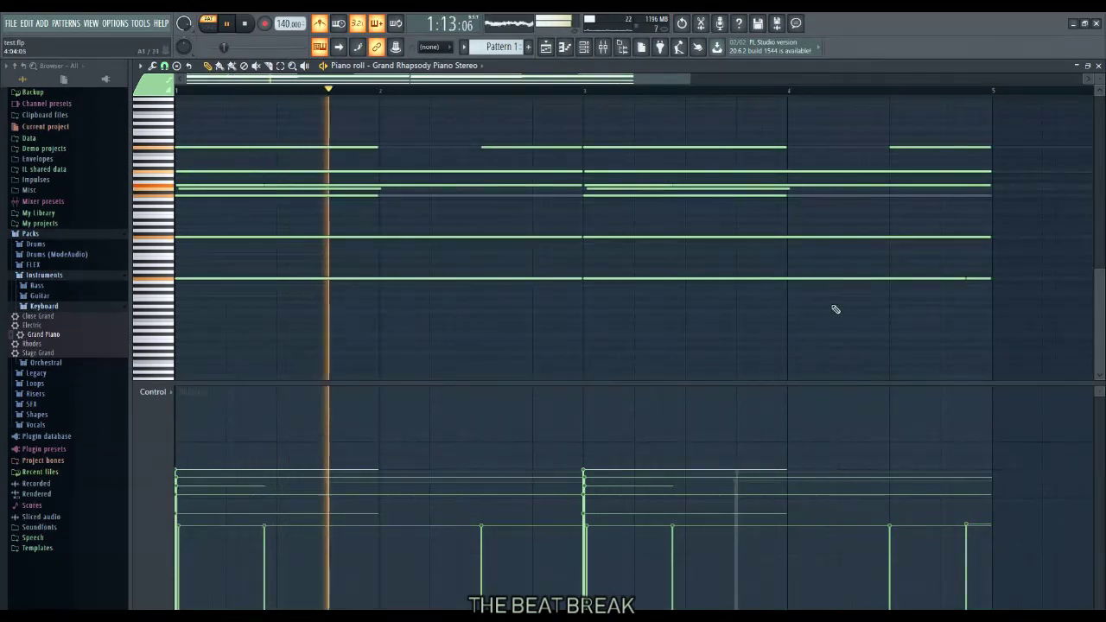
pyautogui.click(325, 66)
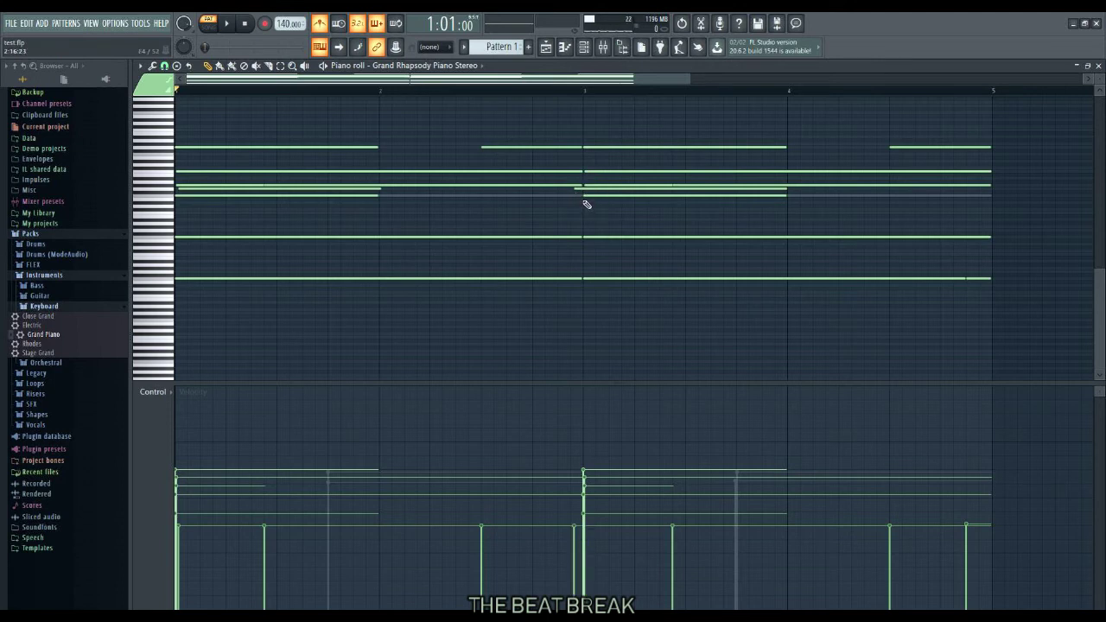
# Split the held notes near the start of bar 3, return to the Pencil, and play back
pyautogui.click(582, 195)
pyautogui.click(269, 66)
pyautogui.moveTo(585, 208); pyautogui.dragTo(585, 204)
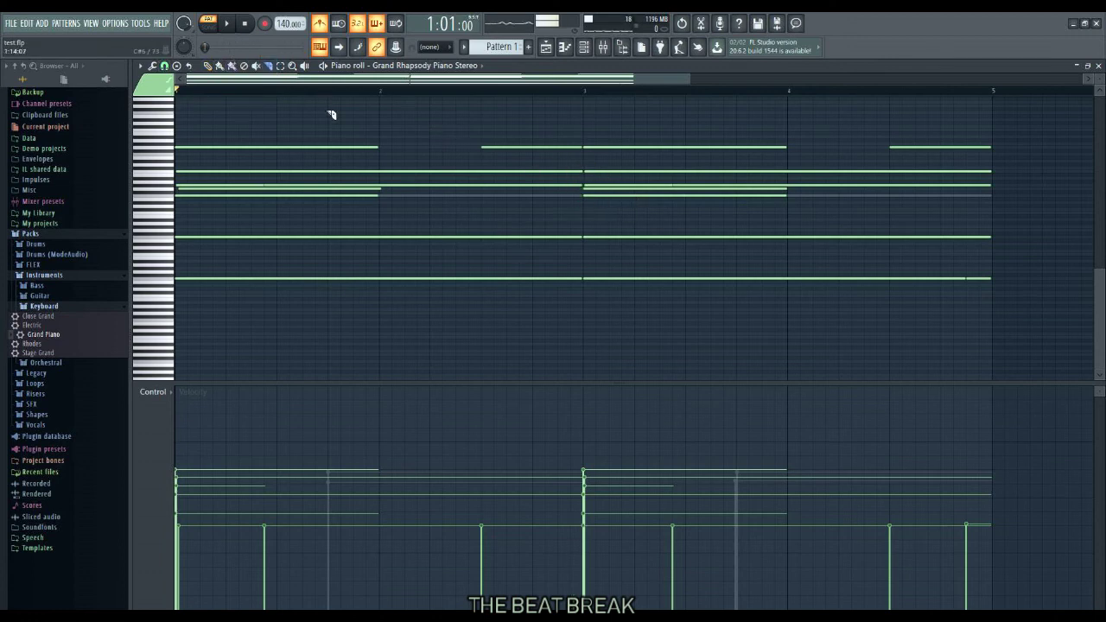
pyautogui.click(212, 67)
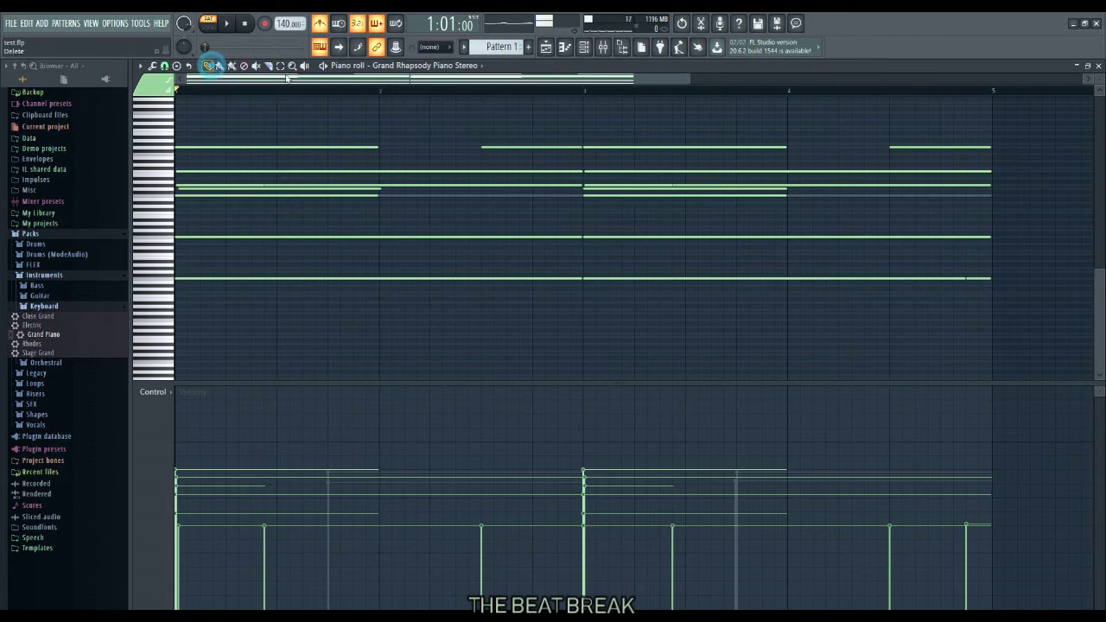
pyautogui.click(585, 172)
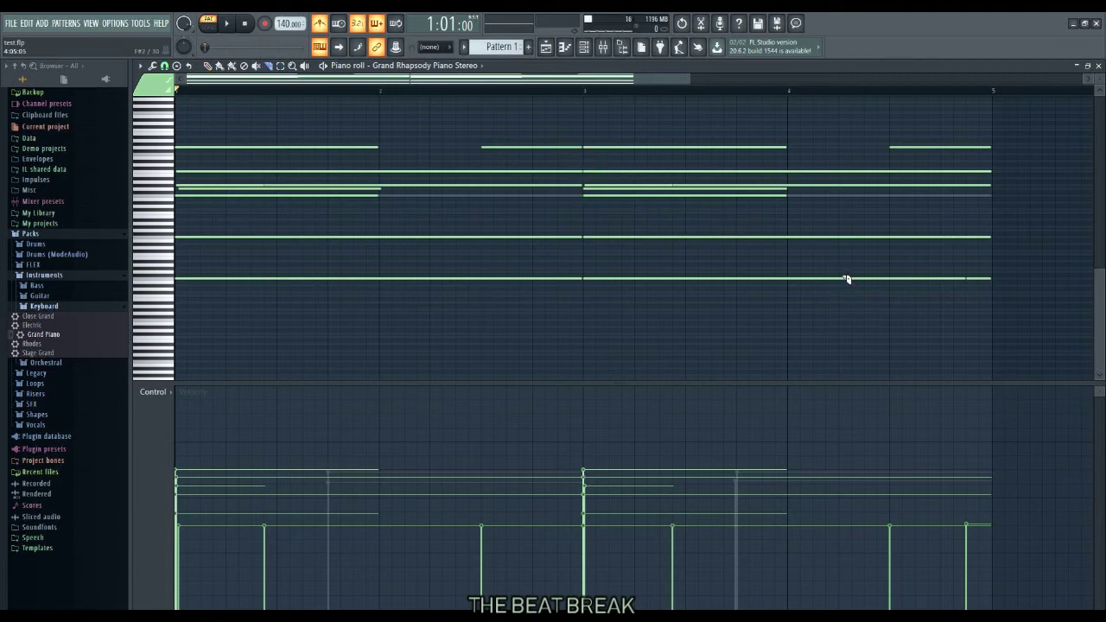
pyautogui.press('space')
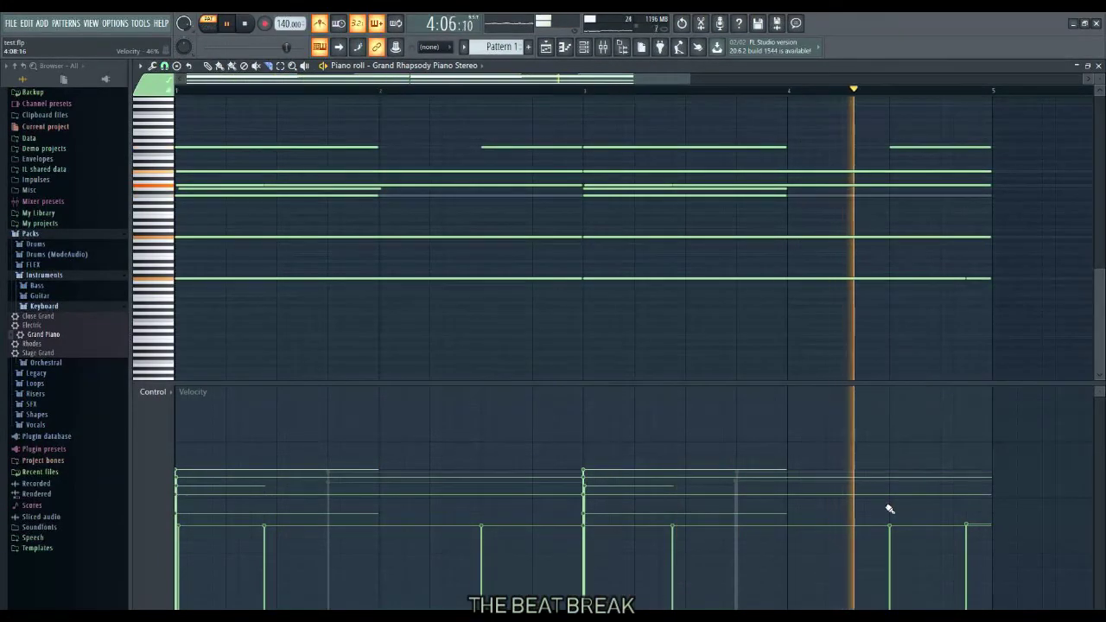
pyautogui.press('space')
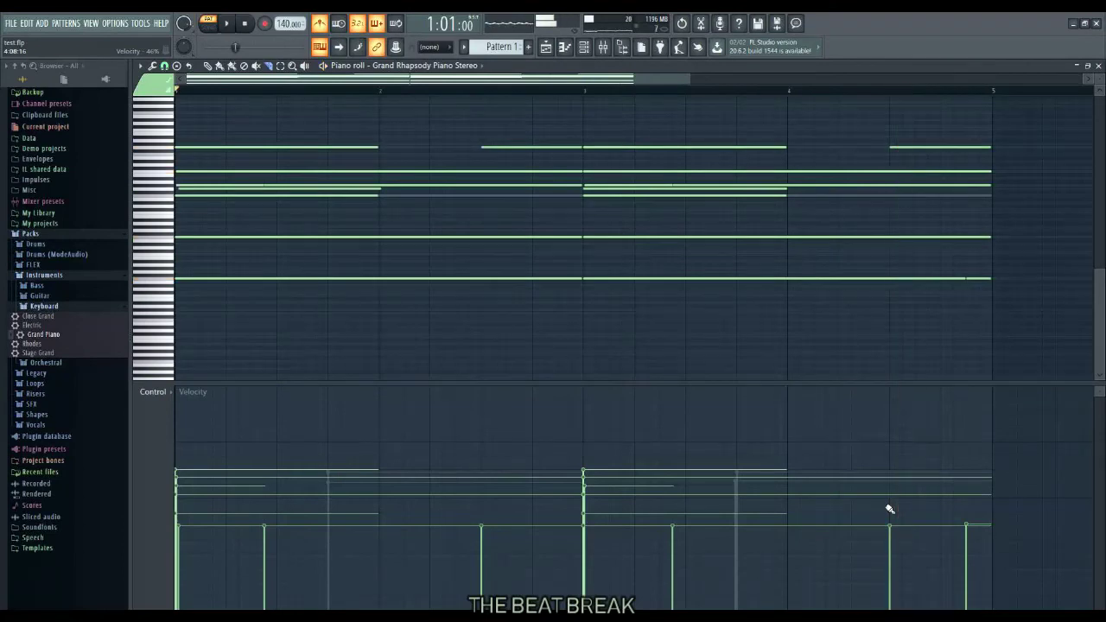
# Maximize the piano roll with taller note rows and a larger note grid, then play the progression once
pyautogui.click(1089, 68)
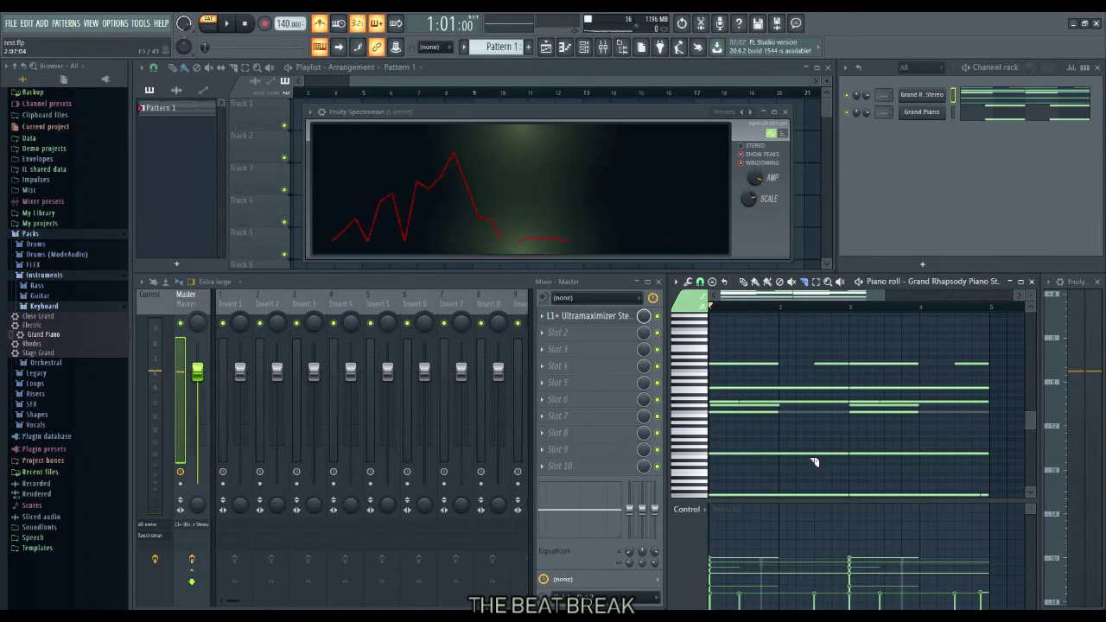
pyautogui.scroll(-3, 846, 463)
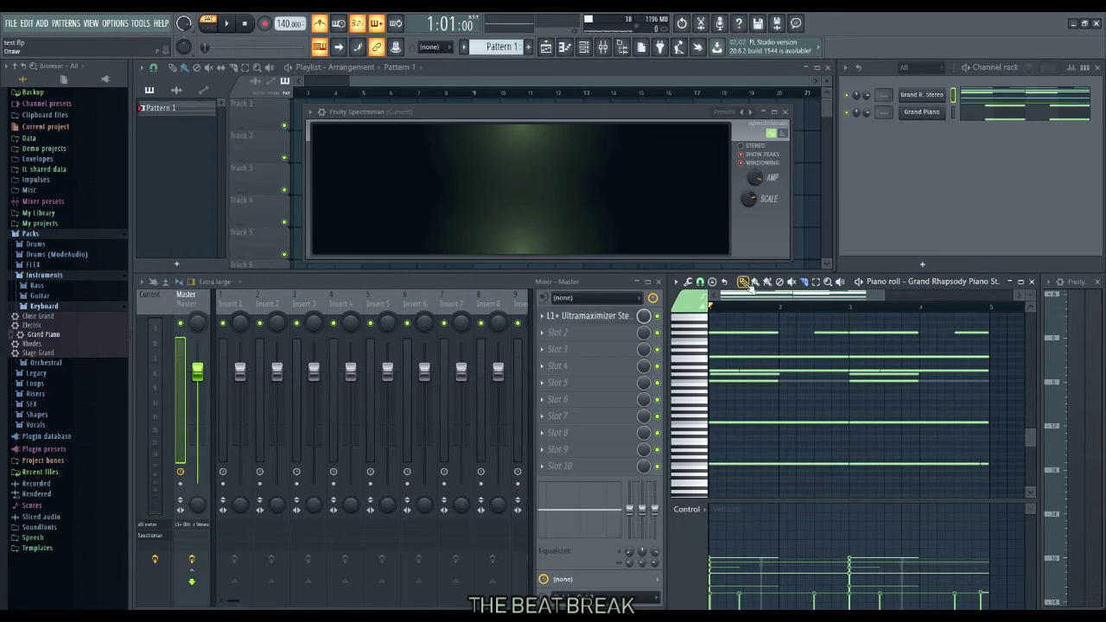
pyautogui.scroll(1, 790, 455)
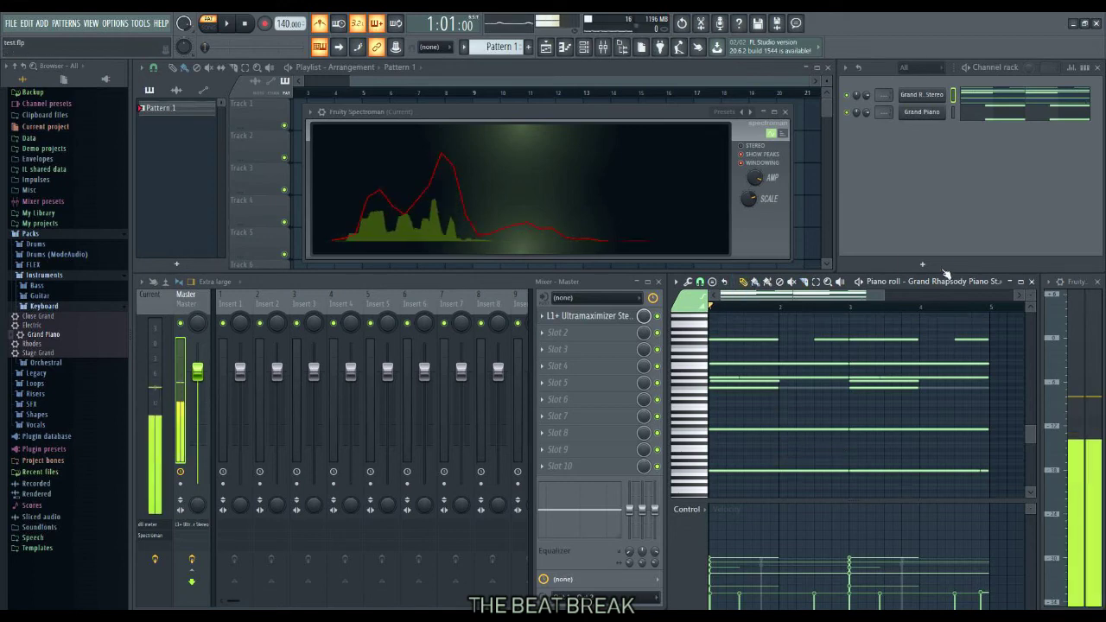
pyautogui.click(1020, 282)
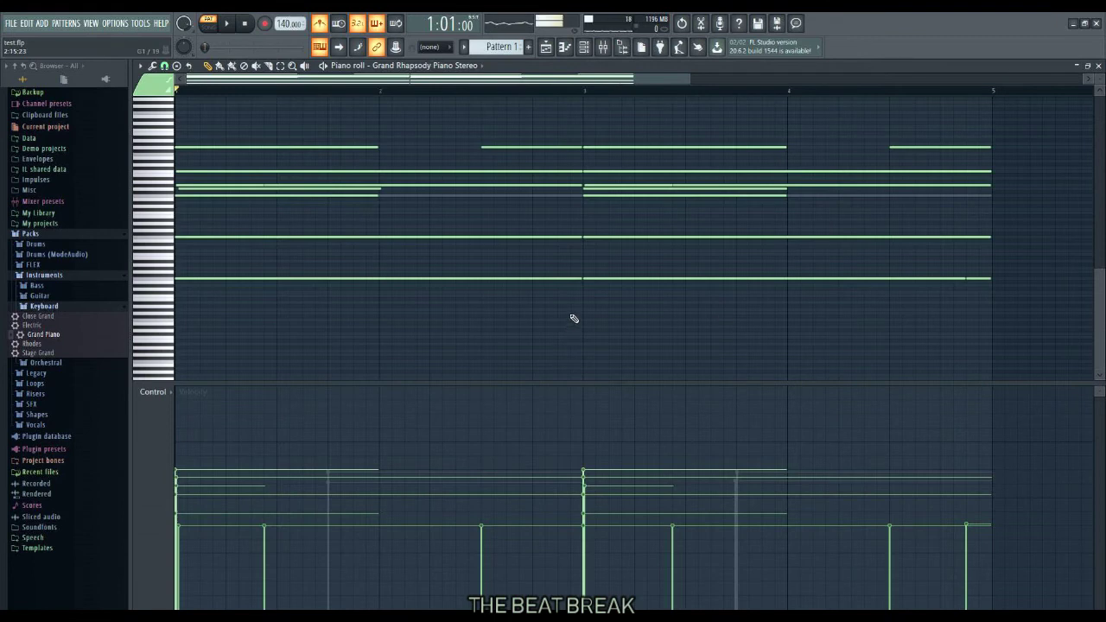
pyautogui.scroll(2, 572, 316)
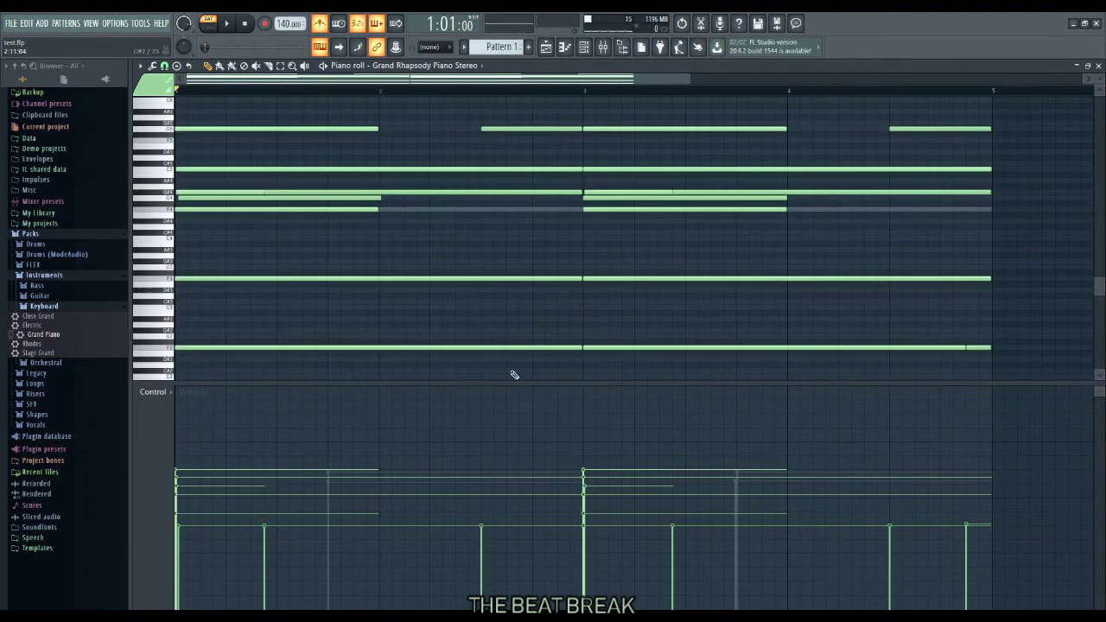
pyautogui.moveTo(520, 383); pyautogui.dragTo(530, 441)
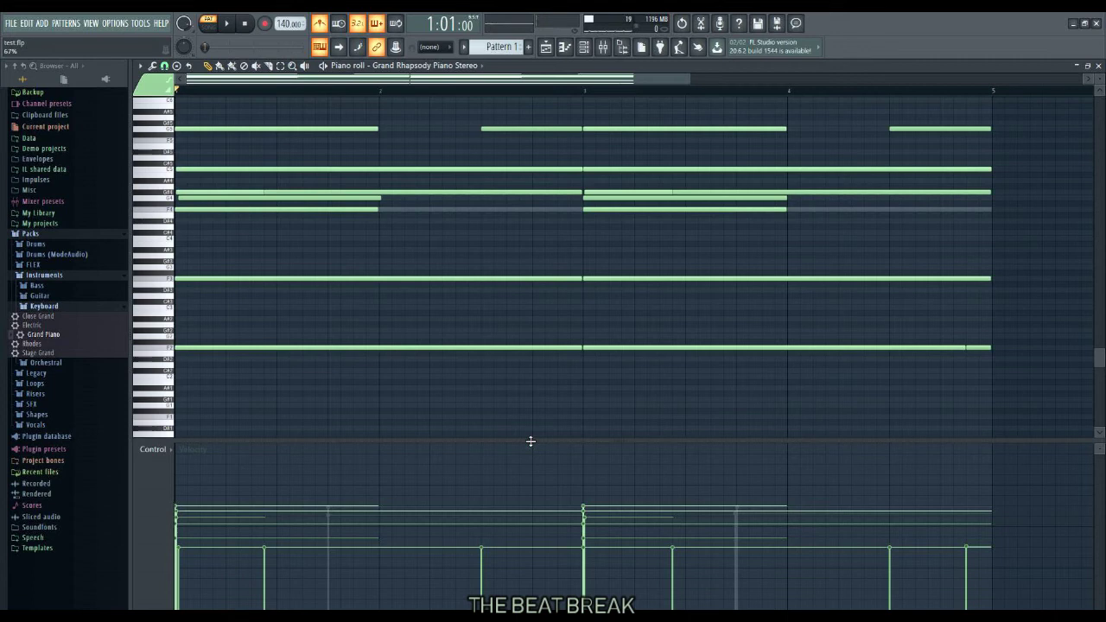
pyautogui.press('space')
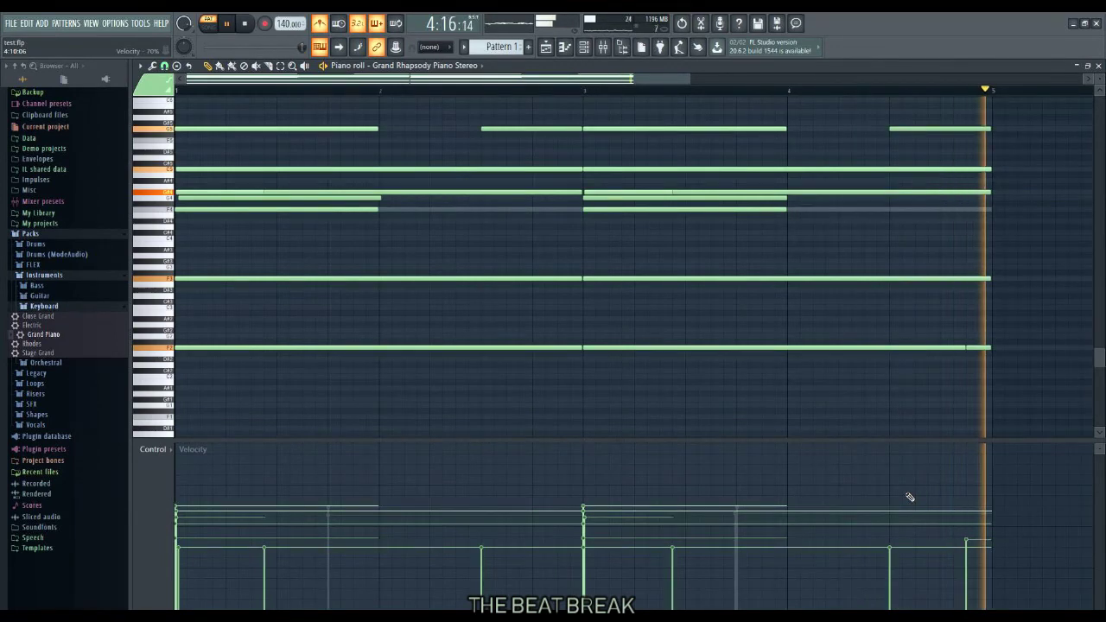
pyautogui.press('space')
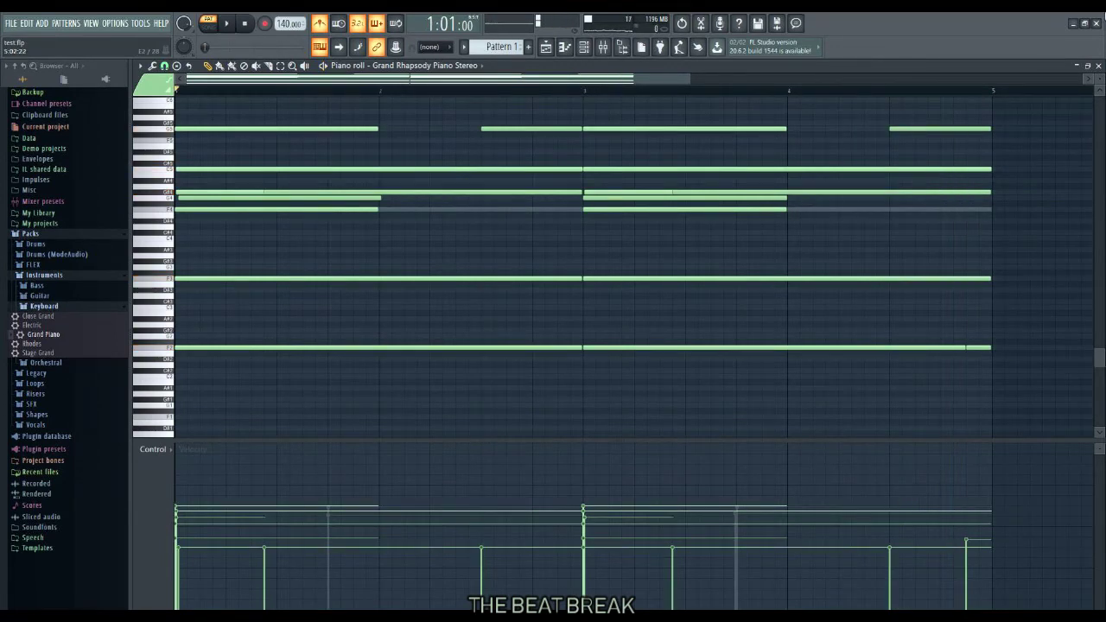
# Restore the piano roll to a smaller window and lower the Insert 125 mixer fader
pyautogui.click(1090, 66)
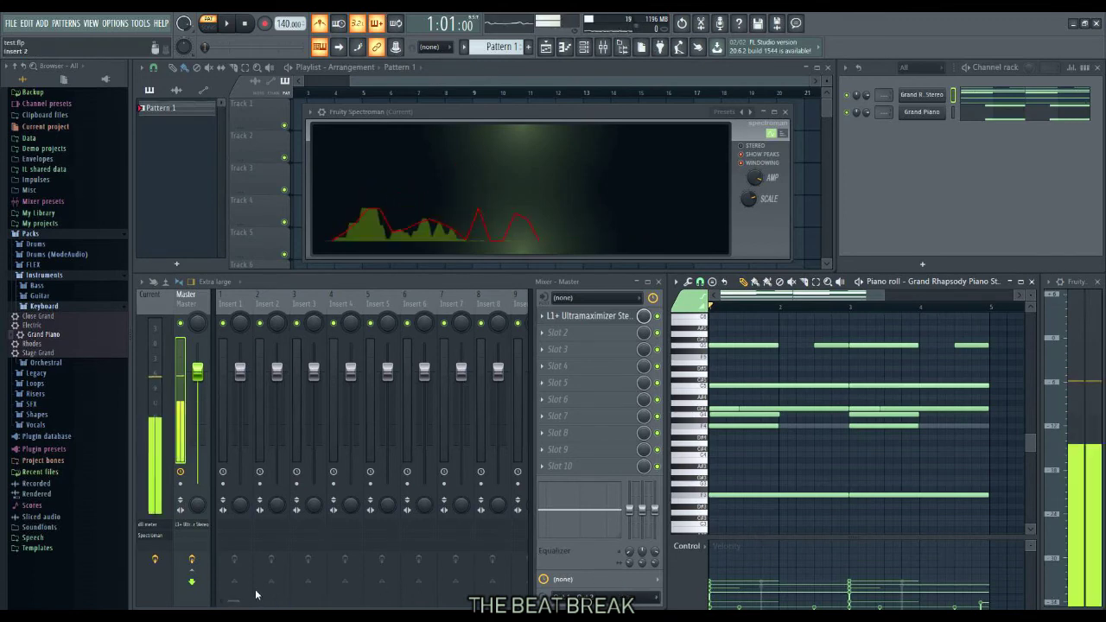
pyautogui.moveTo(235, 604); pyautogui.dragTo(518, 603)
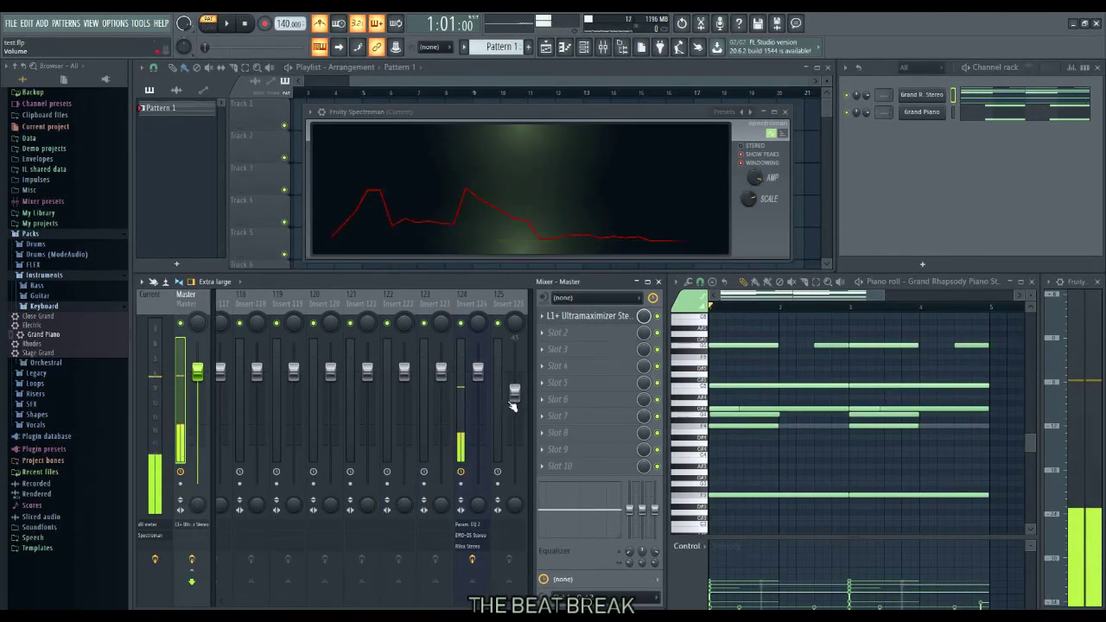
pyautogui.moveTo(515, 391); pyautogui.dragTo(515, 405)
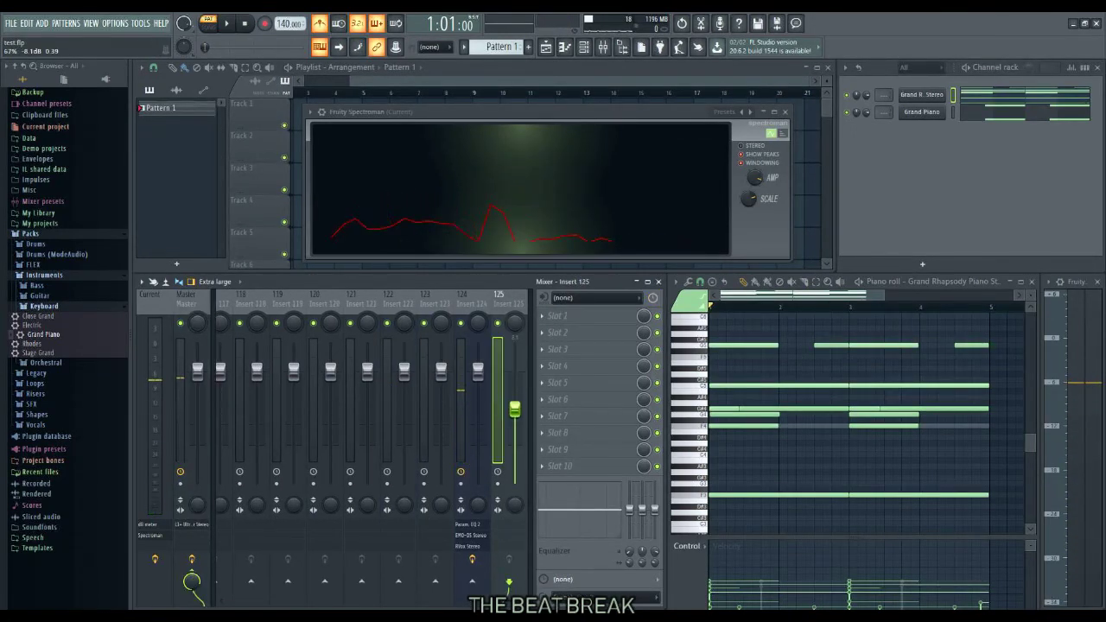
pyautogui.scroll(10, 210, 537)
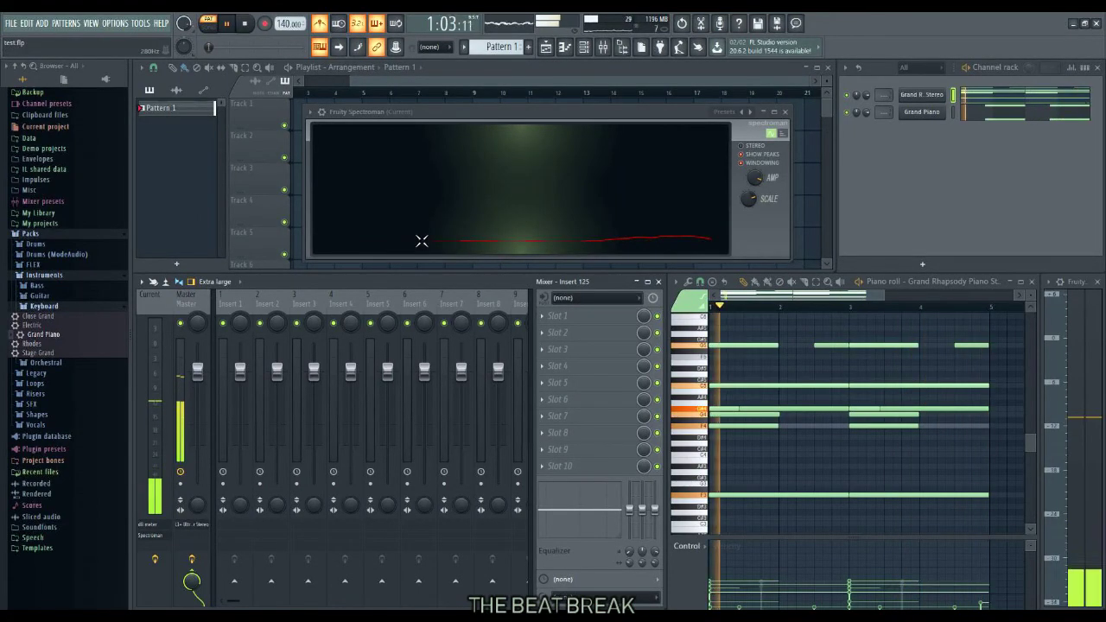
# Zoom the piano roll and select the first segment of the lowest bass note
pyautogui.scroll(2, 774, 452)
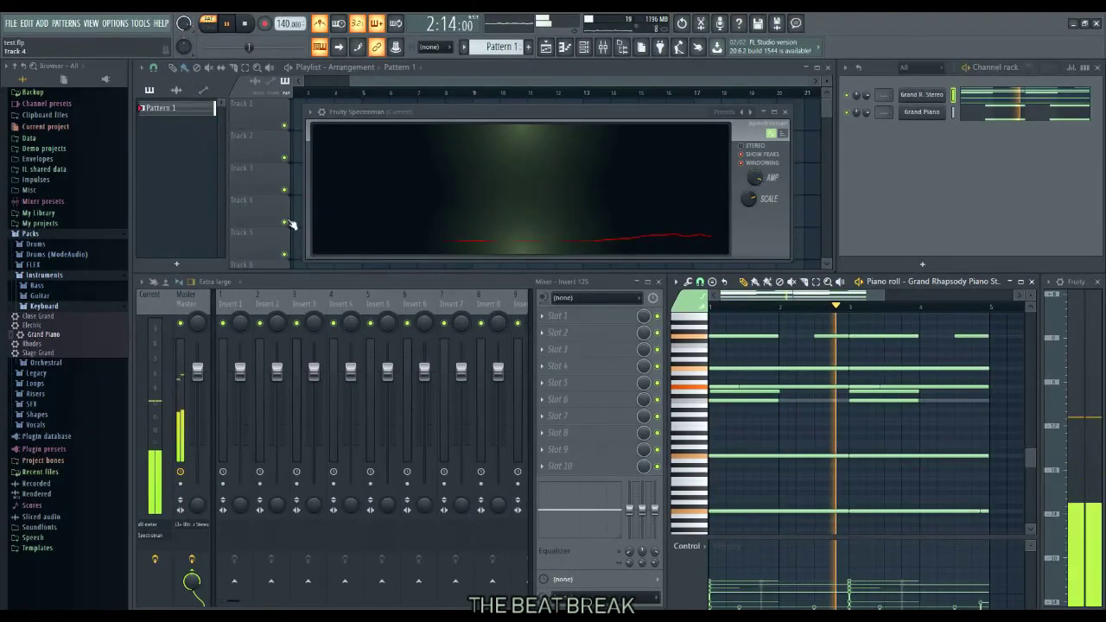
pyautogui.click(728, 510)
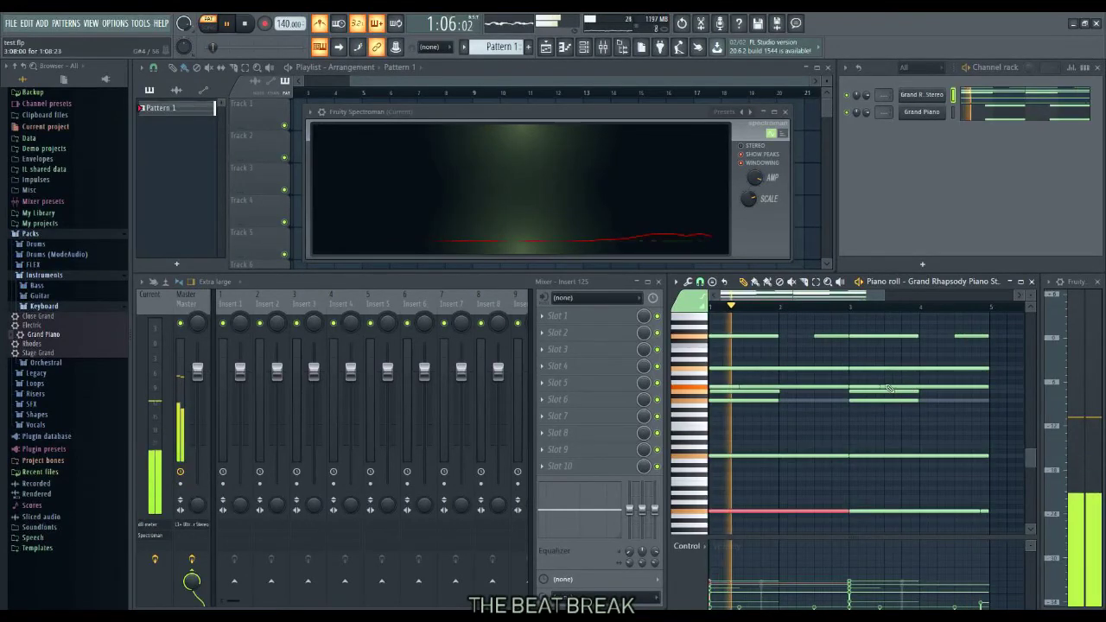
# Replay the progression while scrolling around the piano roll
pyautogui.press('space')
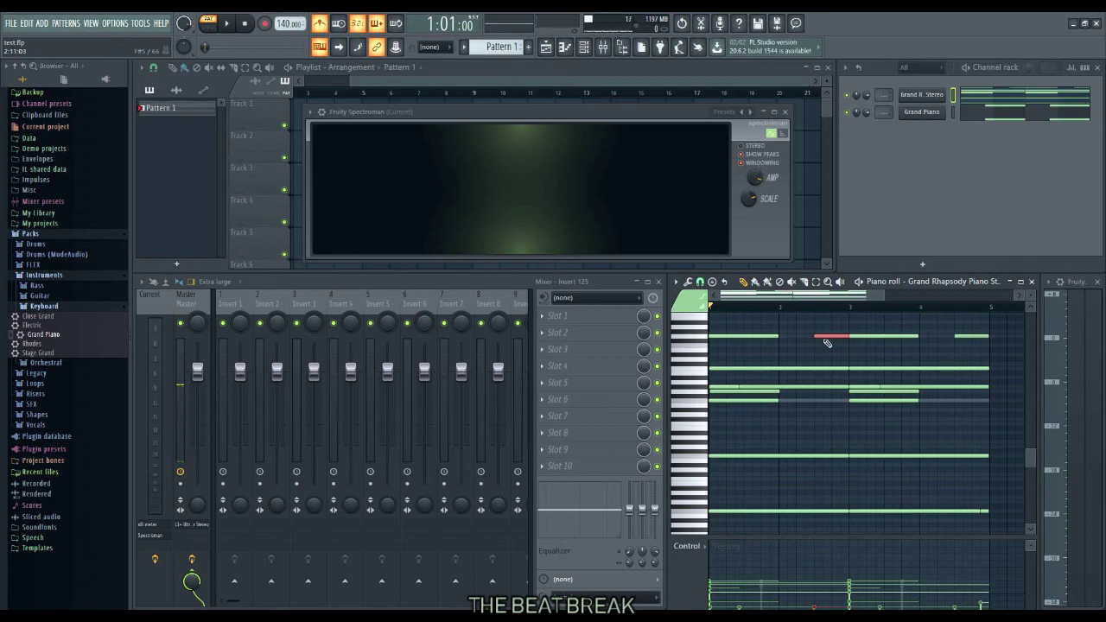
pyautogui.press('space')
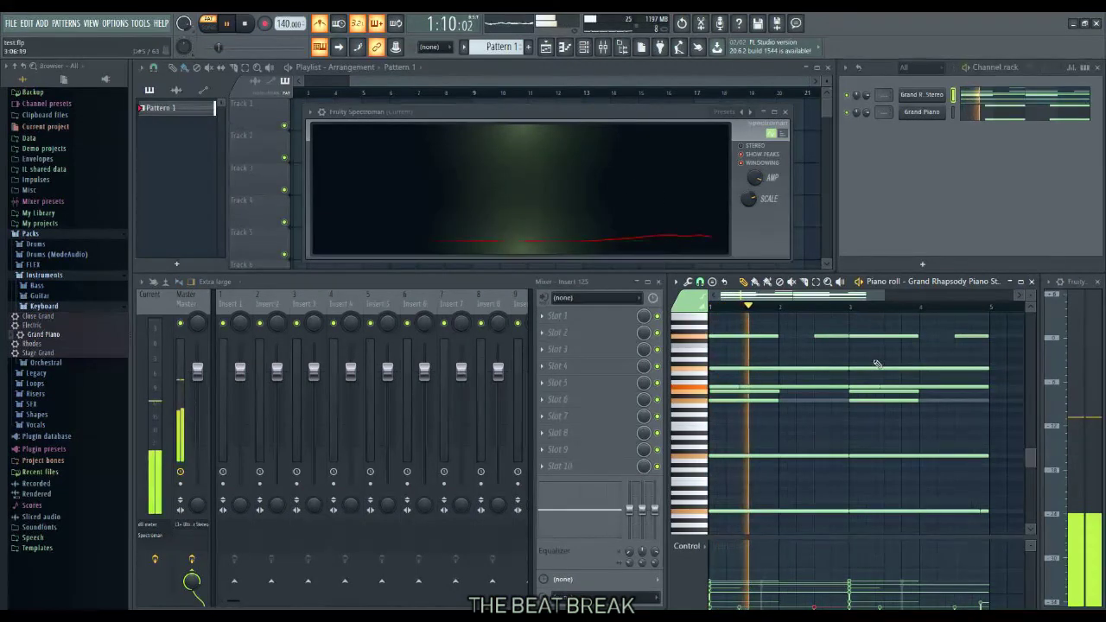
pyautogui.scroll(3, 853, 394)
pyautogui.scroll(1, 854, 395)
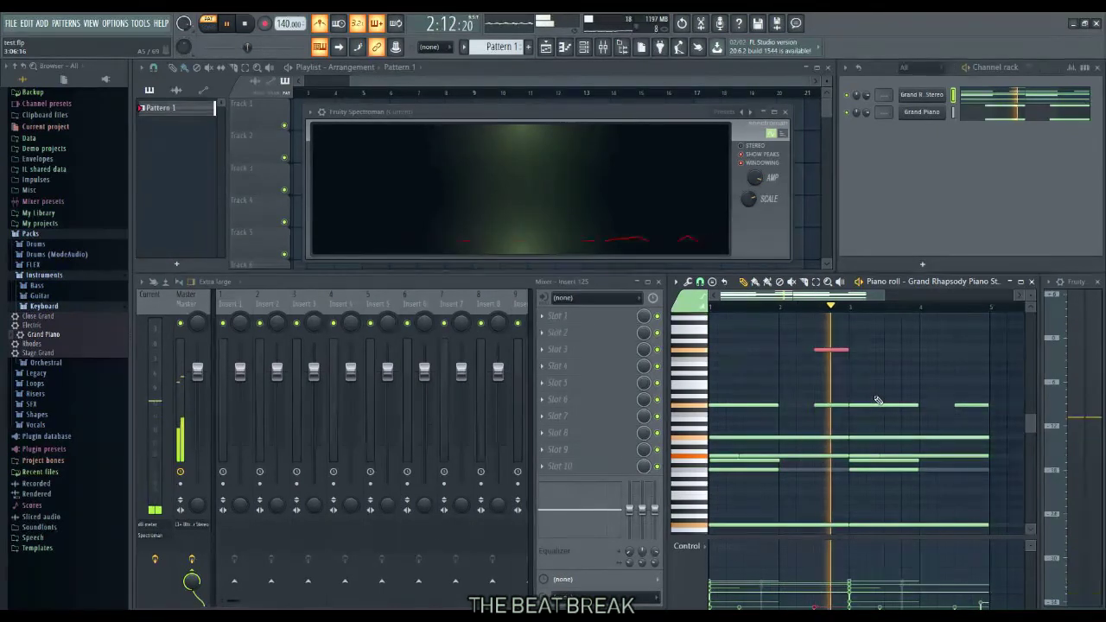
pyautogui.scroll(-2, 873, 402)
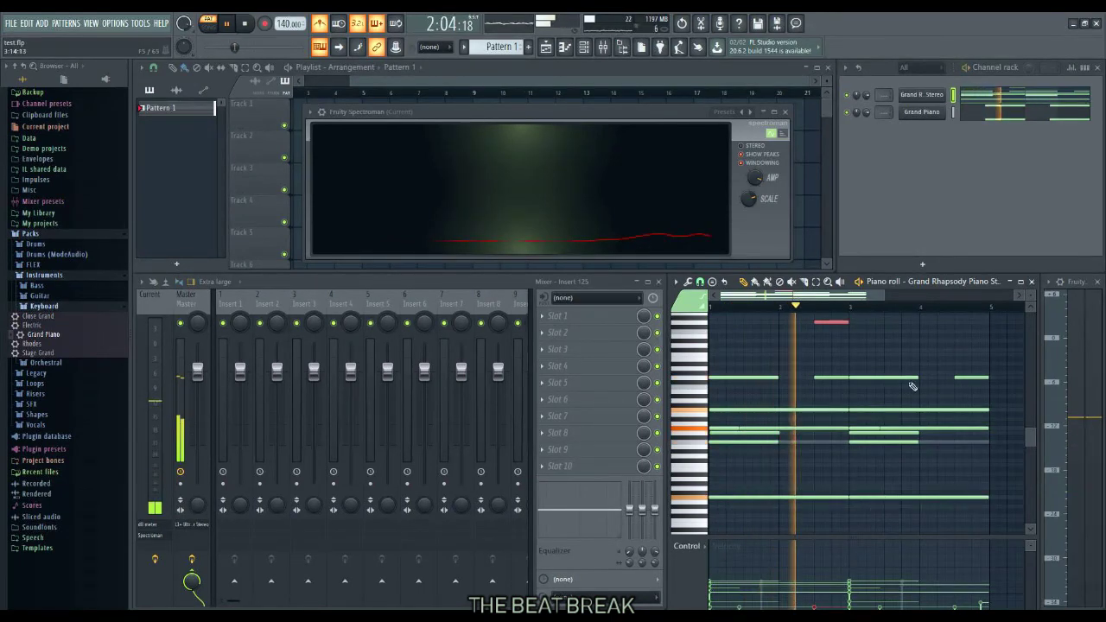
pyautogui.scroll(-2, 906, 345)
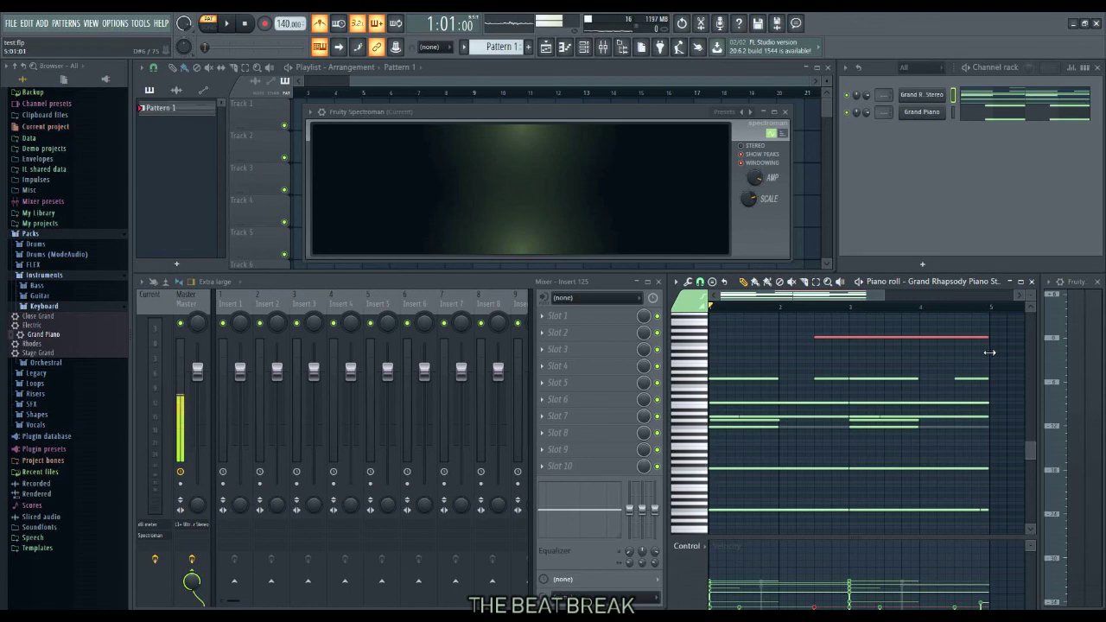
pyautogui.press('space')
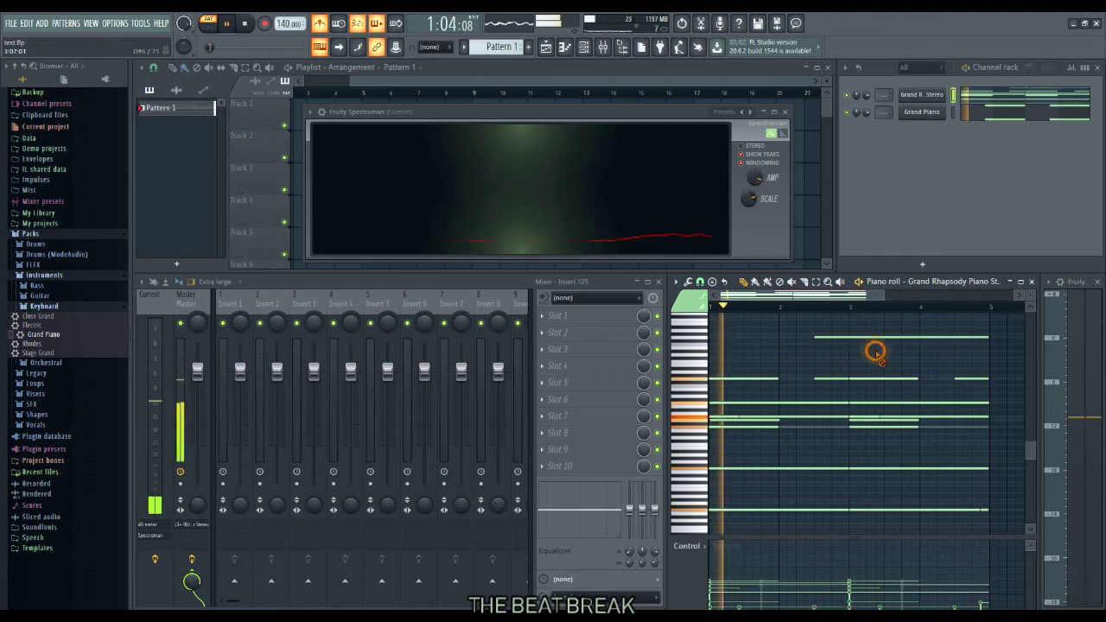
pyautogui.scroll(2, 897, 357)
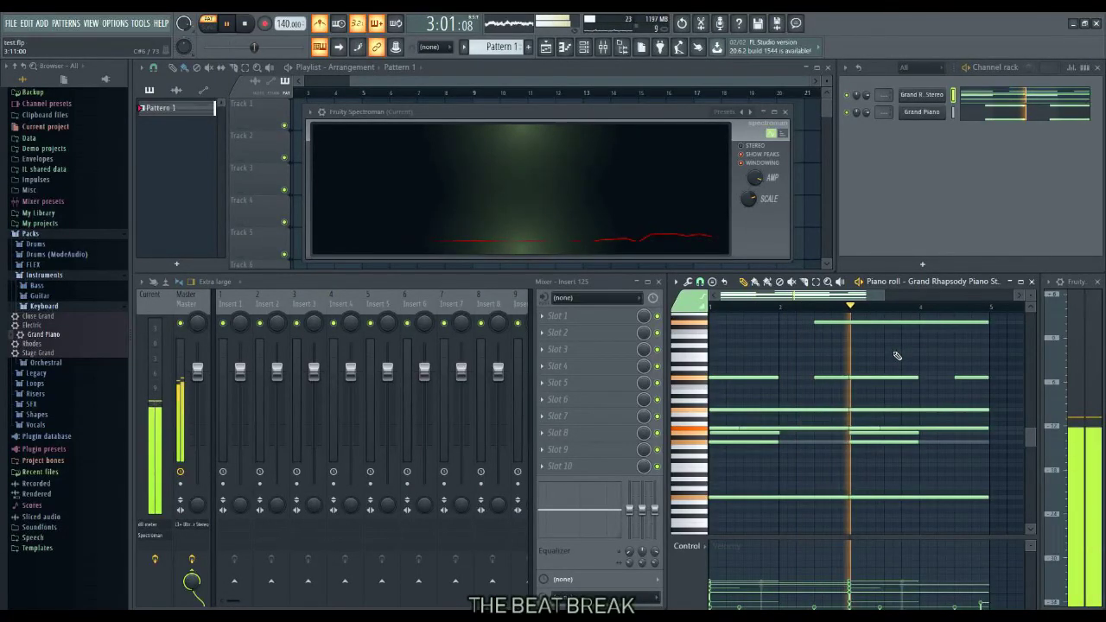
pyautogui.scroll(-2, 791, 485)
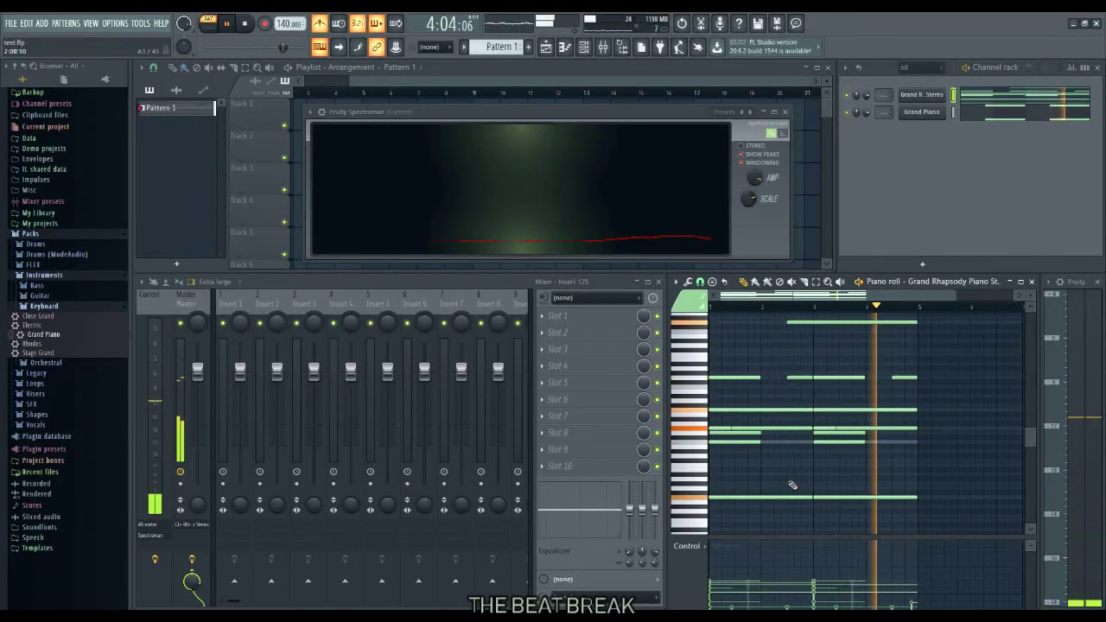
pyautogui.scroll(2, 788, 413)
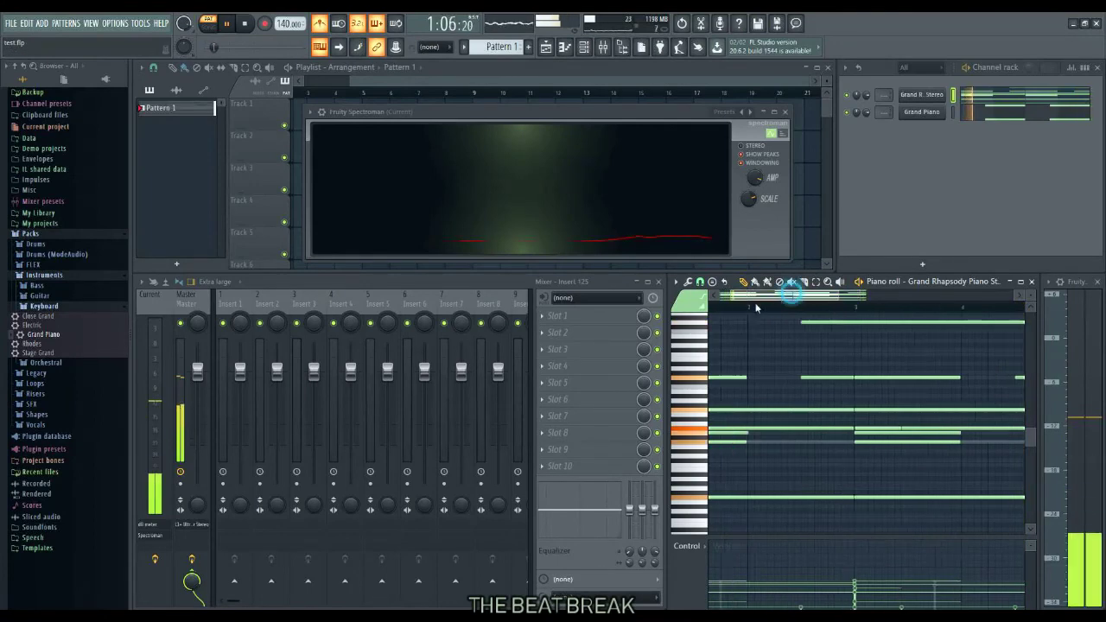
# Adjust the high note's length, then set the lowest bass note's velocity in the Velocity lane
pyautogui.moveTo(802, 294); pyautogui.dragTo(759, 295)
pyautogui.scroll(-1, 791, 406)
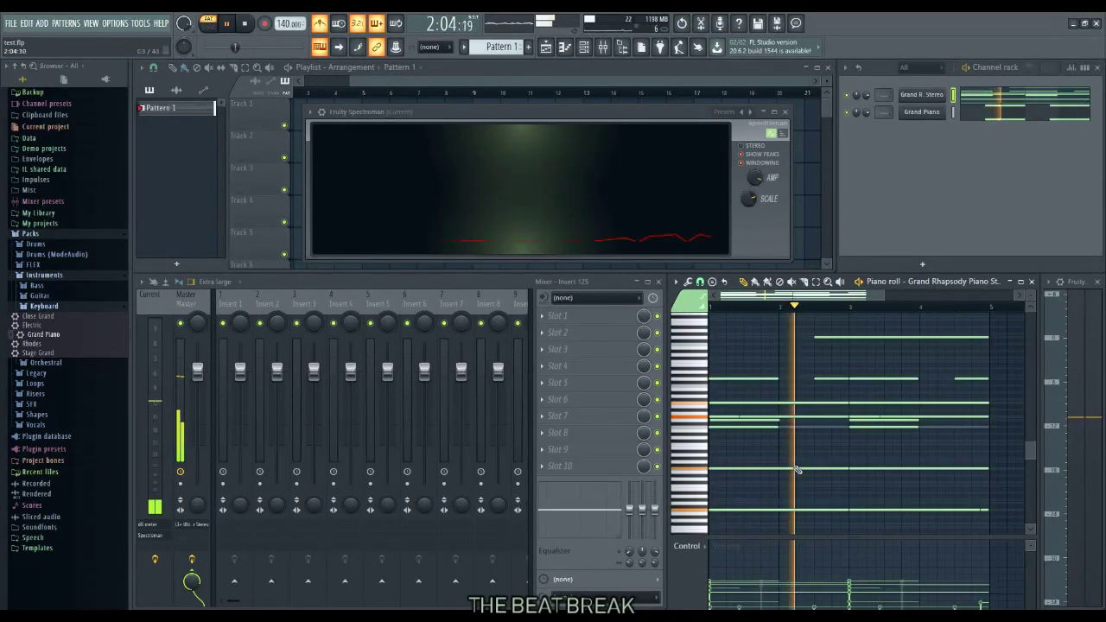
pyautogui.click(728, 510)
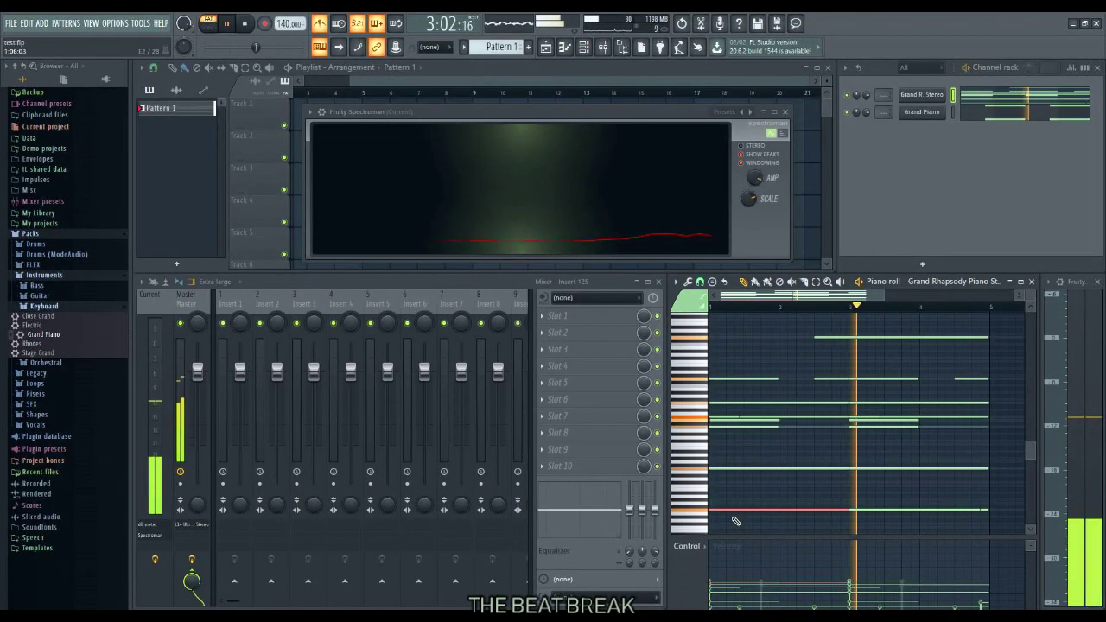
pyautogui.click(712, 581)
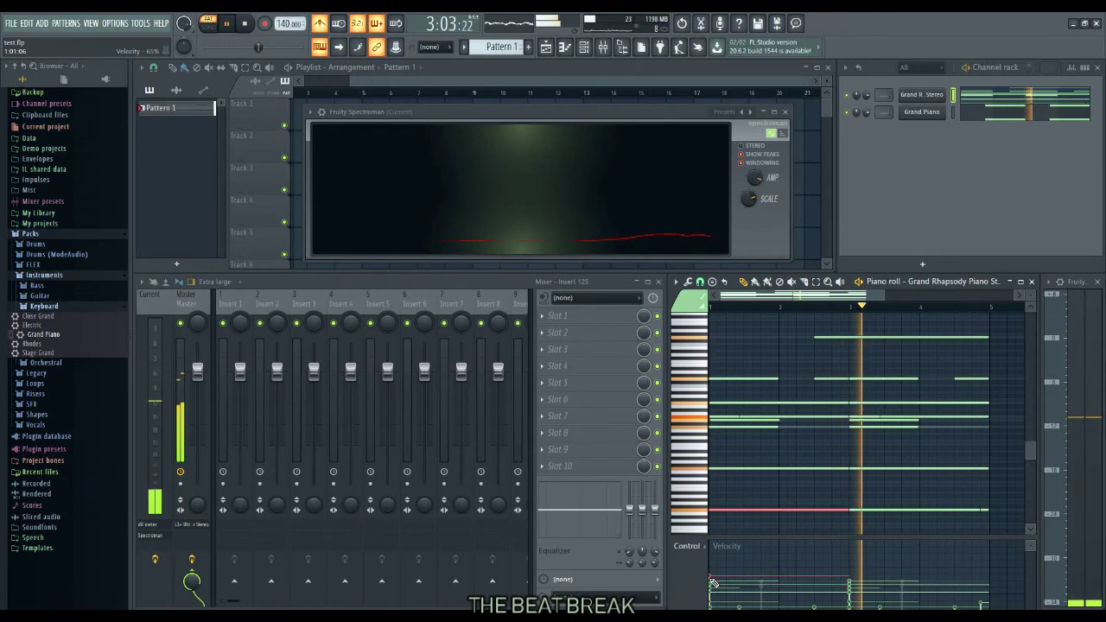
pyautogui.click(712, 581)
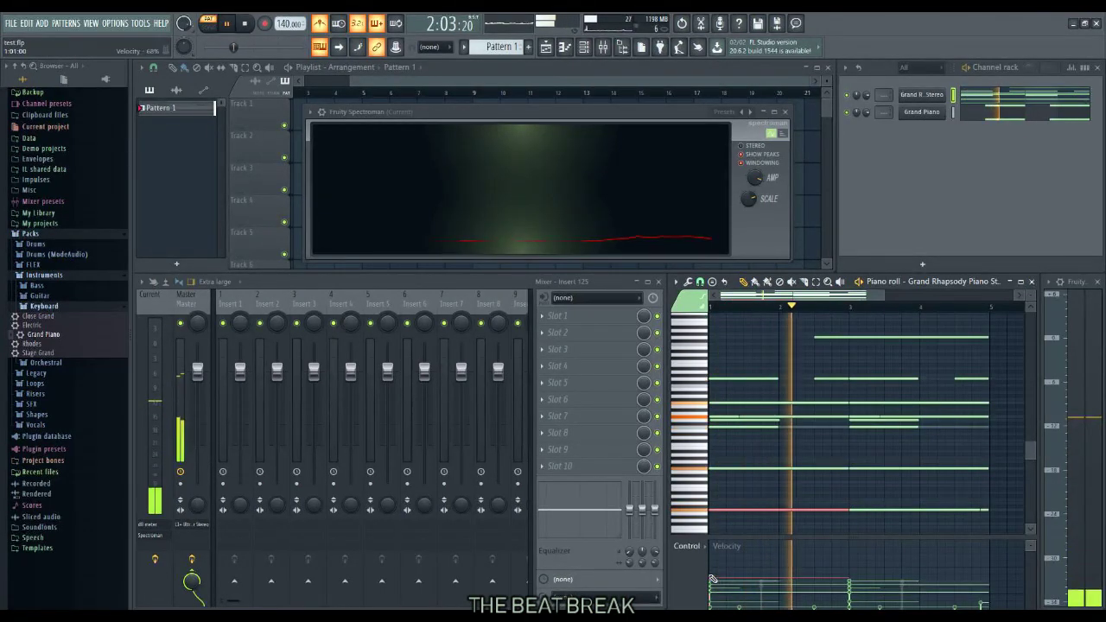
# Maximize the piano roll and zoom the note rows taller
pyautogui.click(1020, 281)
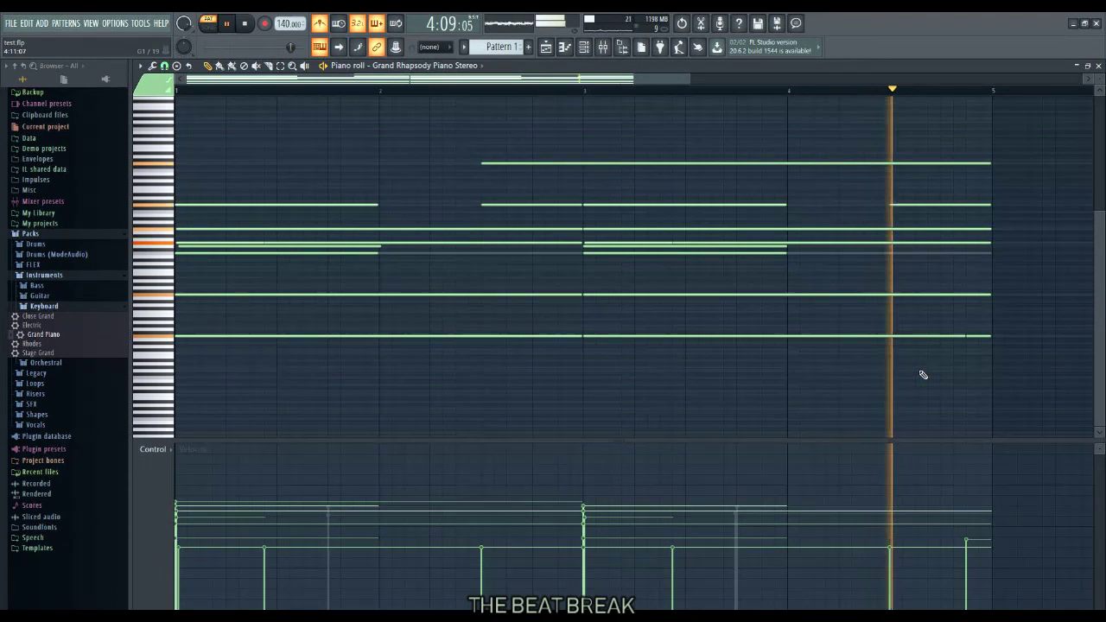
pyautogui.scroll(2, 921, 371)
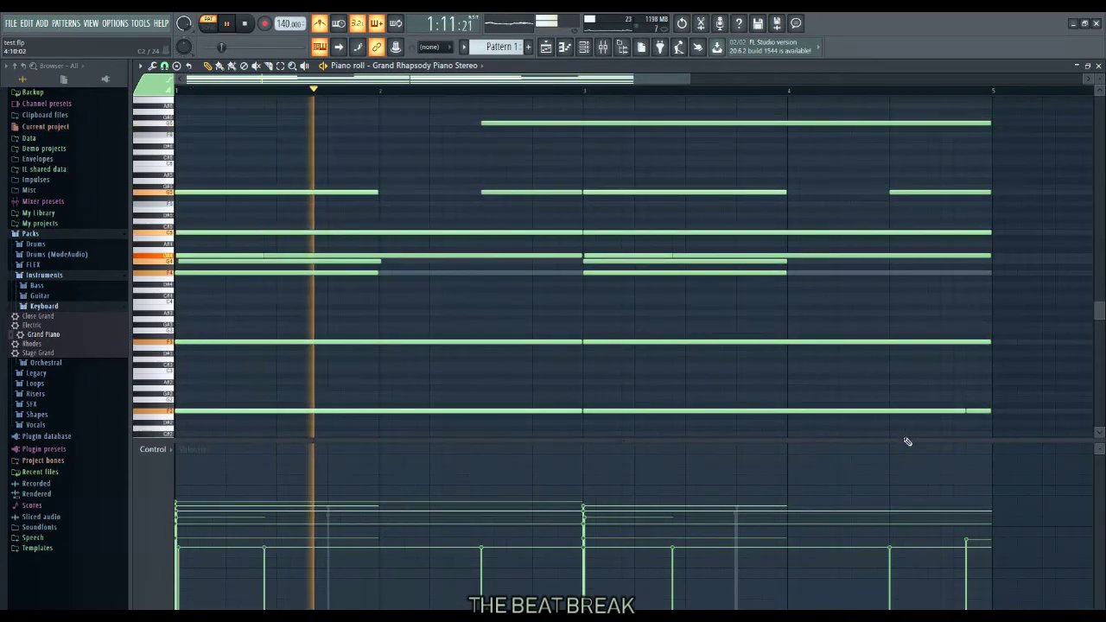